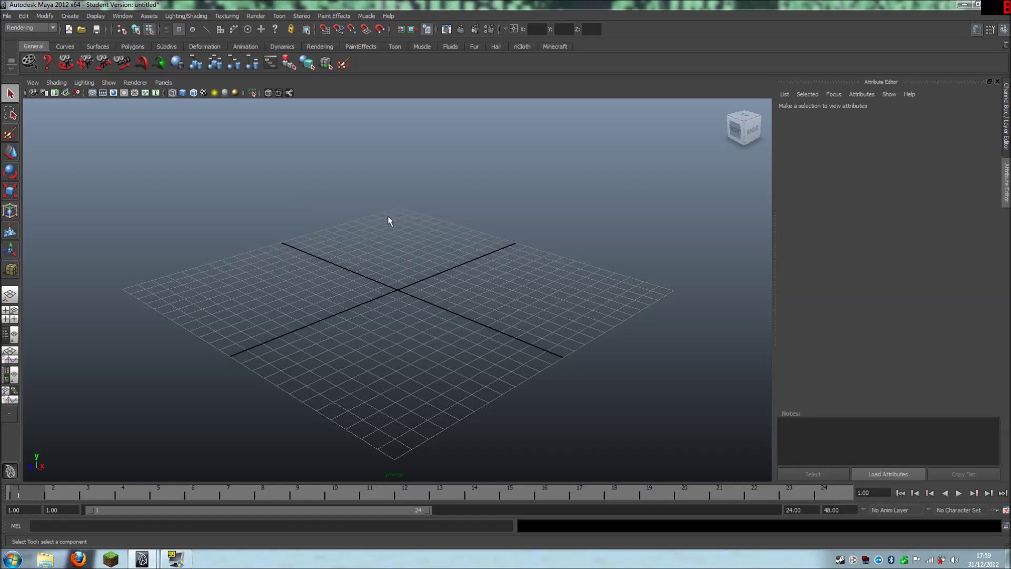
mouse_move(326, 225)
left_mouse_down("alt")
mouse_move(392, 235)
mouse_move(319, 209)
left_mouse_up("alt")
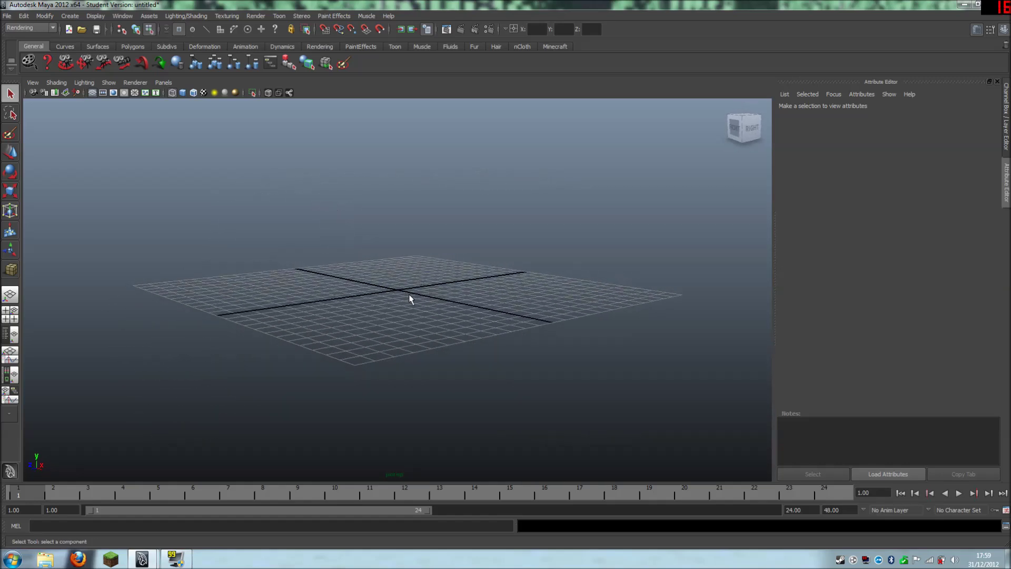
left_click_drag(394, 286, 416, 288, "alt")
mouse_move(474, 227)
left_mouse_down("alt")
mouse_move(435, 248)
mouse_move(413, 241)
mouse_move(458, 230)
left_mouse_up("alt")
left_click(723, 105)
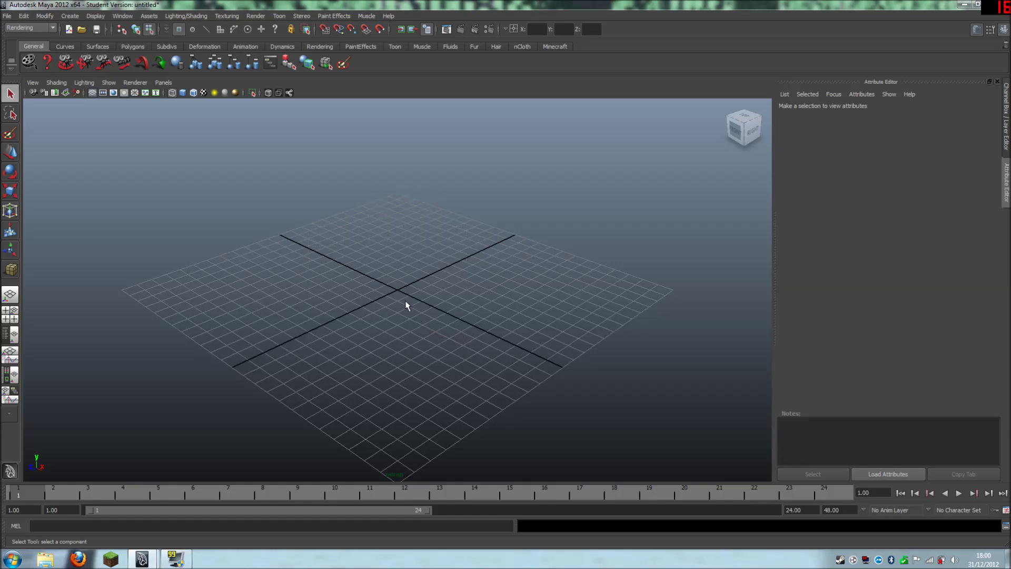
left_click_drag(335, 226, 437, 330)
mouse_move(398, 284)
left_mouse_down("alt")
mouse_move(406, 302)
mouse_move(353, 300)
mouse_move(343, 280)
mouse_move(418, 276)
mouse_move(388, 266)
mouse_move(395, 273)
left_mouse_up("alt")
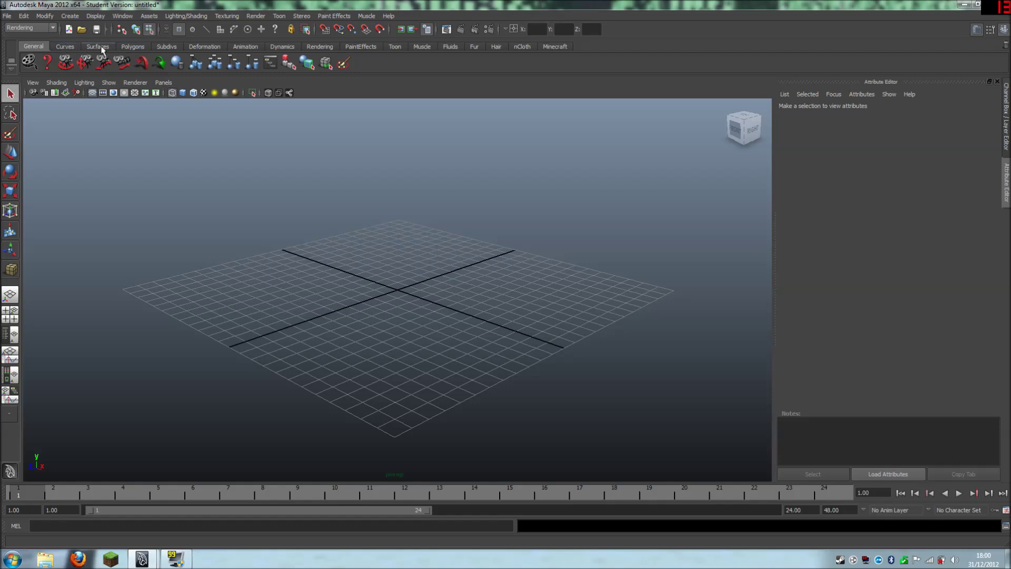
- Draw a box-shaped polygon cube interactively over the centre of the grid and deselect it
left_click(134, 47)
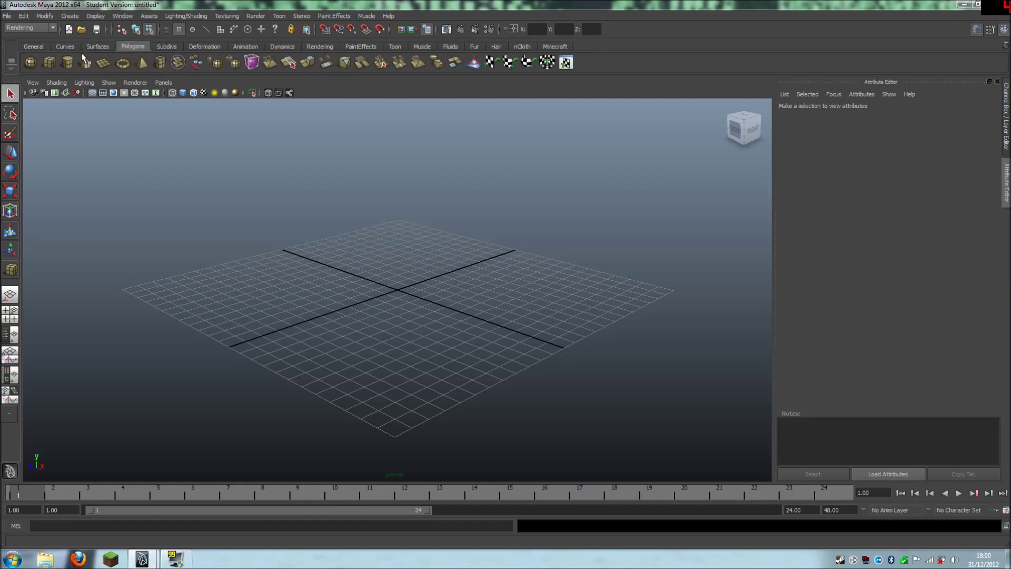
left_click(49, 63)
left_click_drag(339, 278, 399, 342)
left_click_drag(394, 295, 376, 216)
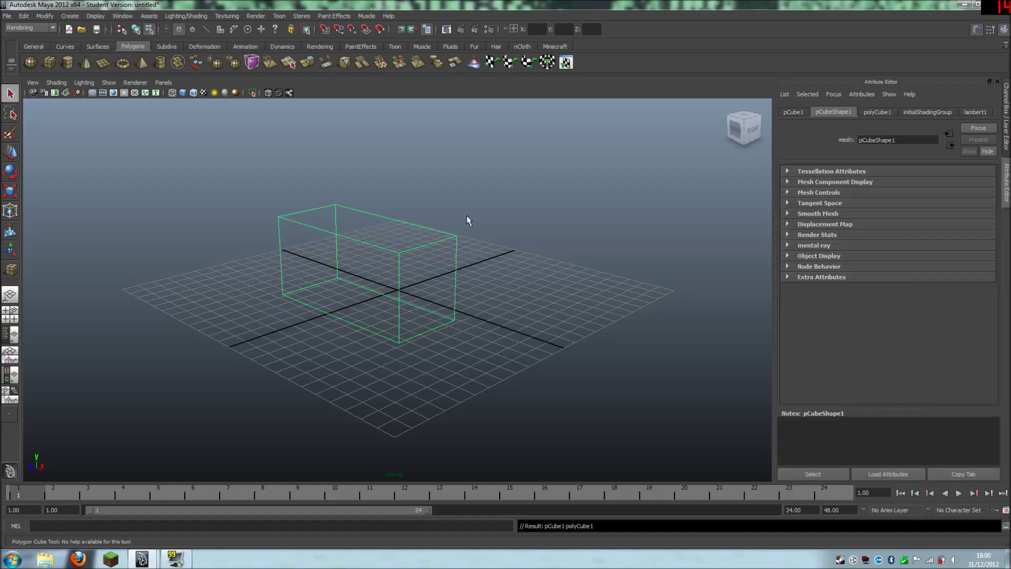
left_click(491, 290)
- Switch the viewport to shaded display and delete the drawn cube
mouse_move(528, 282)
left_mouse_down("alt")
mouse_move(480, 307)
mouse_move(492, 282)
mouse_move(521, 283)
left_mouse_up("alt")
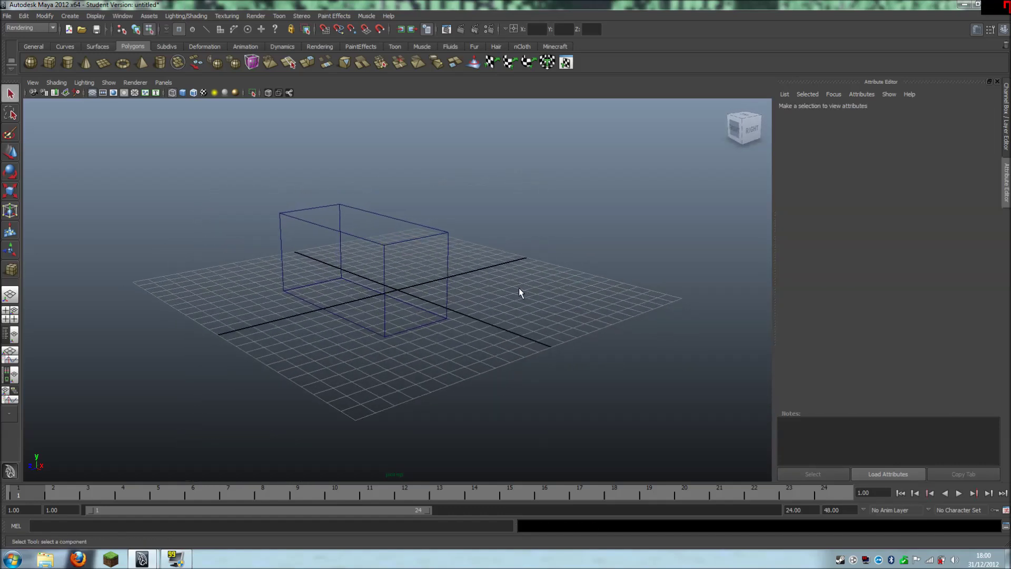
left_click(184, 94)
left_click(308, 231)
key("Delete")
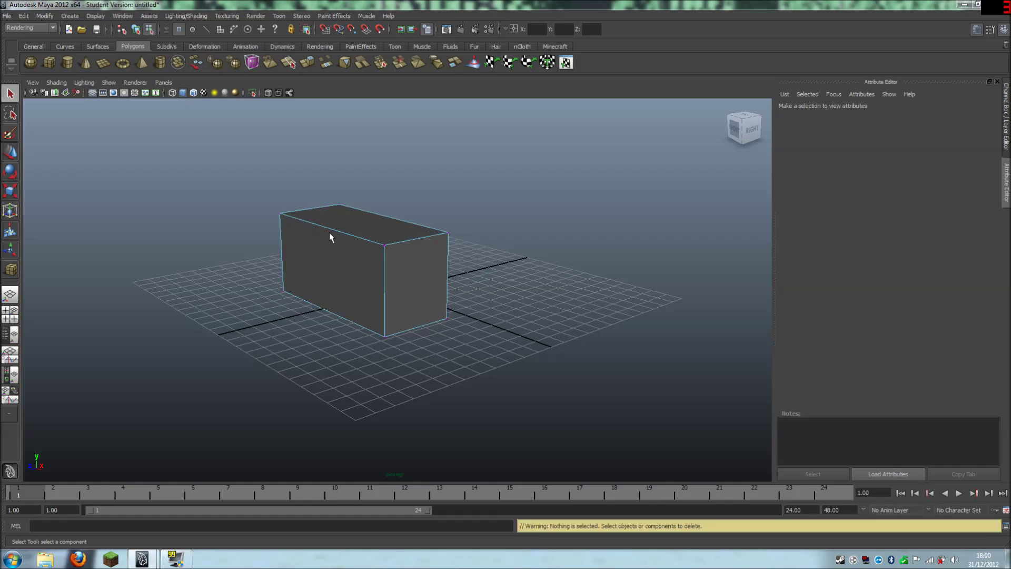
right_click_drag(334, 248, 375, 235)
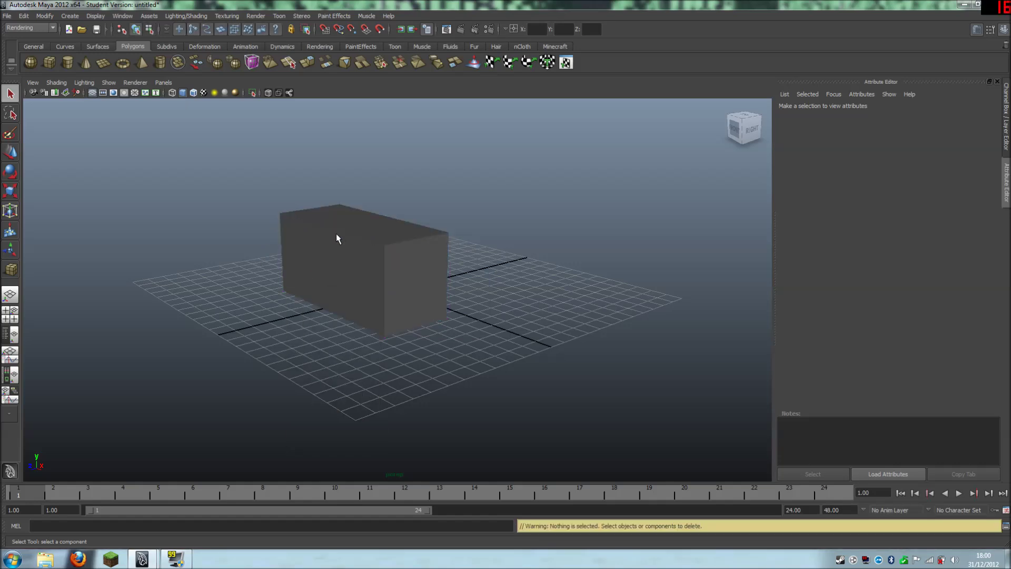
left_click(337, 238)
key("Delete")
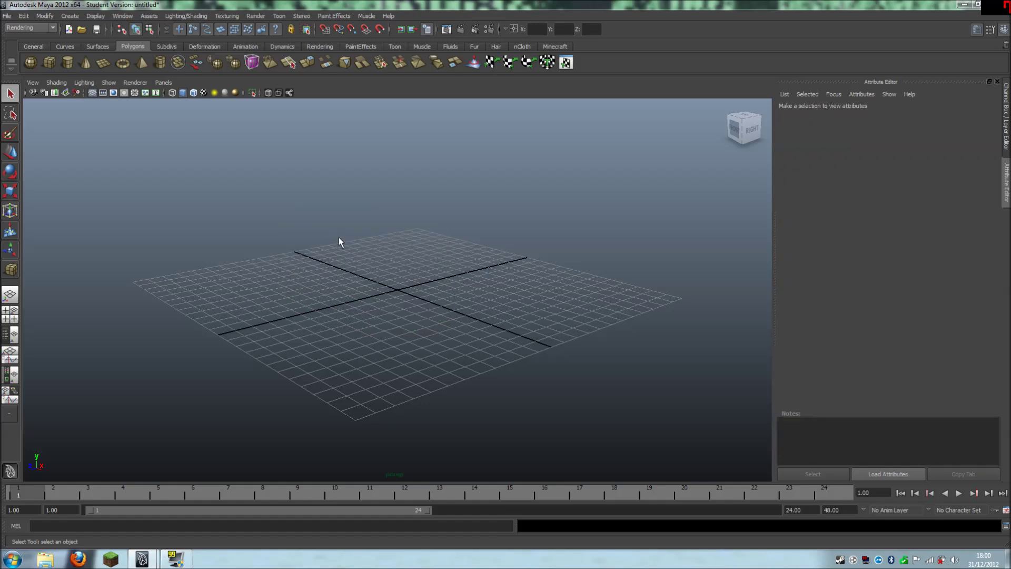
left_click_drag(255, 240, 527, 401)
left_click_drag(445, 362, 465, 375, "alt")
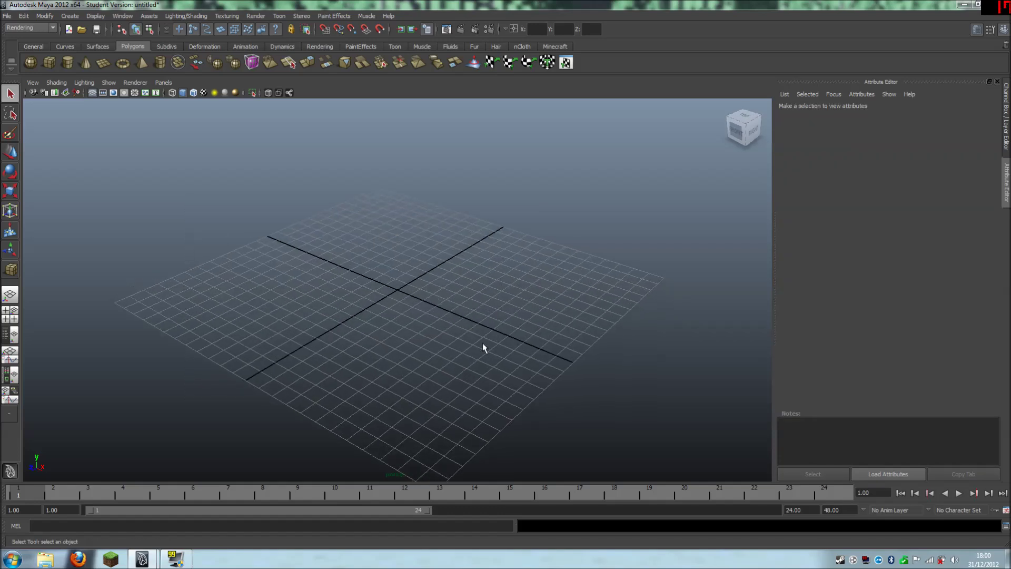
left_click(723, 108)
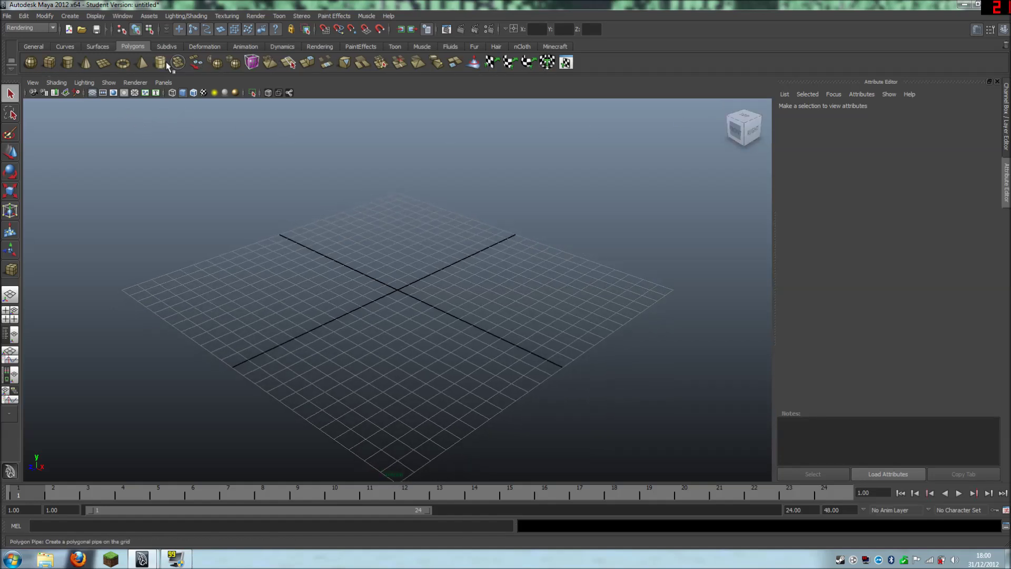
- Draw a long polygon cube interactively along the grid's X axis and delete it
left_click(75, 18)
mouse_move(88, 44)
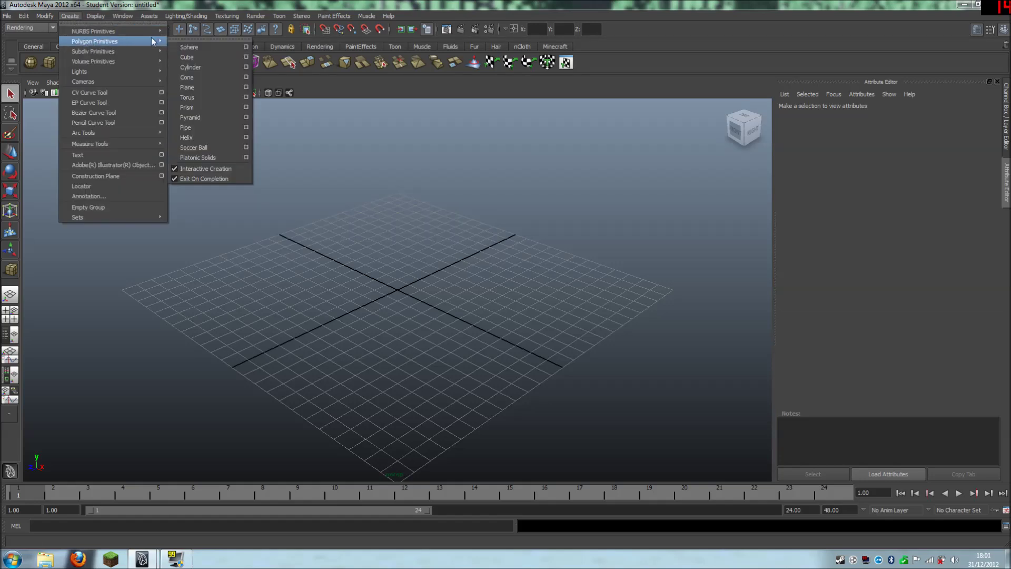
left_click(210, 58)
left_click_drag(356, 251, 418, 219)
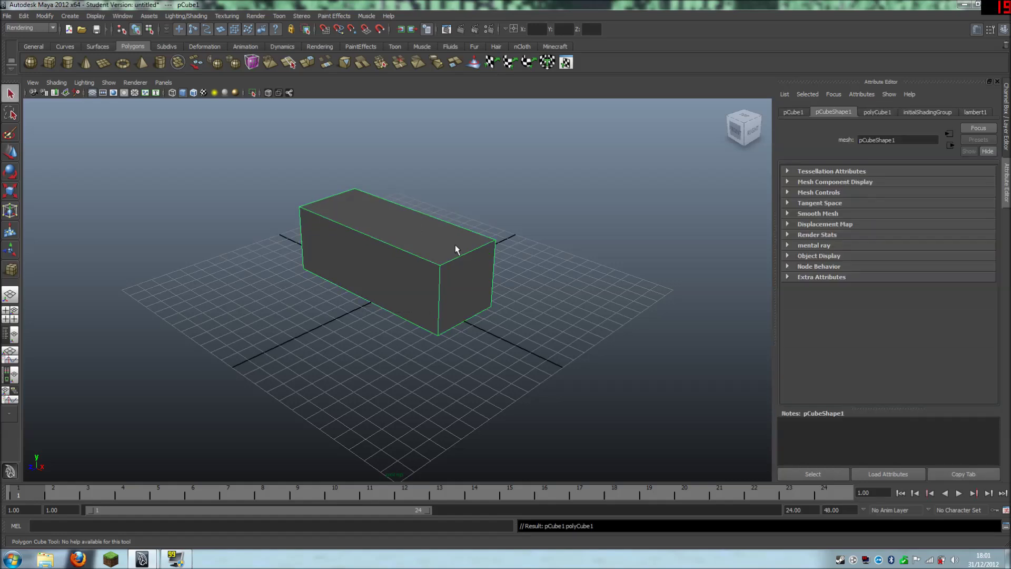
key("Delete")
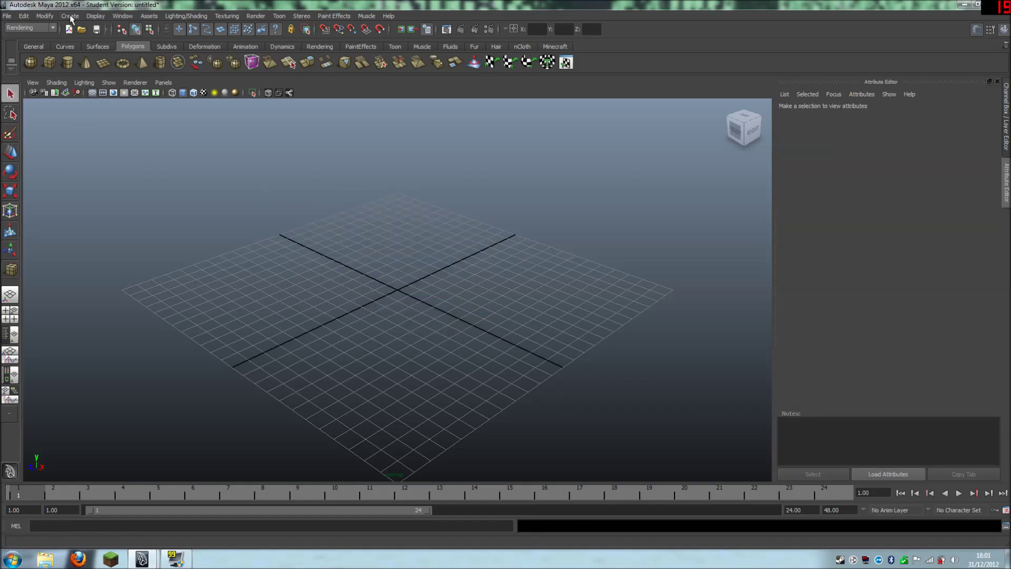
- Turn off Interactive Creation for polygon primitives
left_click(70, 17)
mouse_move(84, 40)
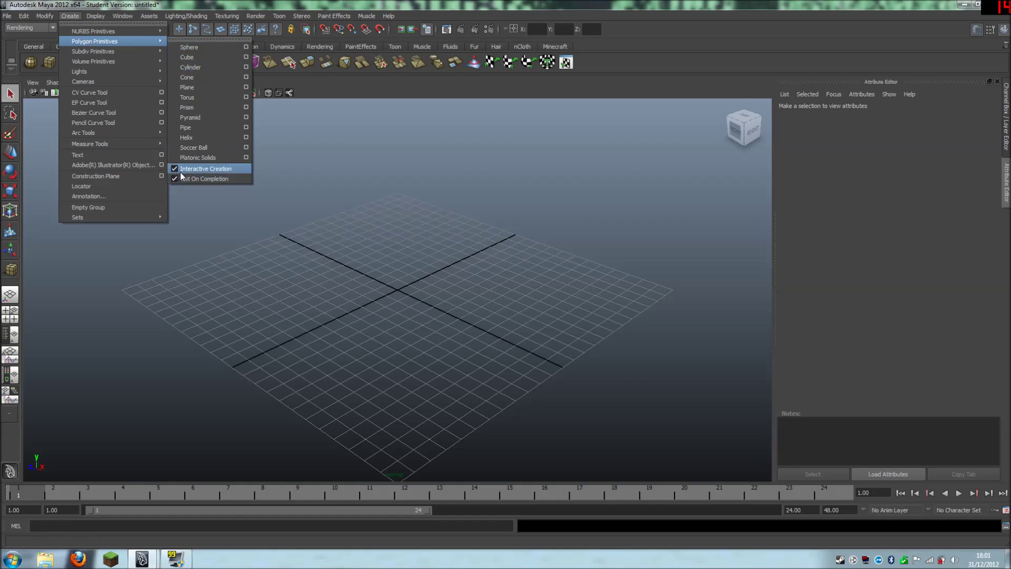
left_click(231, 169)
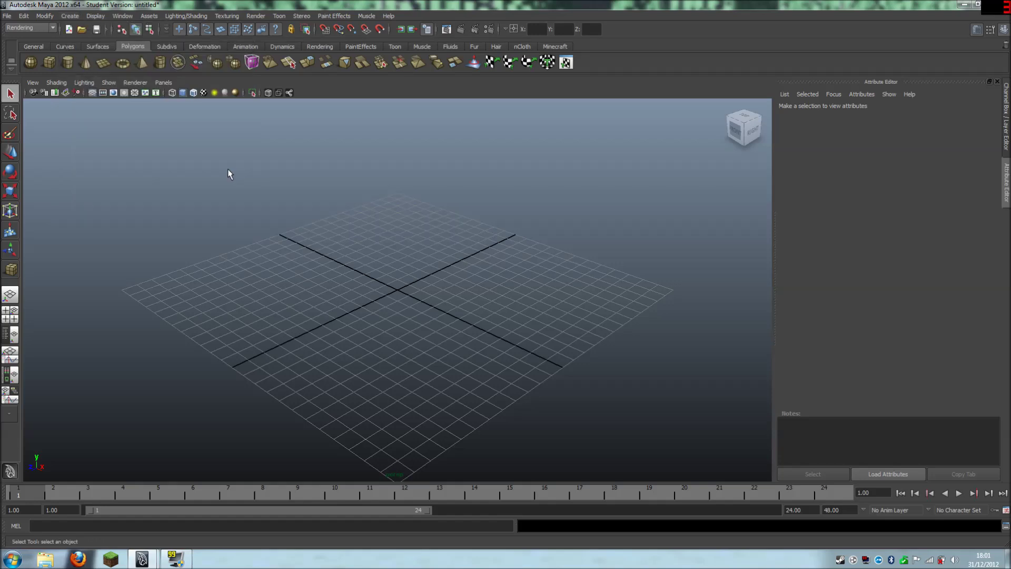
- Create a default polygon cube at the grid's origin
left_click(69, 16)
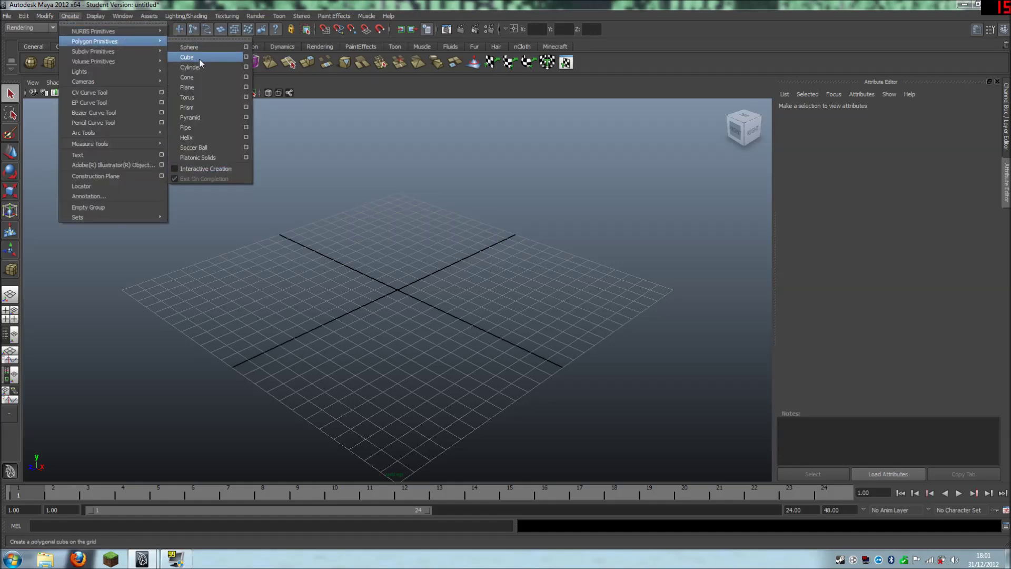
left_click(198, 58)
left_click(435, 305)
left_click_drag(369, 259, 434, 322)
- Scale the cube up uniformly and delete it
key("r")
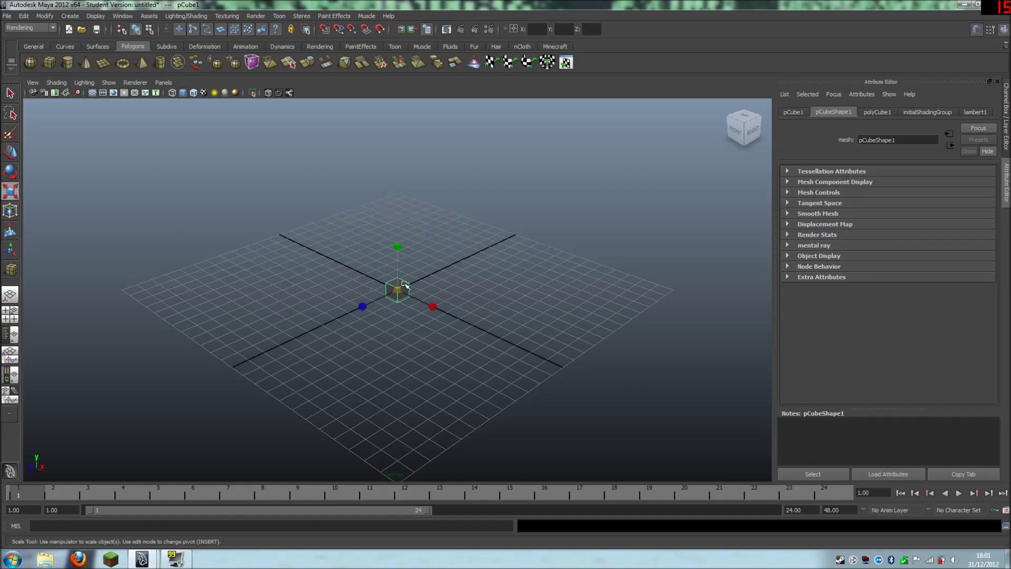
left_click_drag(398, 289, 505, 310)
key("Delete")
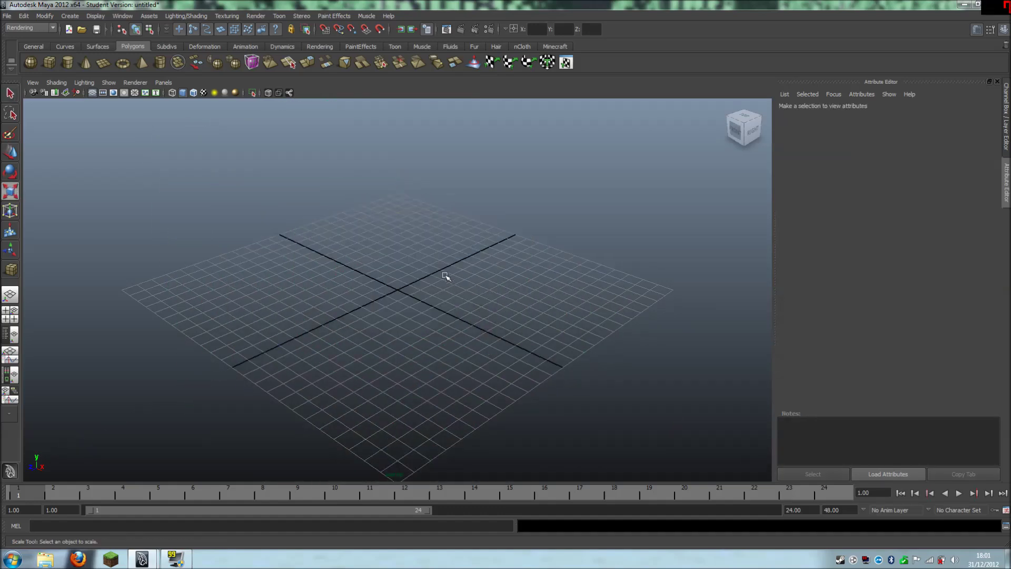
- Create a default polygon cube at the origin and move it to about 3.53 along X
mouse_move(424, 282)
left_mouse_down("alt")
mouse_move(417, 260)
mouse_move(436, 280)
mouse_move(425, 285)
mouse_move(498, 311)
mouse_move(454, 311)
mouse_move(431, 281)
mouse_move(447, 275)
mouse_move(472, 293)
mouse_move(439, 286)
left_mouse_up("alt")
left_click(70, 16)
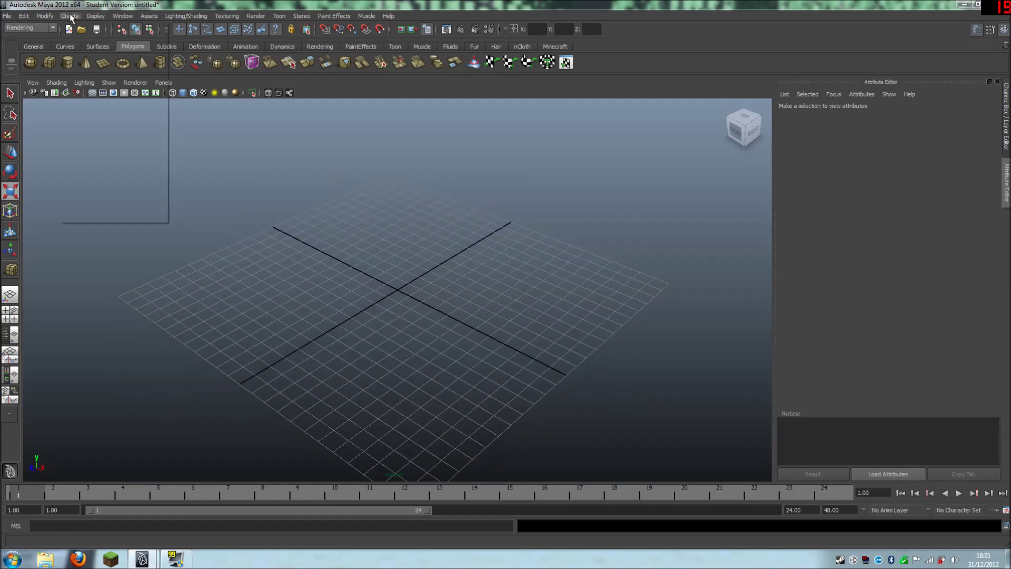
mouse_move(105, 41)
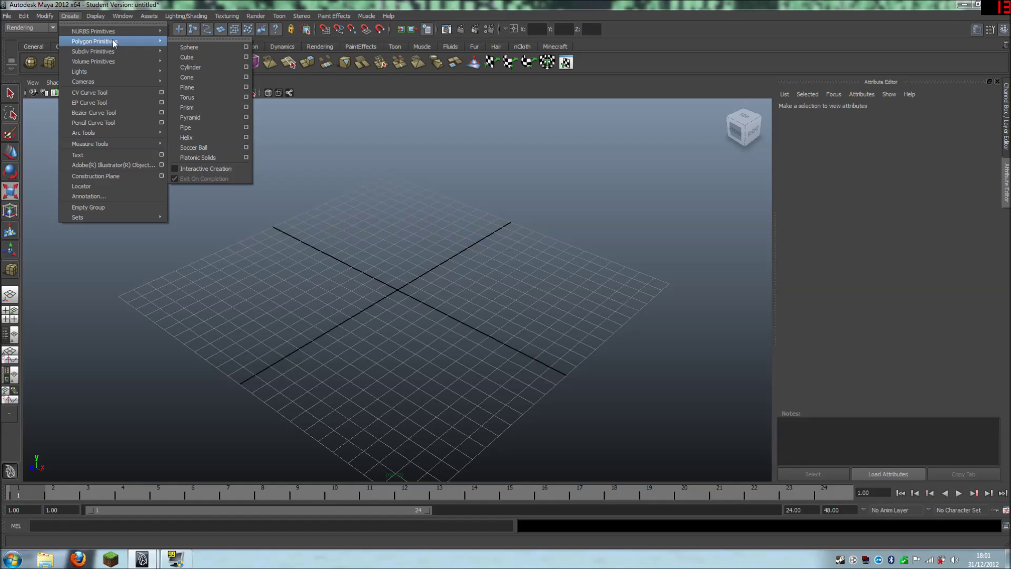
left_click(197, 57)
left_click_drag(374, 272, 219, 243, "alt")
left_click(14, 147)
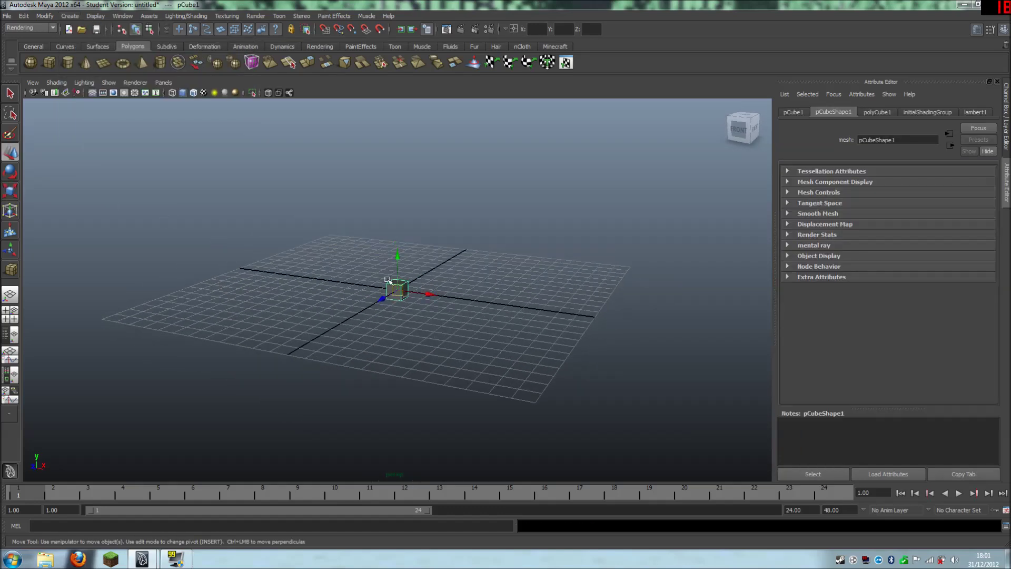
left_click_drag(431, 296, 485, 301)
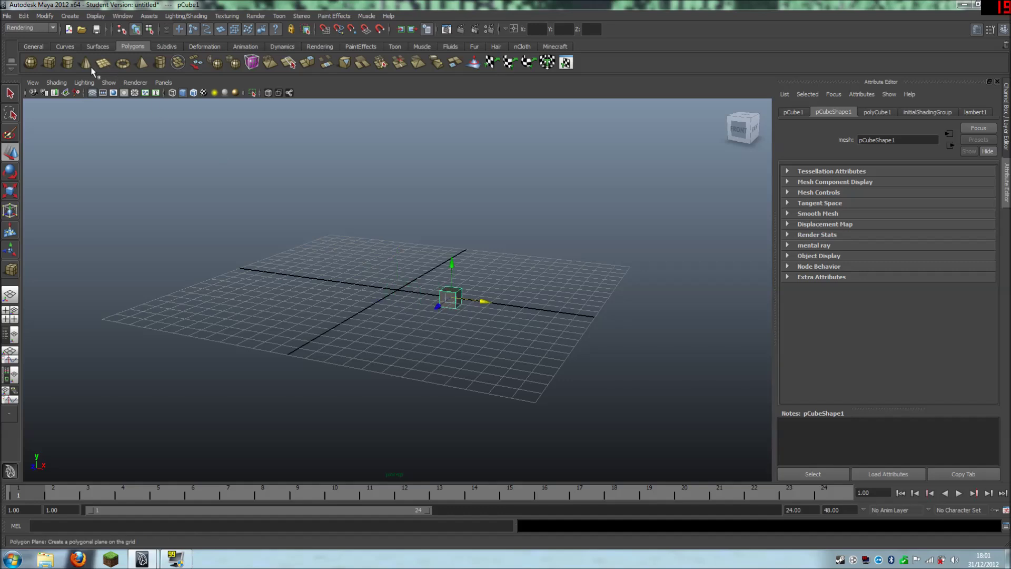
- Add two more polygon cubes, moving one to about 0.78 and the other to about -1.03 along X
left_click(50, 63)
left_click_drag(423, 291, 435, 292)
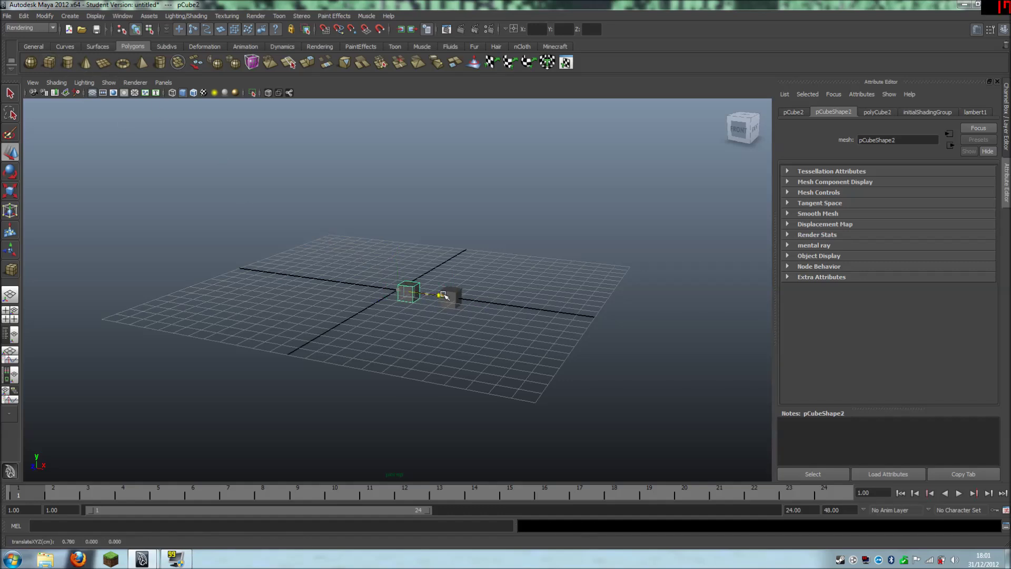
key("g")
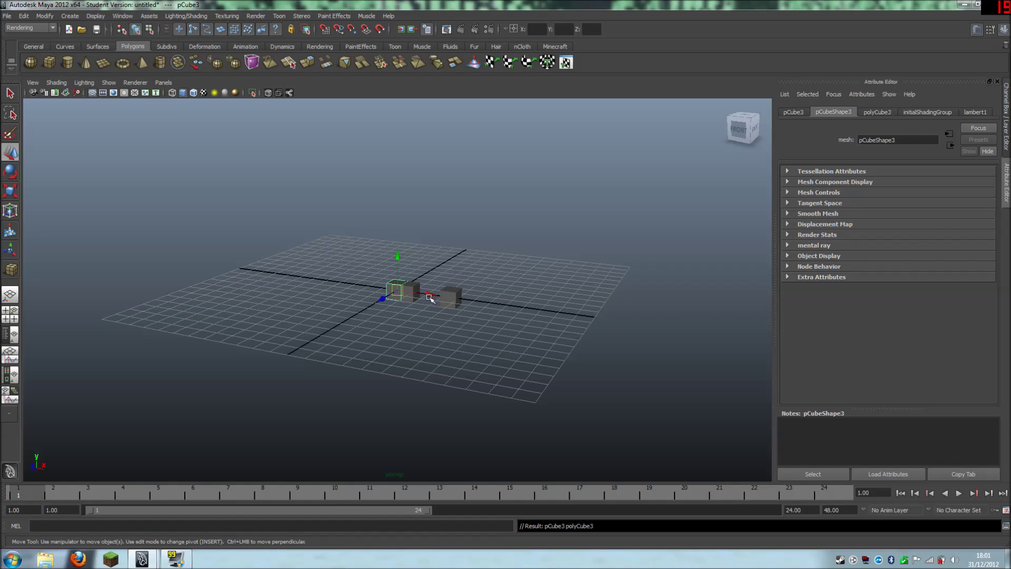
left_click_drag(428, 293, 496, 339)
left_click(413, 315)
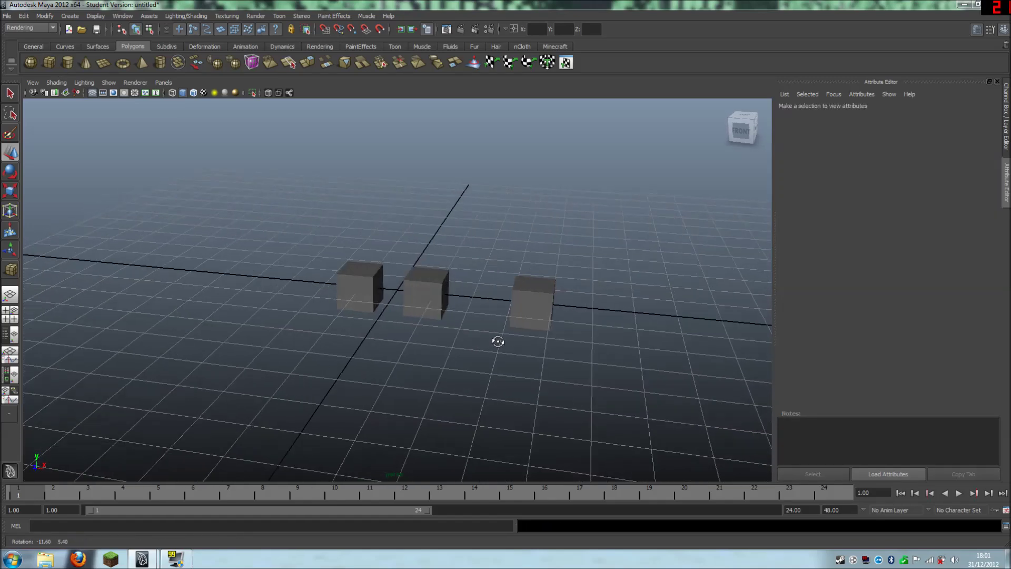
- Show the Channel Box for the cube farthest along positive X and narrow its panel to enlarge the viewport
left_click(537, 289)
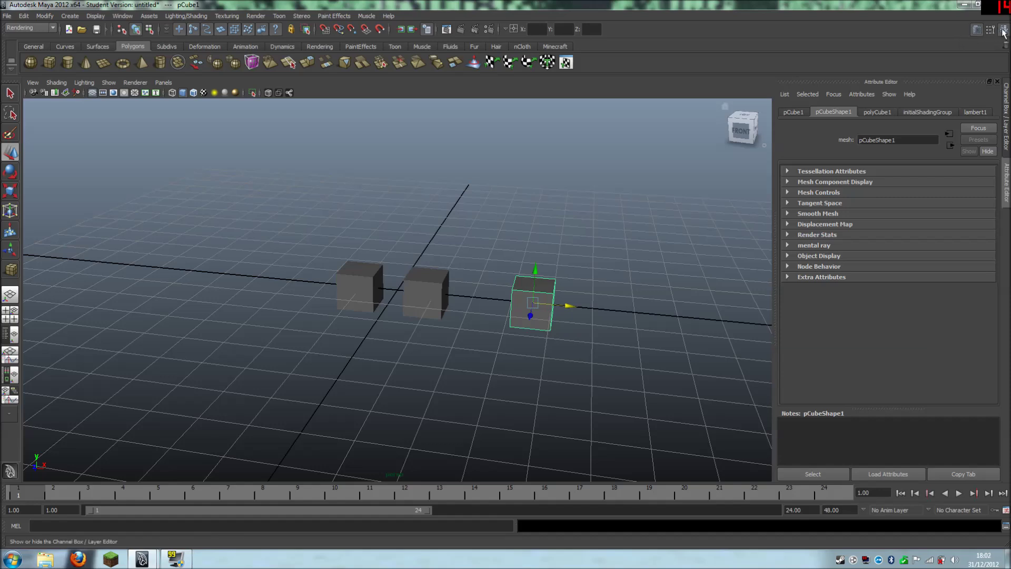
left_click(976, 28)
left_click_drag(788, 174, 901, 179)
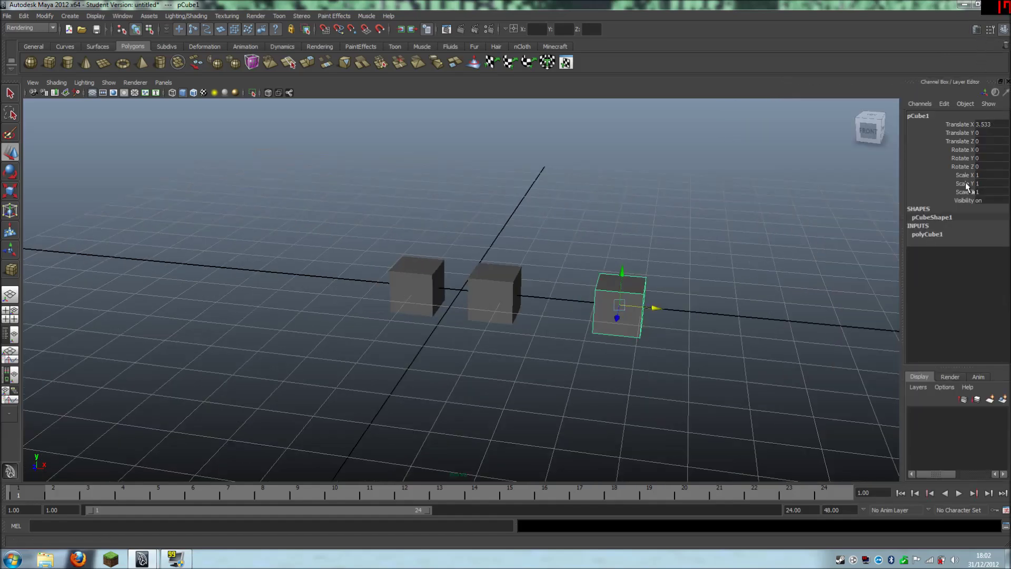
- Examine the creation inputs of each of the three cubes, including dimensions and subdivisions, and clear the selection
left_click(936, 235)
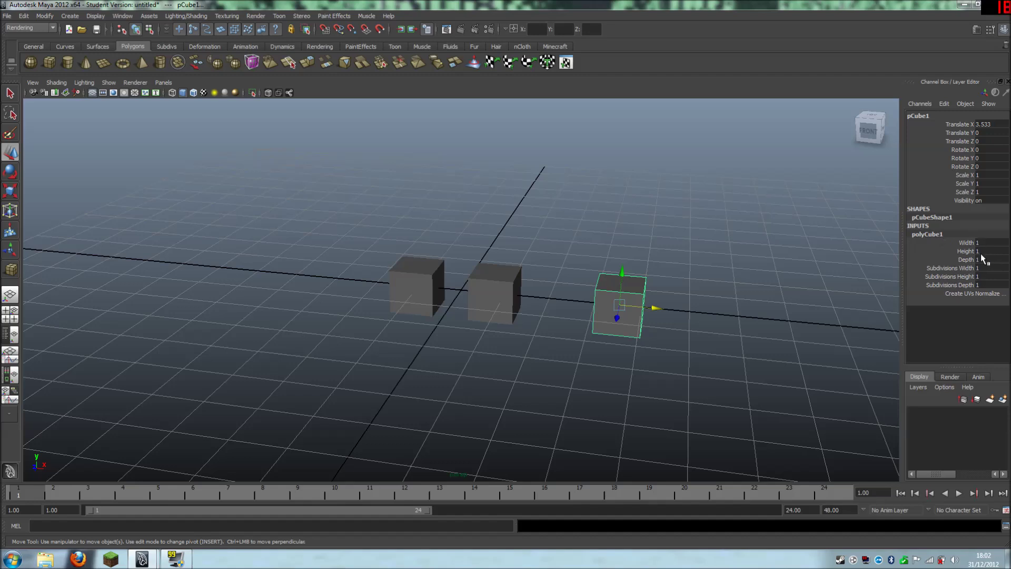
left_click(487, 290)
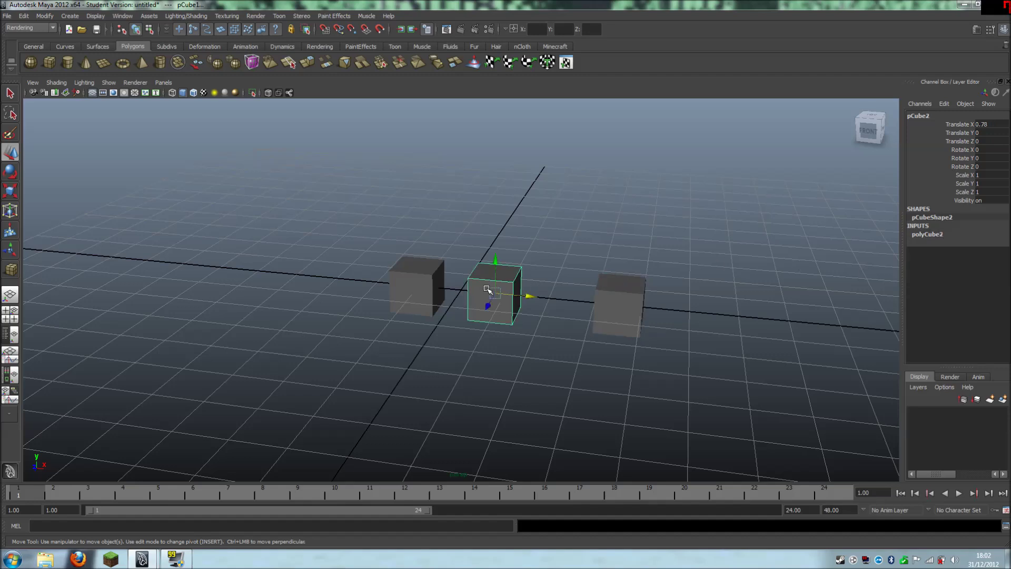
left_click(931, 235)
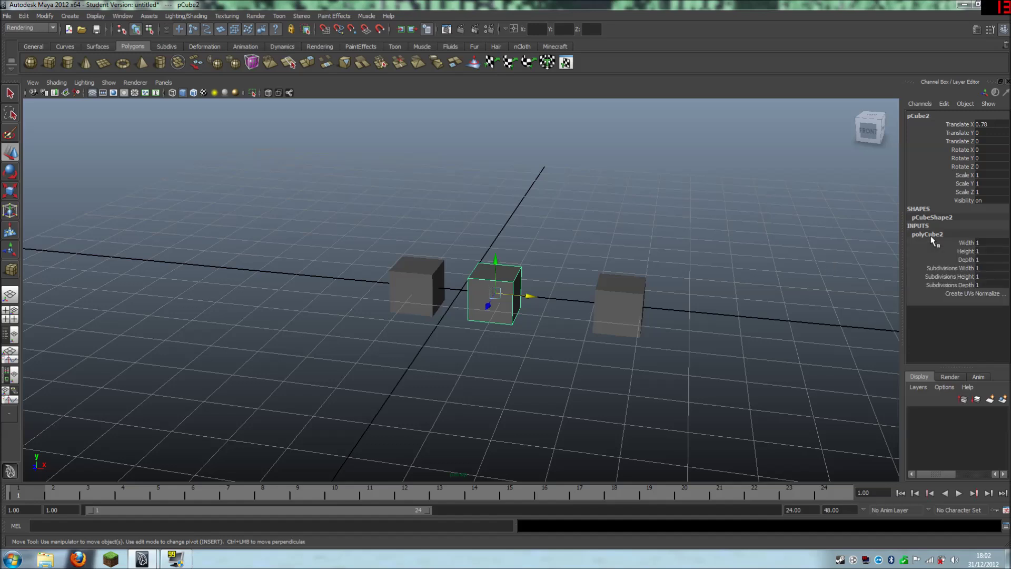
left_click(412, 282)
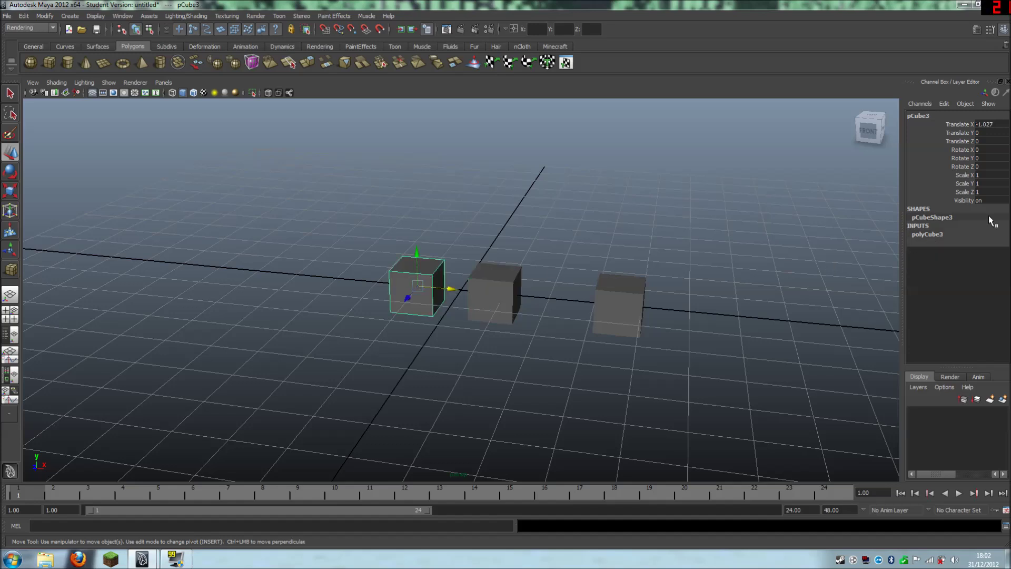
left_click(930, 234)
left_click(567, 404)
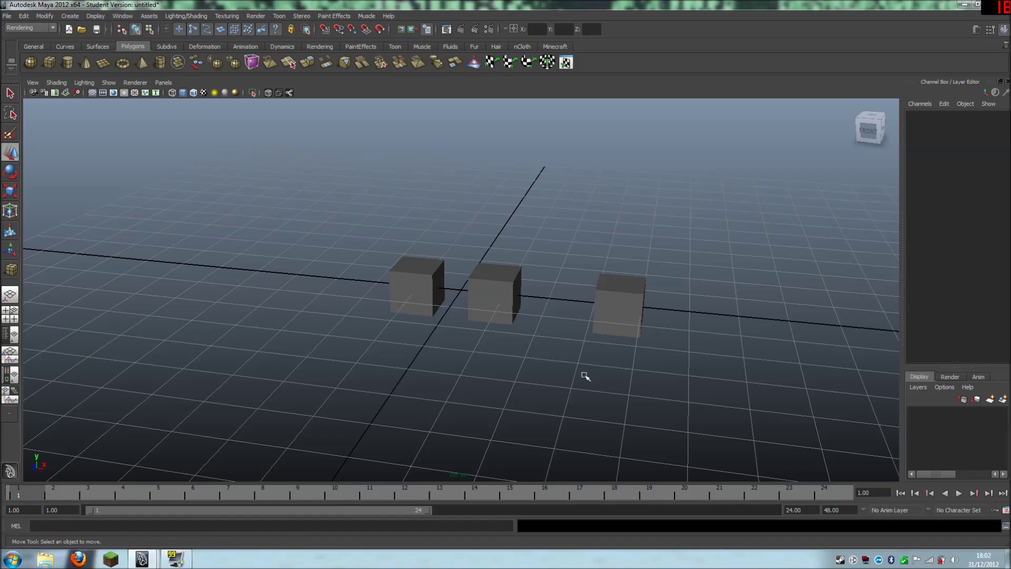
- Move the cube farthest along positive X to about 3.35 on X and rename it head
left_click(634, 303)
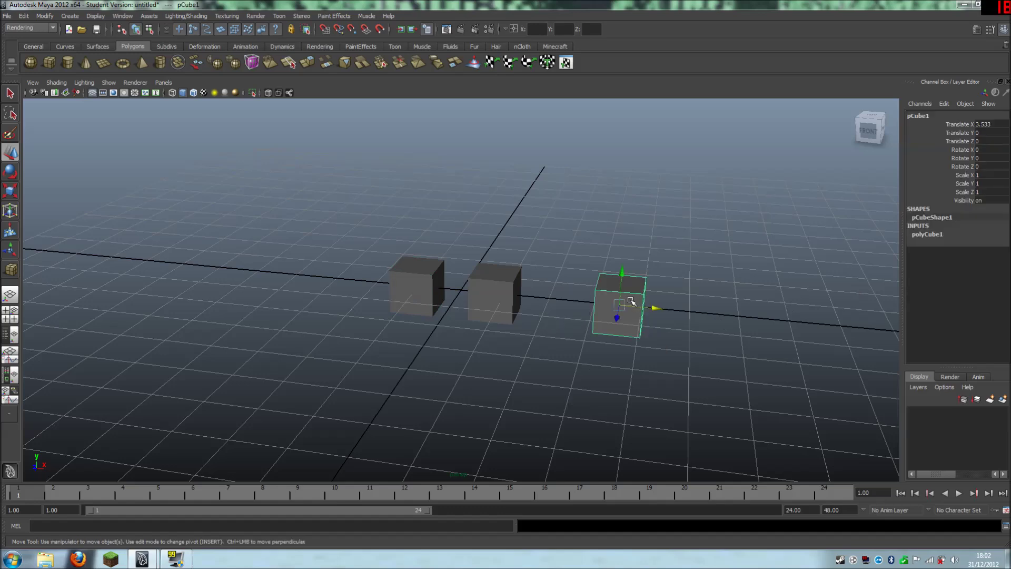
left_click_drag(656, 307, 647, 307)
left_click(919, 114)
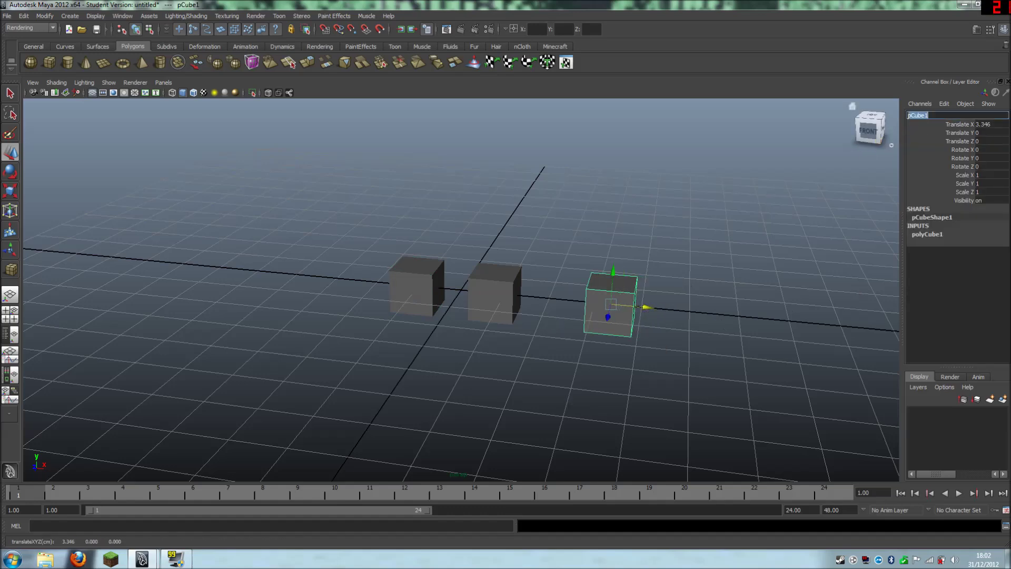
type("he")
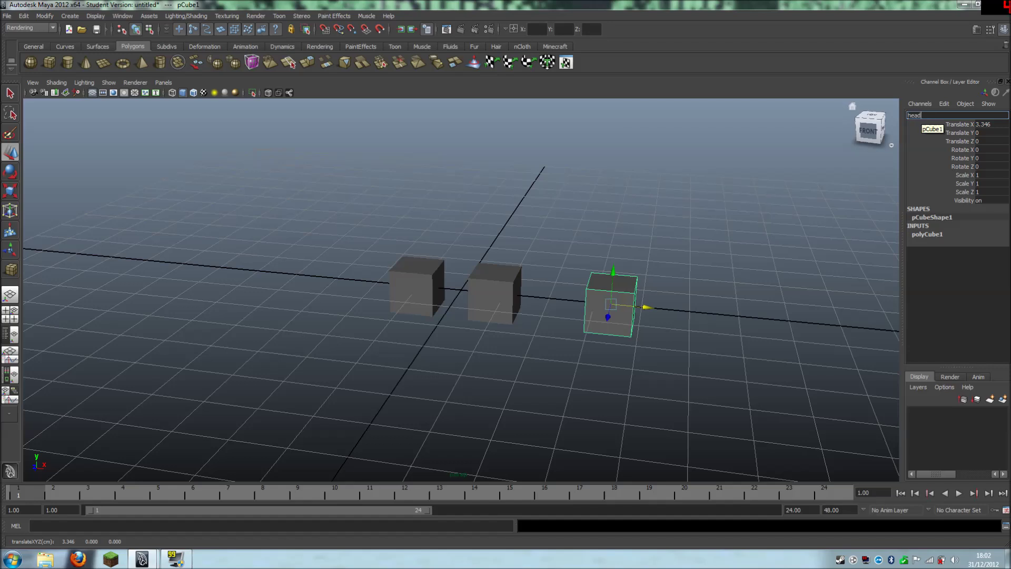
type("ad")
key("Return")
left_click(600, 208)
- Rename the middle cube as body
left_click(491, 289)
left_click(919, 115)
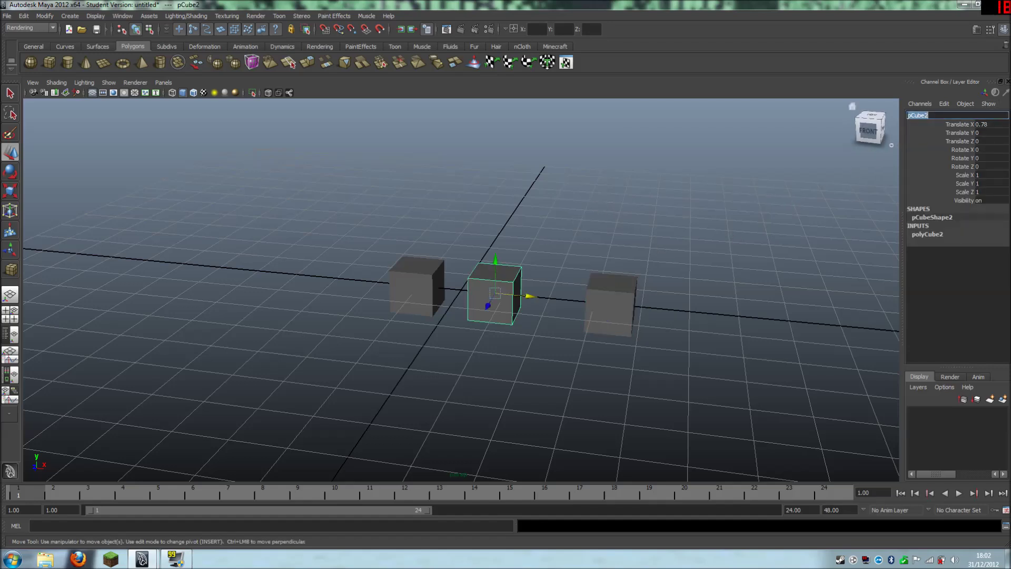
type("body")
key("Return")
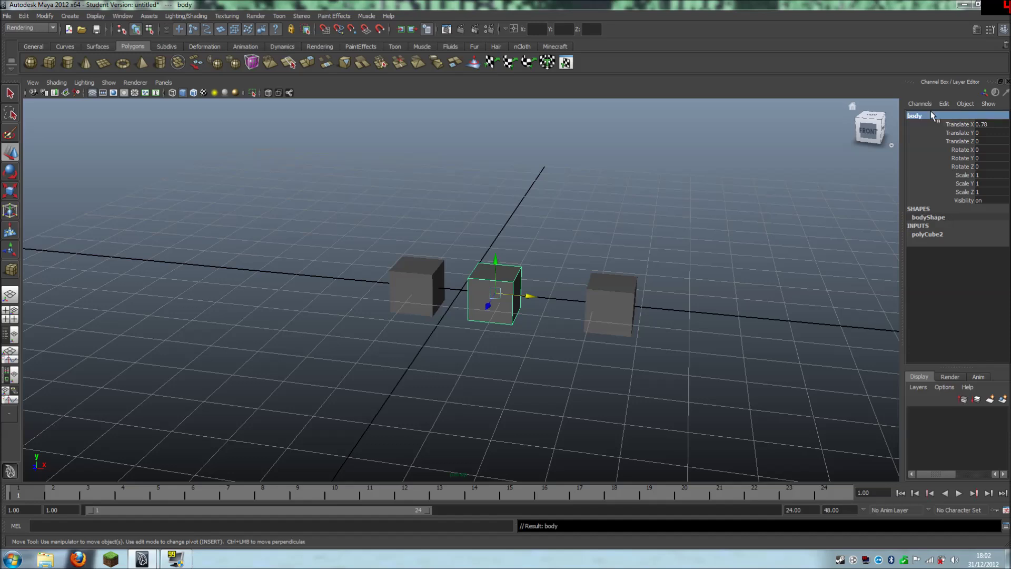
- Rename the cube on the negative X side as leg_arm and clear the selection
left_click(436, 253)
left_click(428, 273)
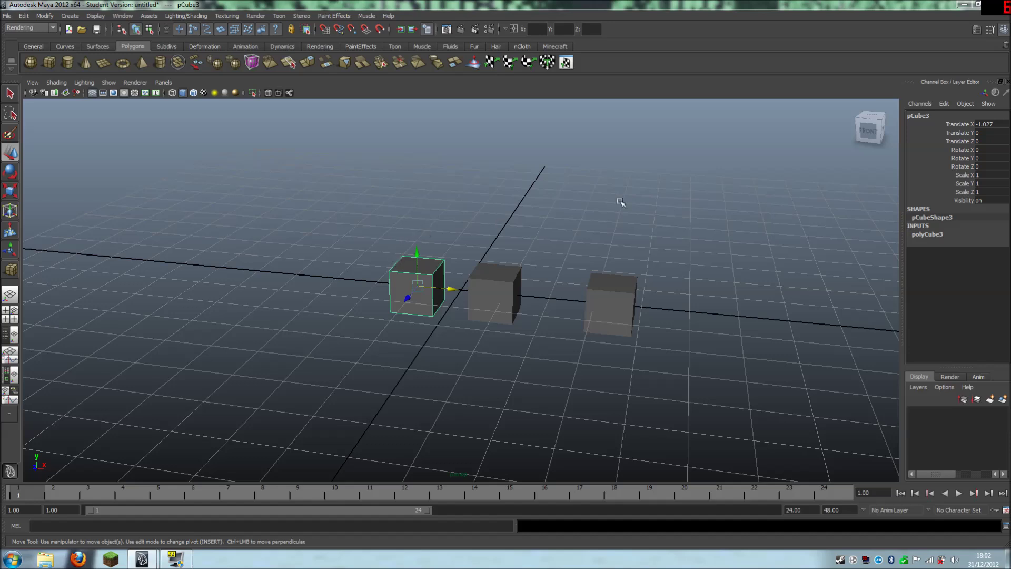
double_click(937, 116)
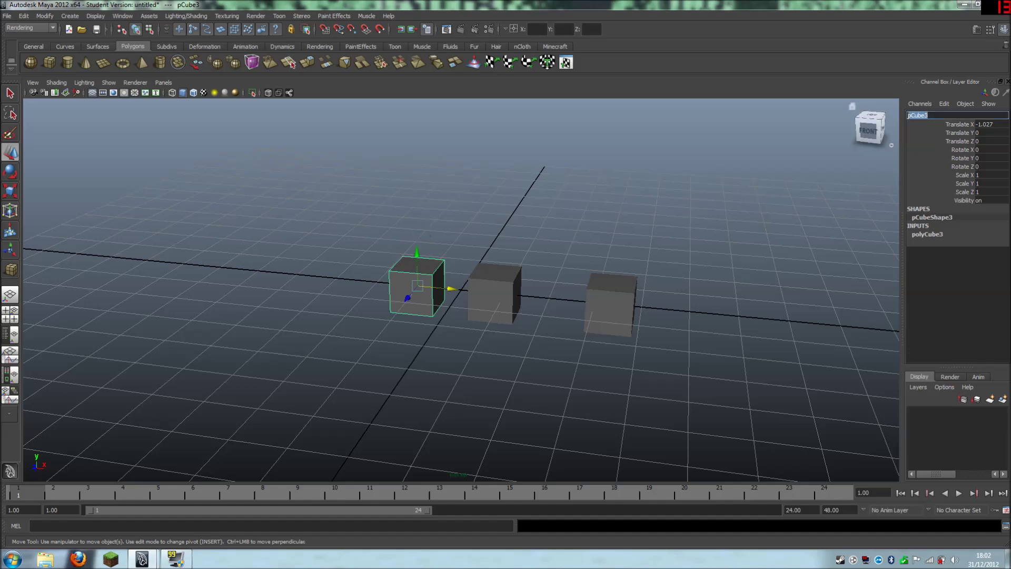
type("le")
key("Return")
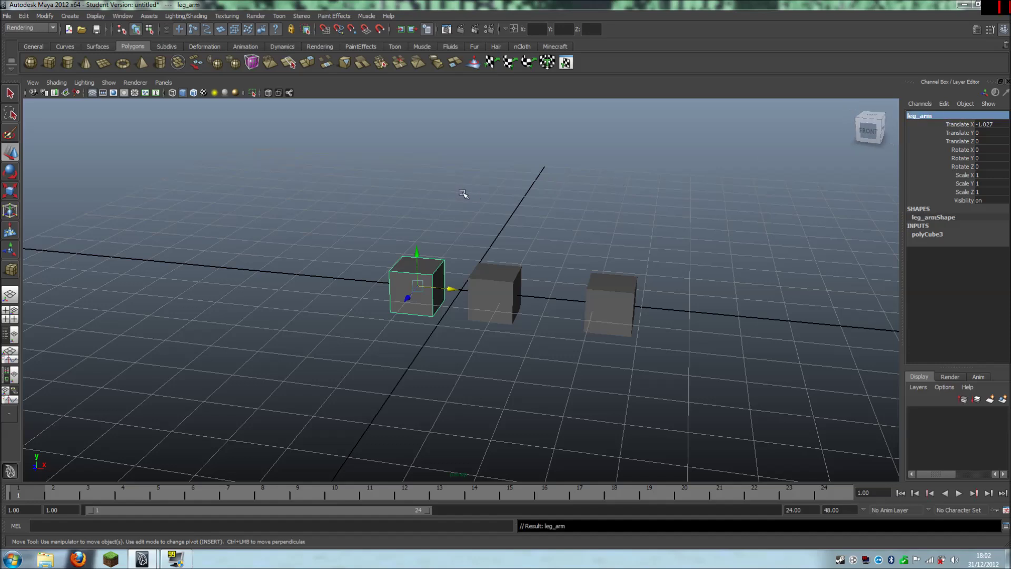
left_click(388, 278)
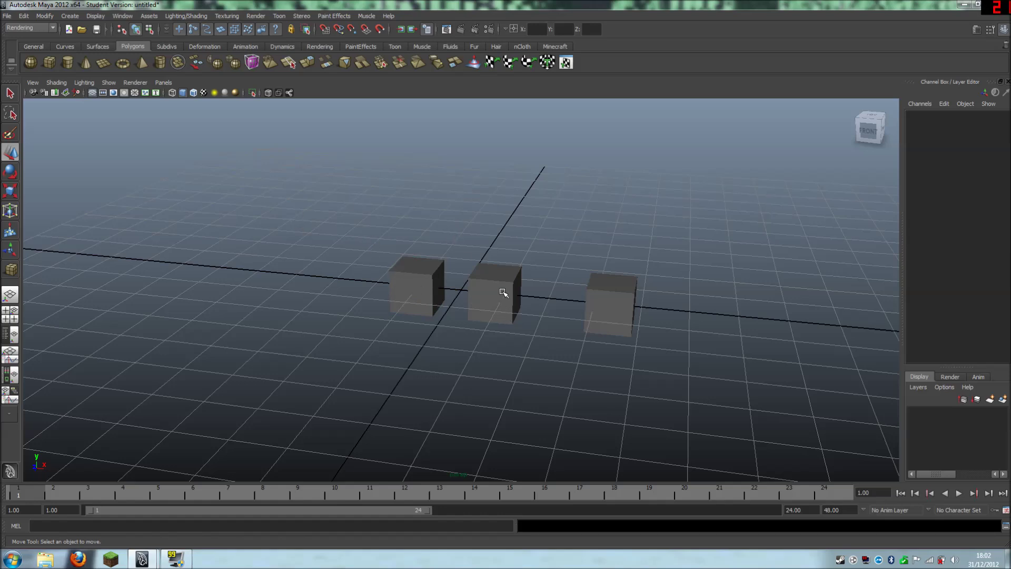
- Set the body cube's depth to 0.5 and its height to 1.5 in its creation inputs
left_click_drag(584, 273, 536, 270, "alt")
left_click(561, 317)
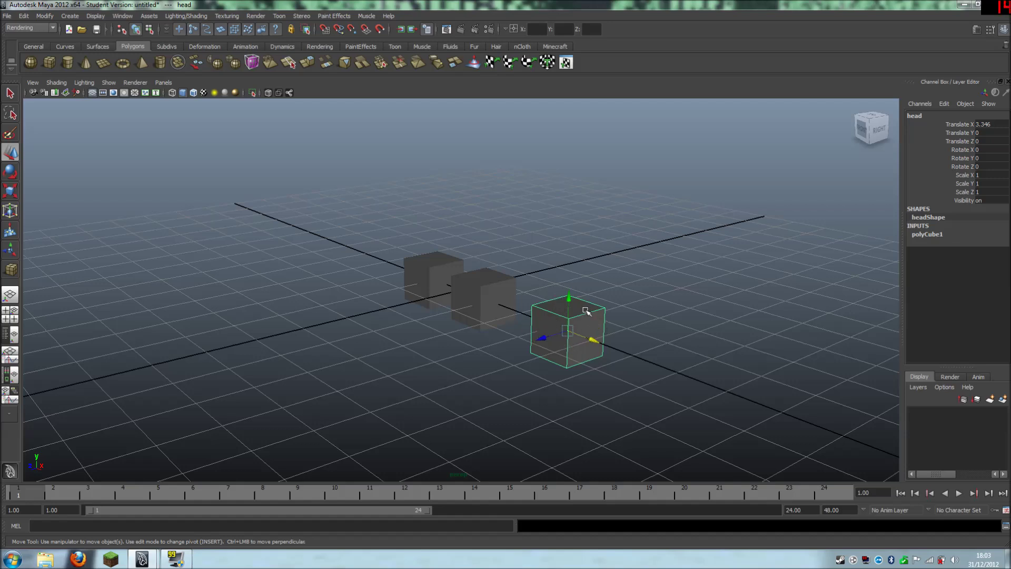
left_click(480, 295)
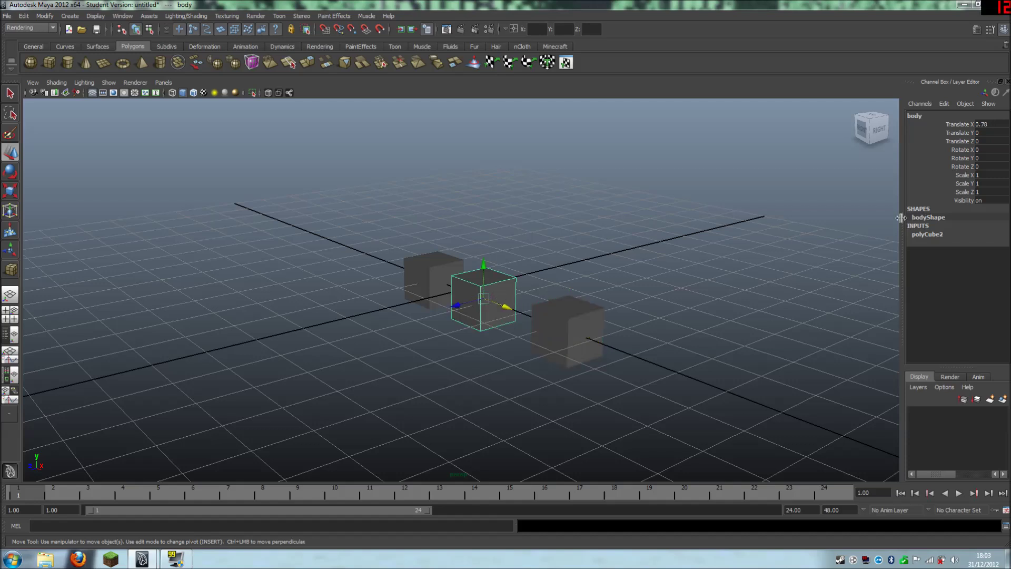
left_click(927, 234)
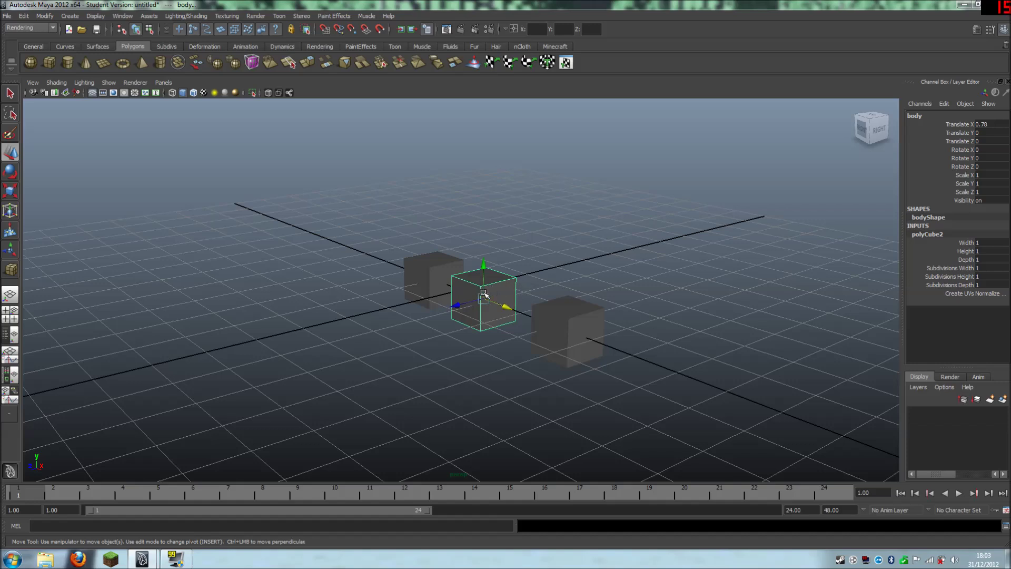
left_click(981, 258)
key("Return")
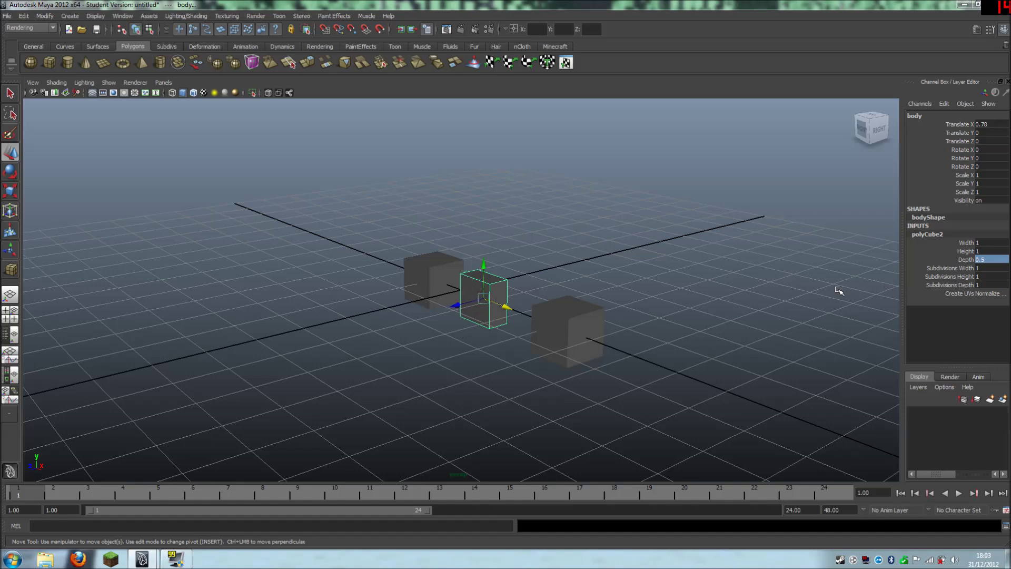
double_click(984, 251)
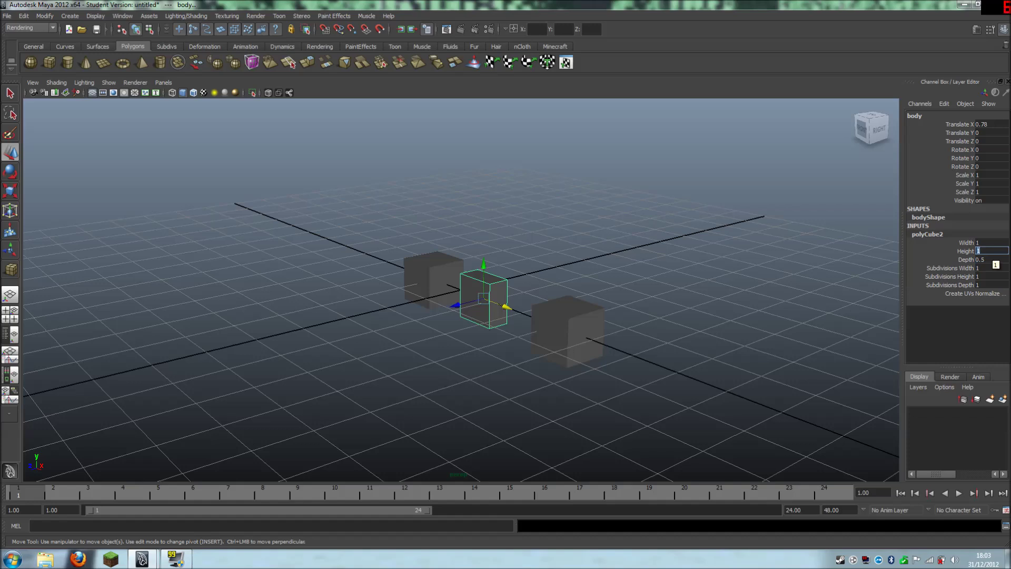
type(".5")
key("Return")
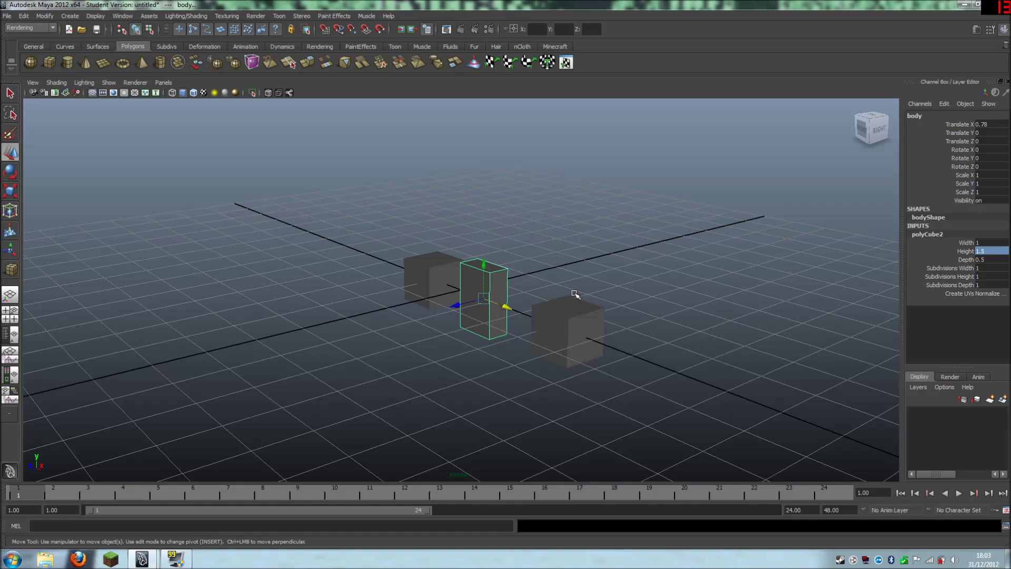
- Set the leg_arm cube's width to 0.5 in its creation inputs
left_click_drag(493, 322, 523, 312, "alt")
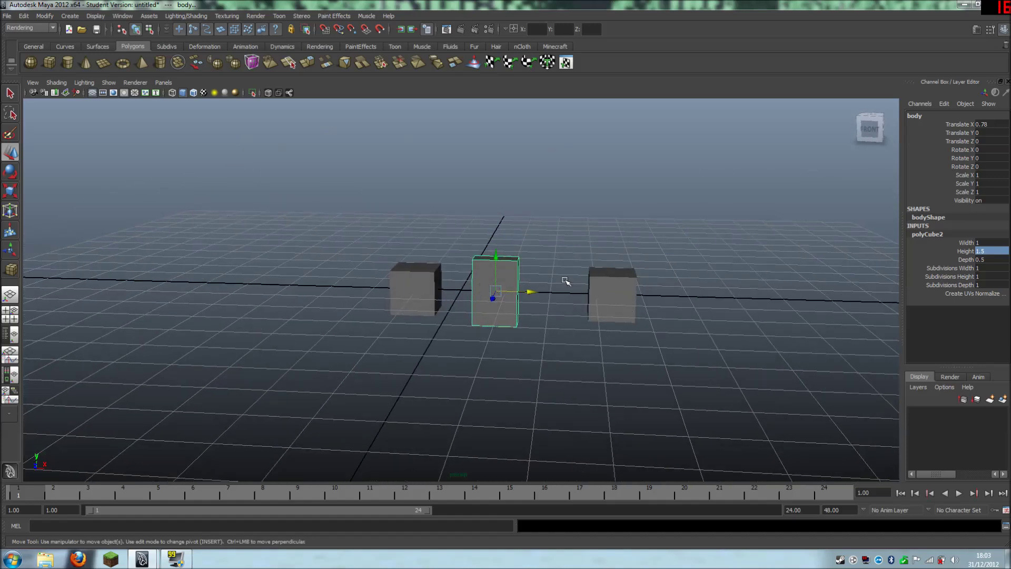
left_click(414, 288)
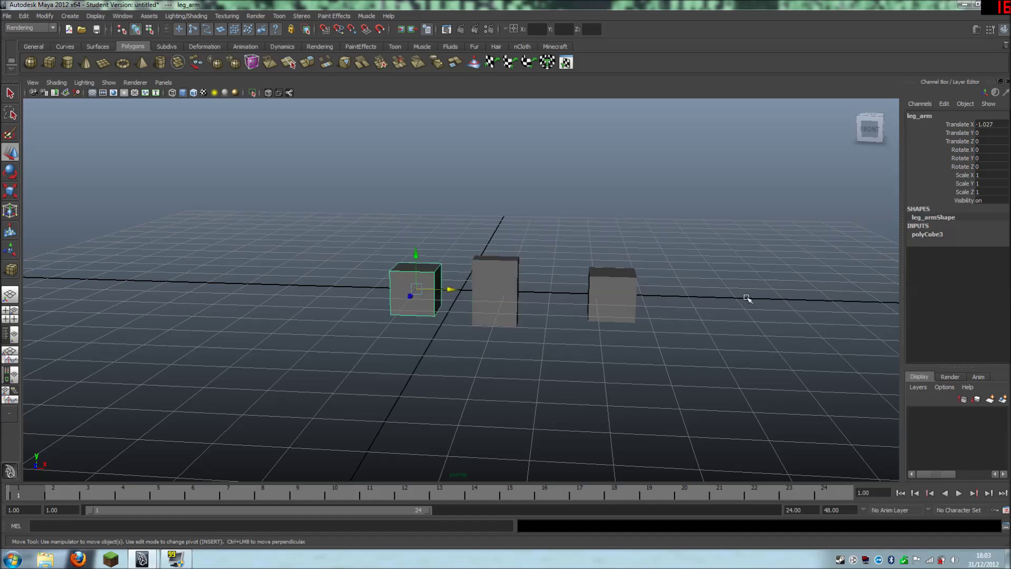
left_click(928, 234)
double_click(992, 243)
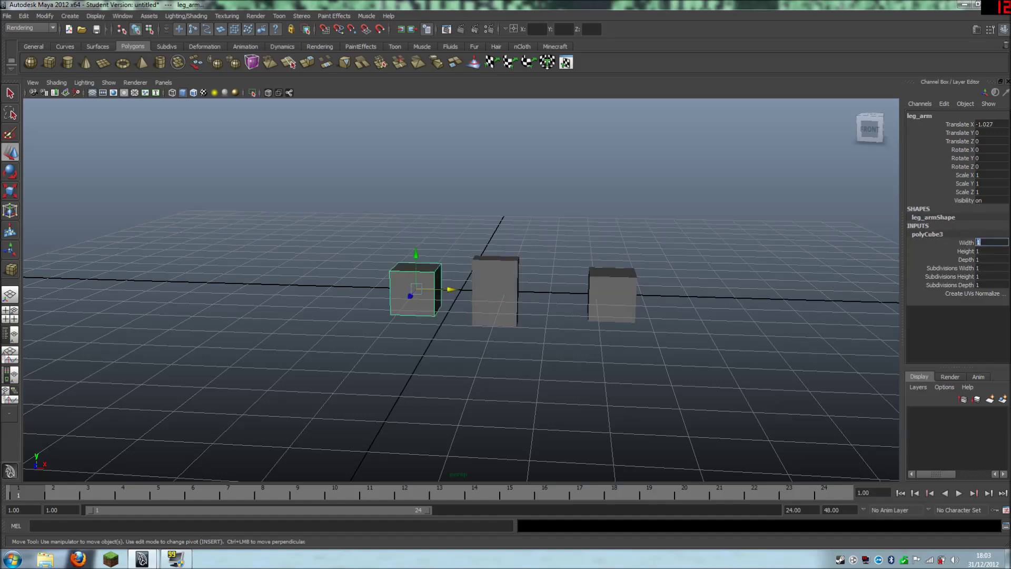
type("0.5")
key("Return")
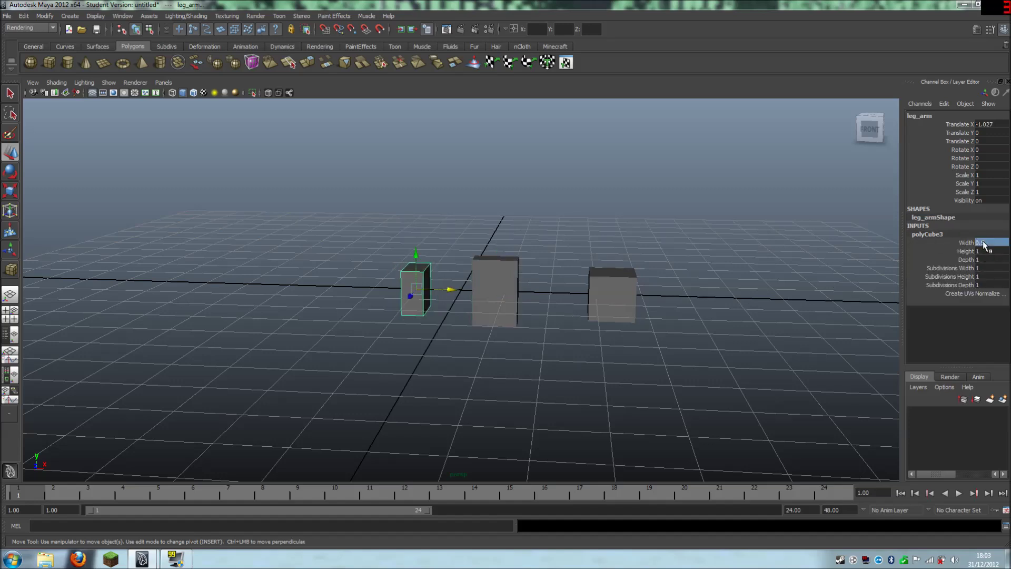
- Set the leg_arm cube's depth to 0.01
double_click(979, 259)
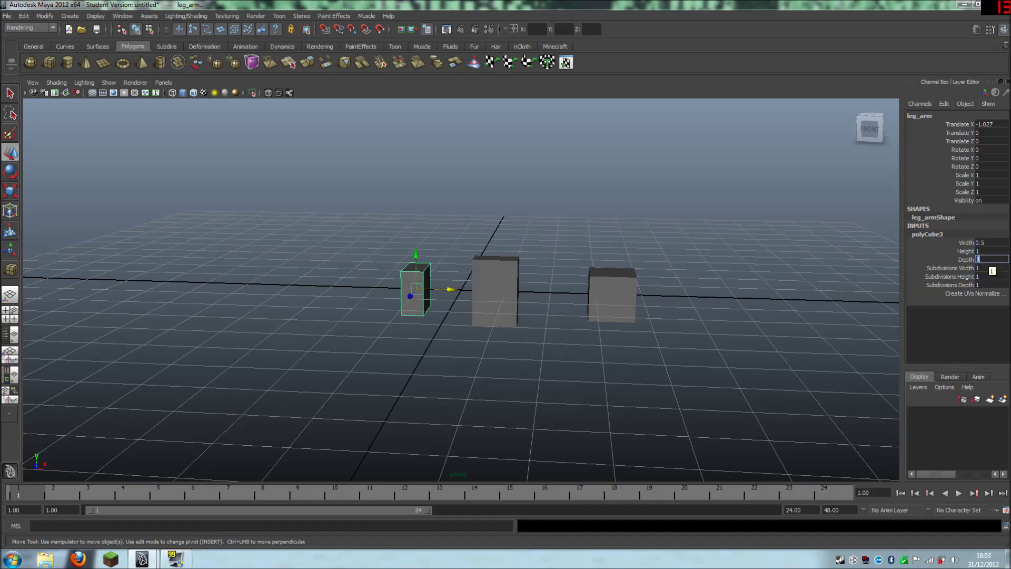
type("0.01")
key("Return")
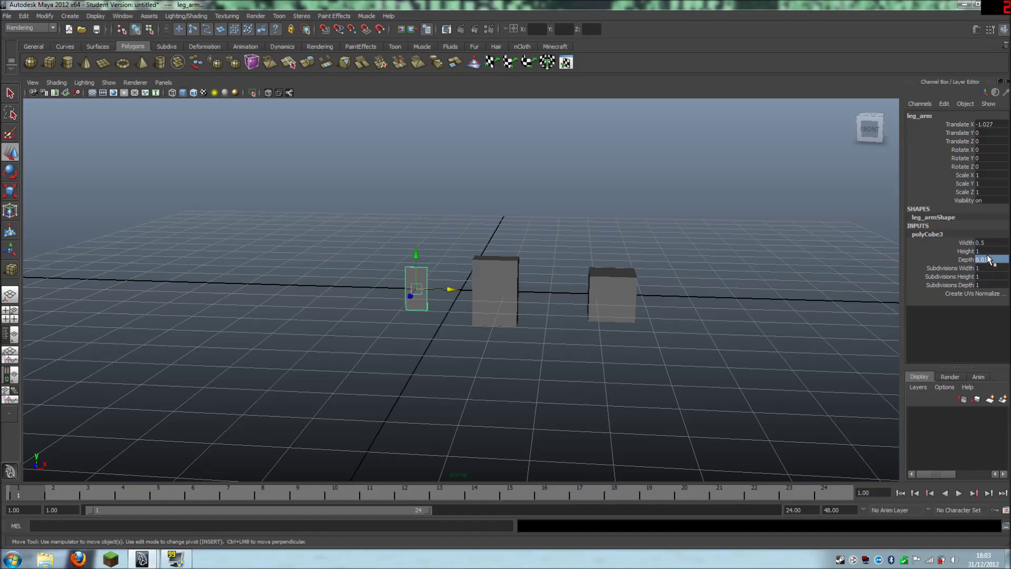
- Set the leg_arm cube's depth to 0.5 and its height to 1.5, and clear the selection
double_click(993, 261)
type("0.5")
key("Return")
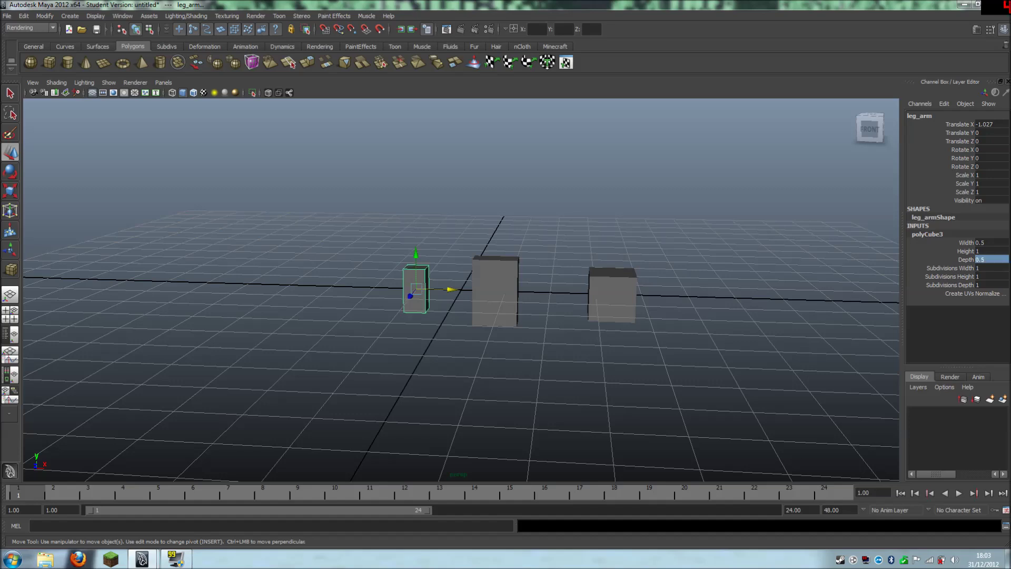
double_click(994, 251)
type("1.5")
key("Return")
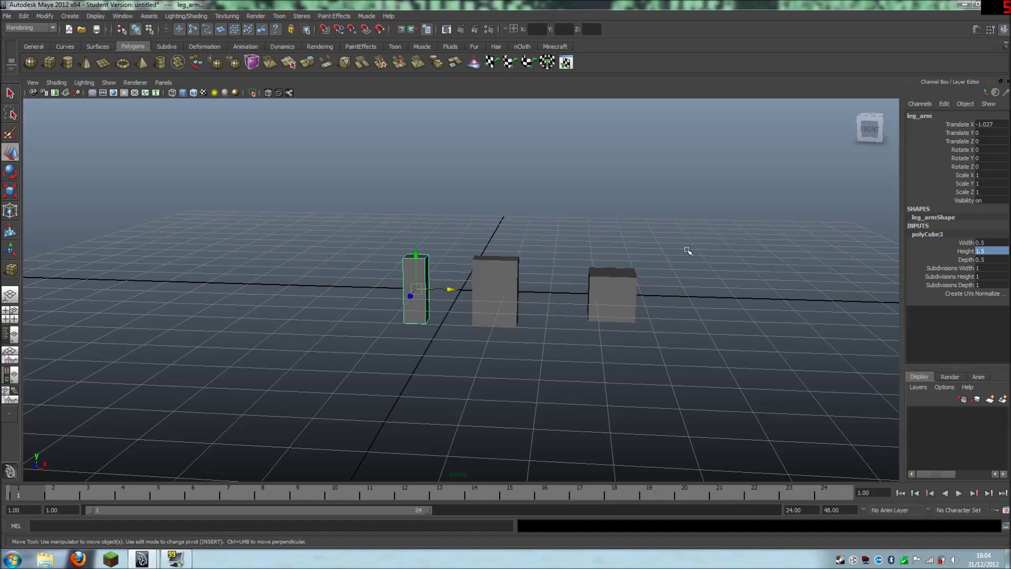
left_click(564, 388)
- Move the head closer to the body along X and shift the leg_arm box to about 0.04 on X
mouse_move(544, 362)
left_mouse_down("alt")
mouse_move(557, 377)
mouse_move(514, 372)
mouse_move(532, 372)
left_mouse_up("alt")
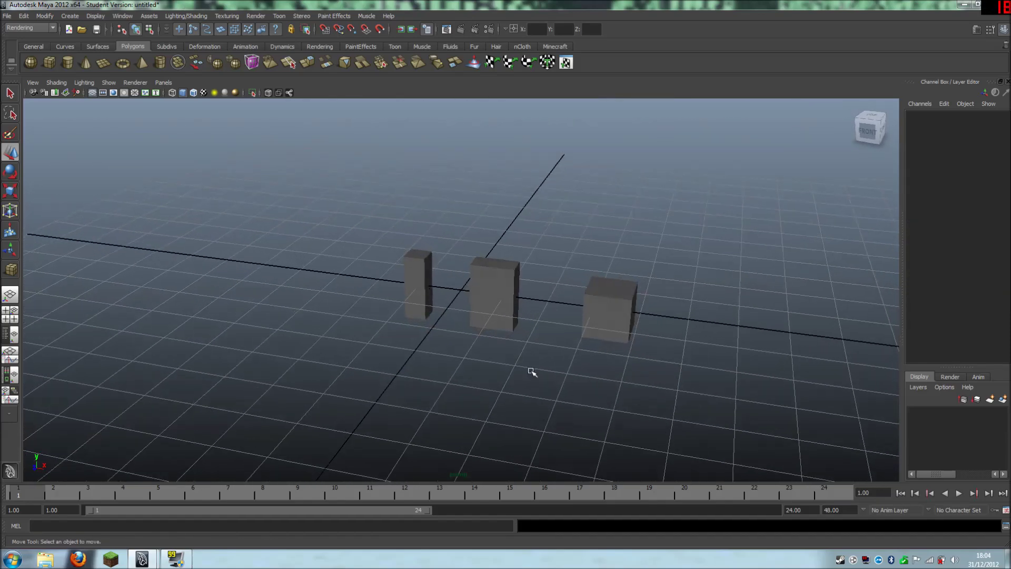
left_click(611, 315)
mouse_move(648, 314)
left_mouse_down()
mouse_move(532, 313)
mouse_move(630, 313)
left_mouse_up()
left_click(593, 350)
left_click_drag(593, 350, 615, 365, "alt")
left_click(415, 291)
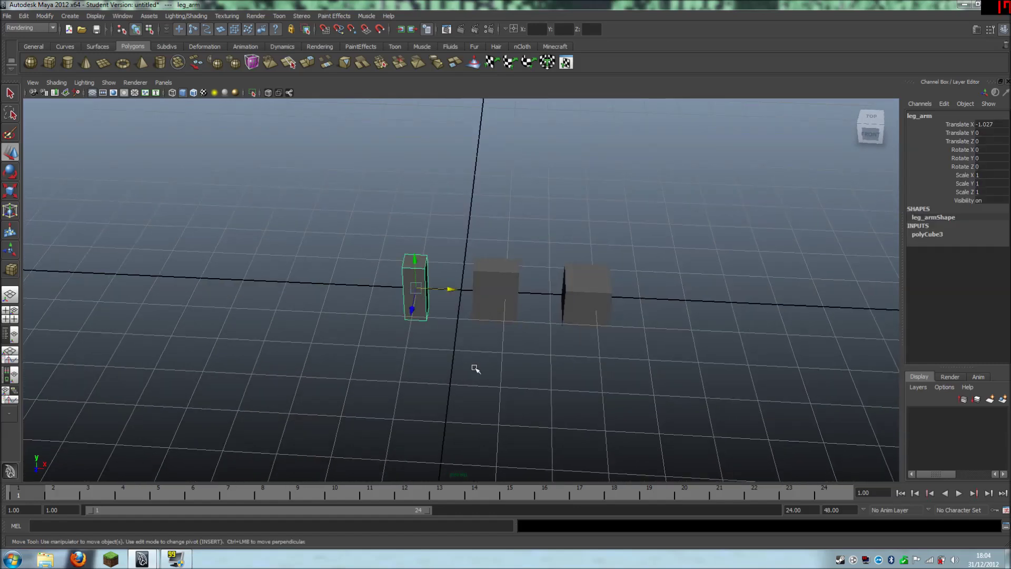
left_click_drag(456, 289, 505, 292)
- Place the head on top of the body at about X 0.77, Y 1.24, and check it in the four-view layout
left_click(600, 297)
left_click_drag(601, 296, 494, 212)
left_click_drag(515, 342, 516, 311, "alt")
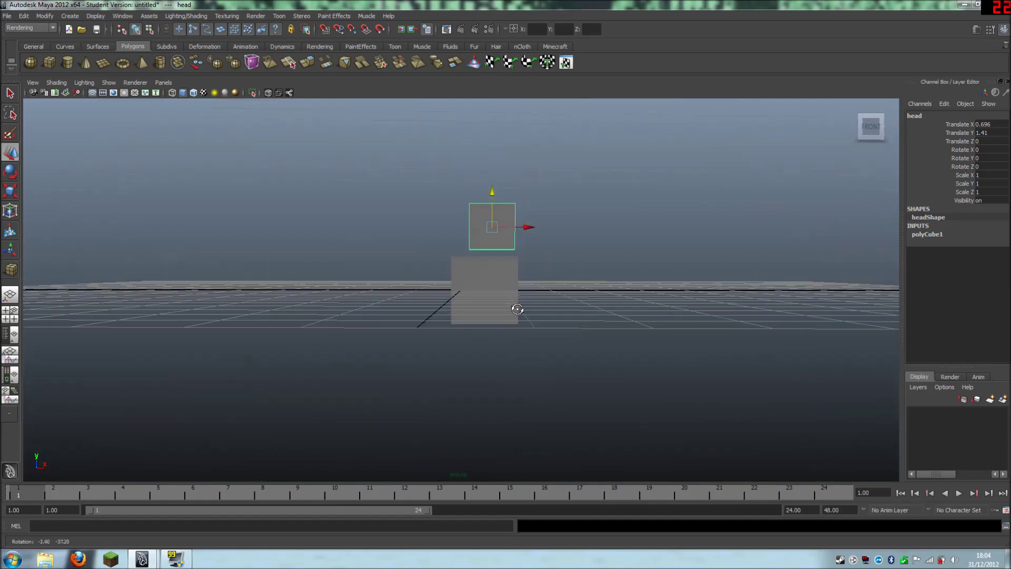
left_click_drag(494, 191, 493, 196)
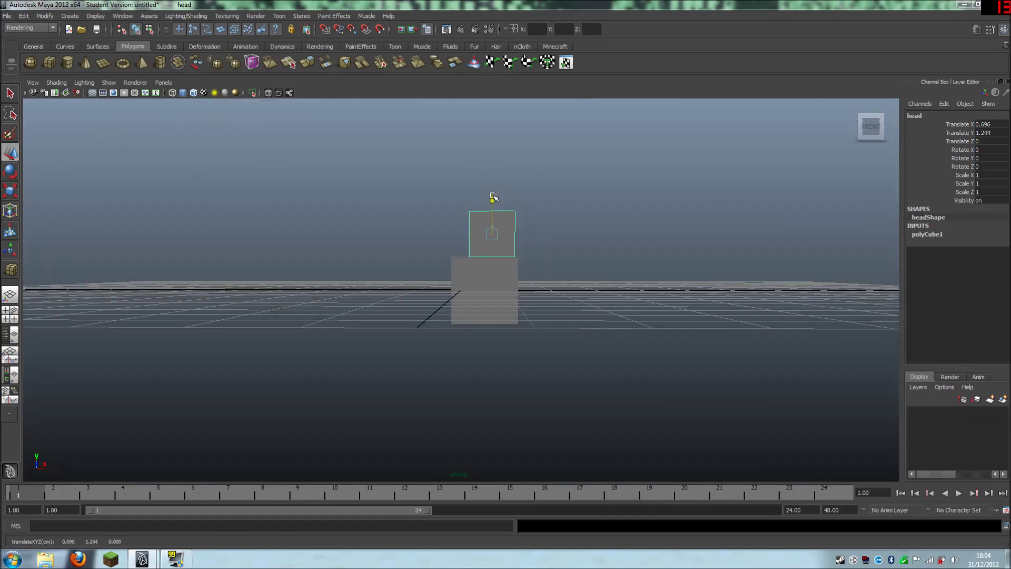
left_click_drag(531, 234, 535, 234)
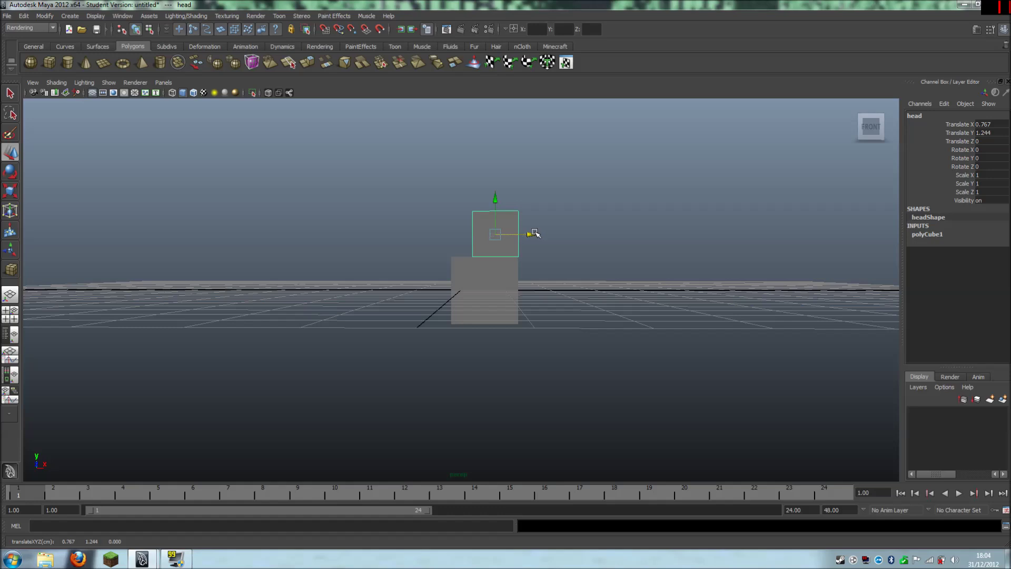
key("space")
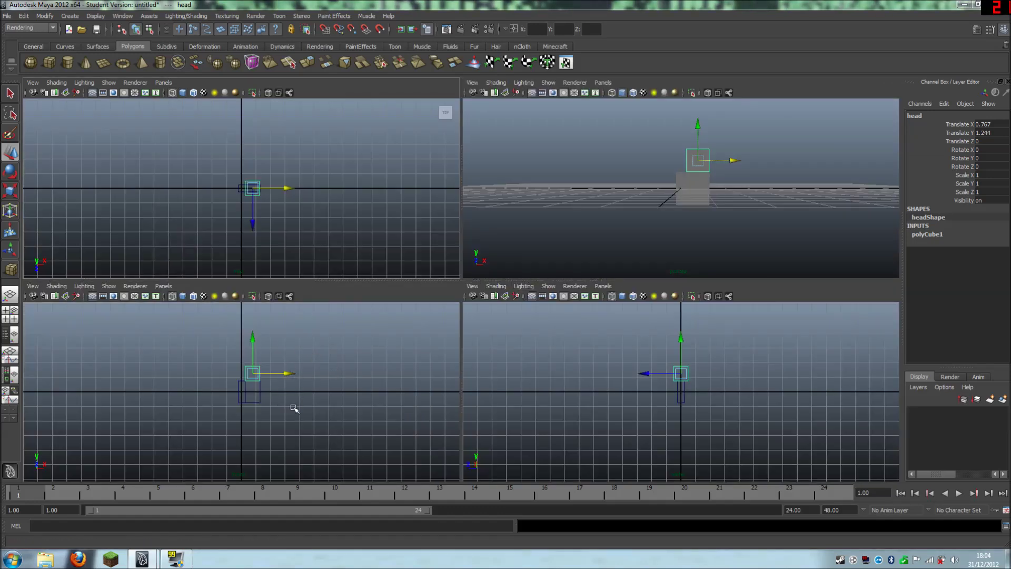
key("space")
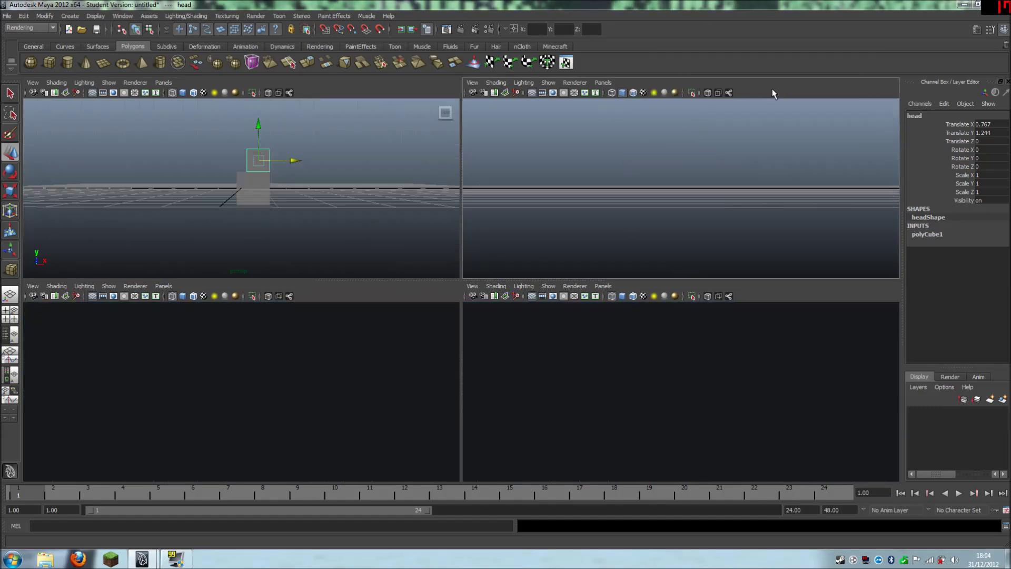
- Set the body's X translation to 0
scroll(594, 298, "up", 3)
left_click_drag(600, 291, 593, 318, "alt")
left_click(486, 288)
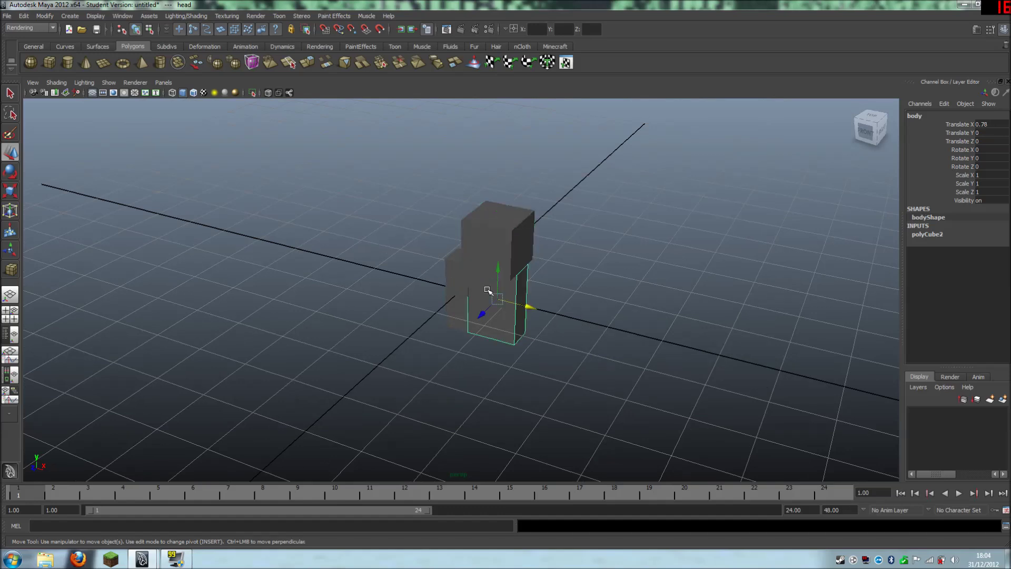
left_click(993, 124)
type("0")
key("Return")
- Set the head's X and Y translations to 0 and clear the selection
left_click(535, 232)
left_click(524, 232)
left_click(1003, 127)
type("0")
key("Return")
left_click(1003, 133)
type("0")
key("Return")
left_click(620, 258)
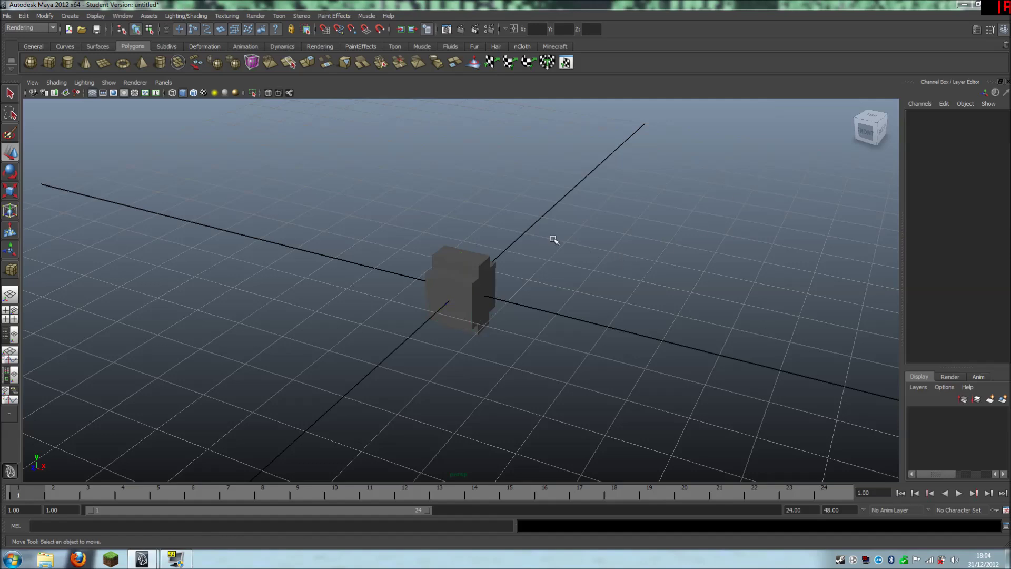
- Display the perspective view in wireframe and select the leg_arm box inside the overlapping shapes
left_click(172, 93)
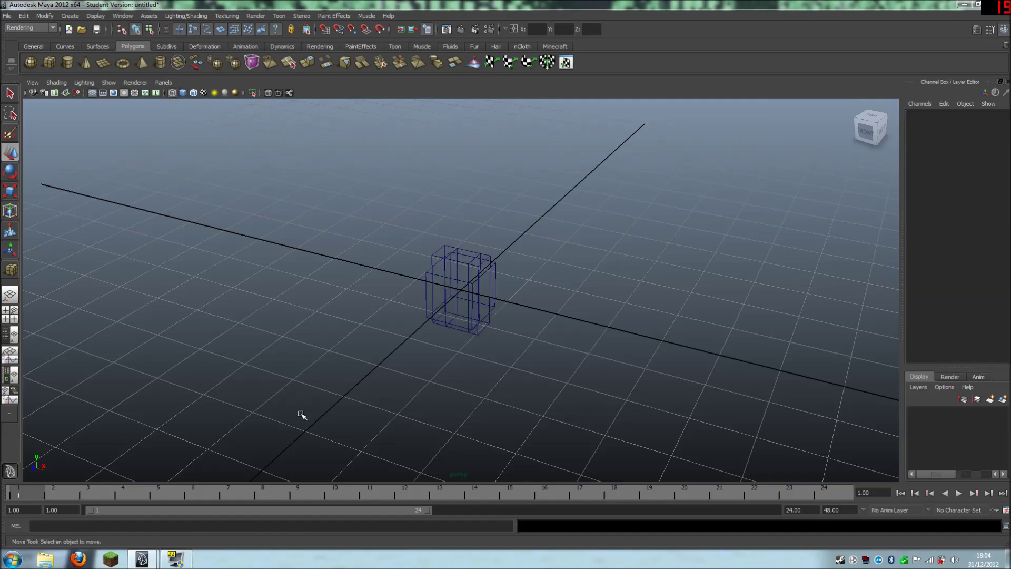
left_click_drag(292, 393, 365, 368, "alt")
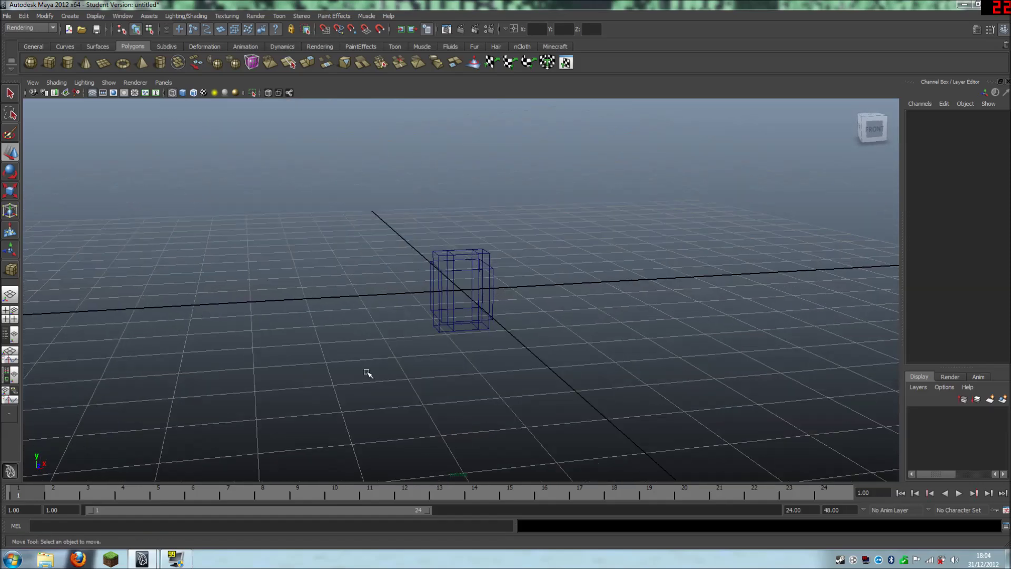
left_click(452, 264)
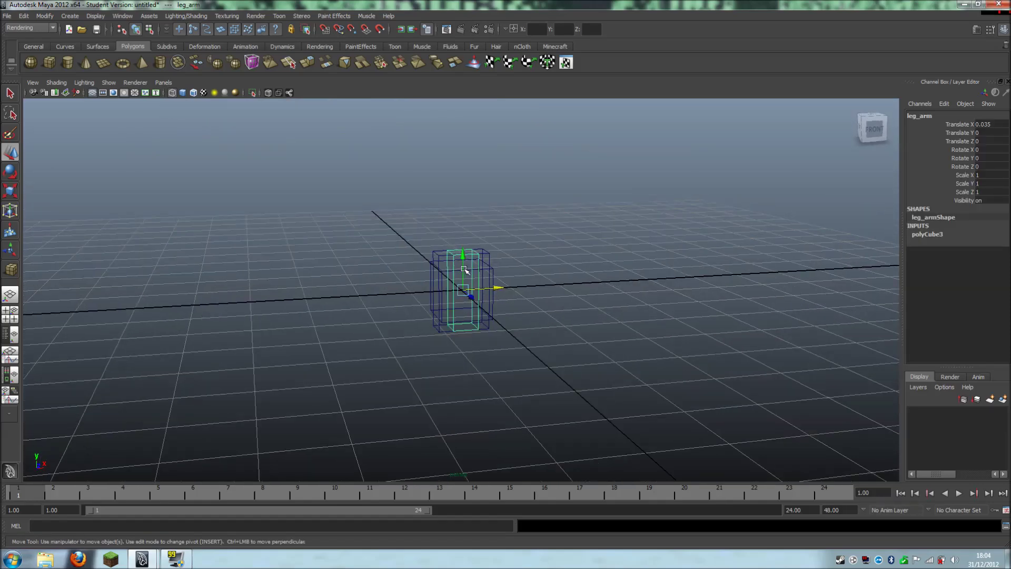
left_click(503, 332)
left_click(490, 262)
left_click(517, 291)
scroll(513, 292, "down", 1)
left_click(483, 287)
left_click(506, 300)
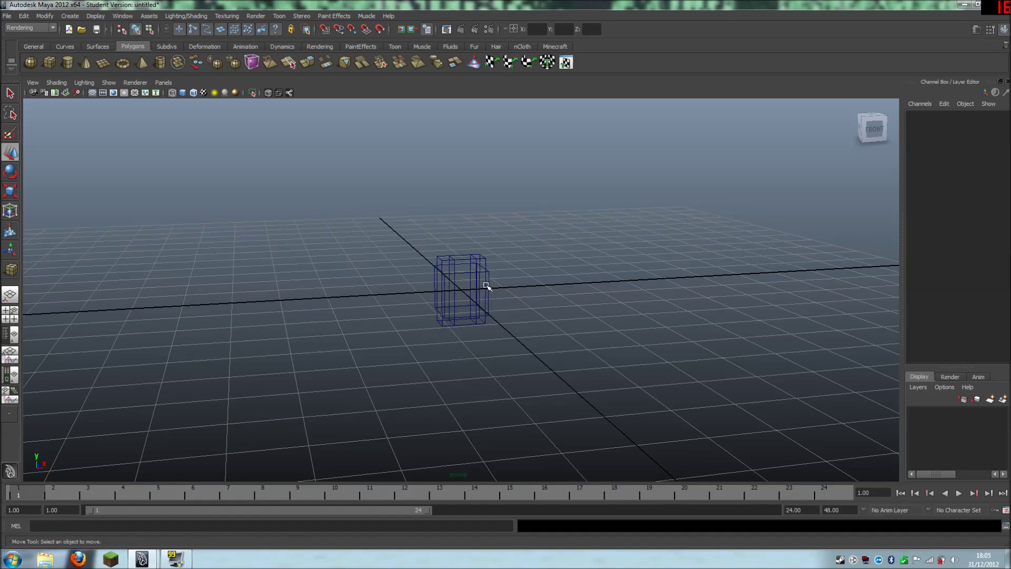
left_click(96, 16)
left_click(283, 203)
- Select the head and snap its pivot to one of its bottom corners
left_click(487, 281)
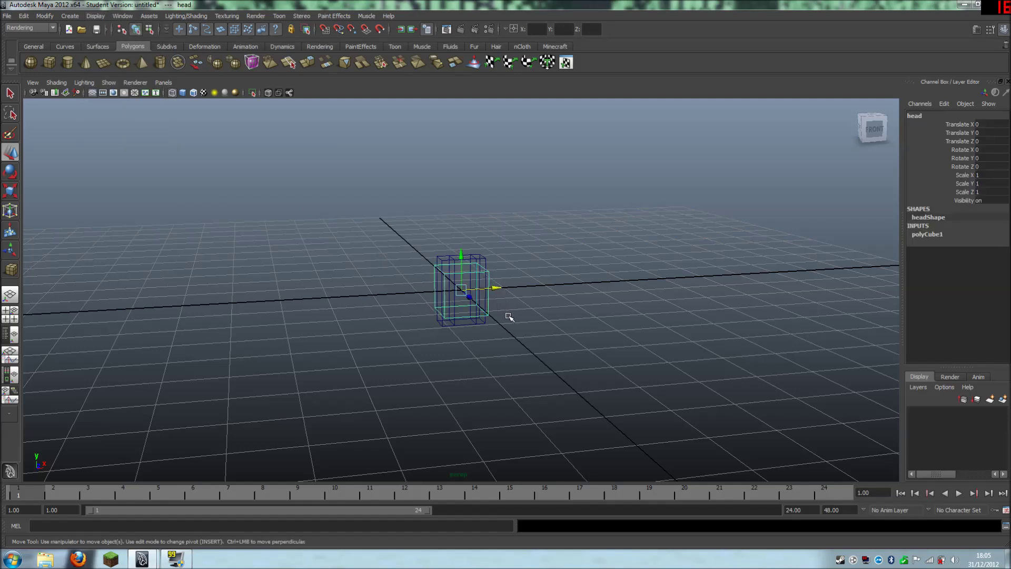
key("Insert")
key("Insert")
key("Insert")
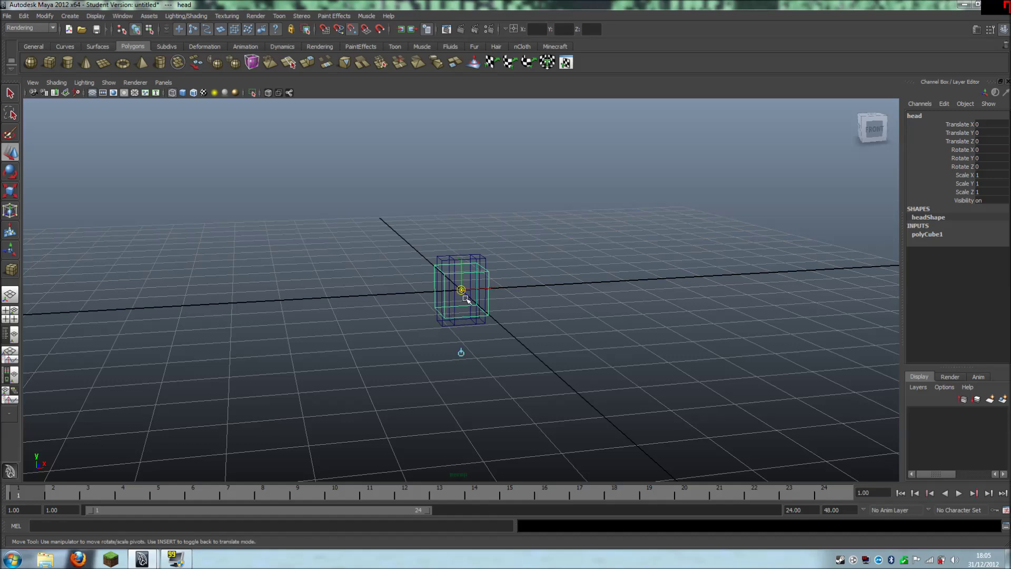
left_click_drag(461, 290, 488, 315)
key("Insert")
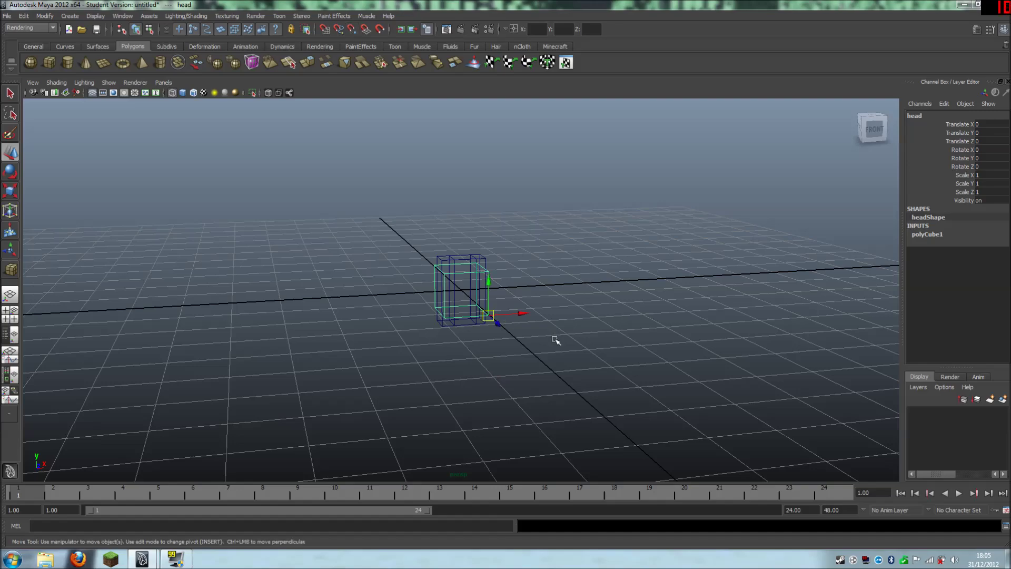
- Snap the head vertically onto the body's top corner, at Y 1.25, and check the fit from several angles
mouse_move(551, 333)
left_mouse_down("alt")
mouse_move(436, 341)
mouse_move(530, 343)
mouse_move(539, 334)
left_mouse_up("alt")
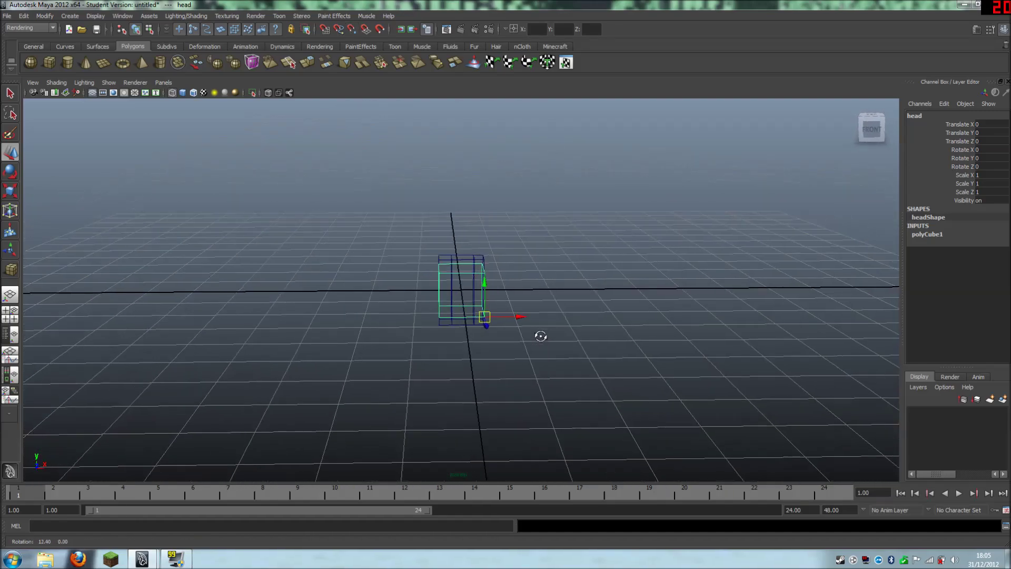
key("v")
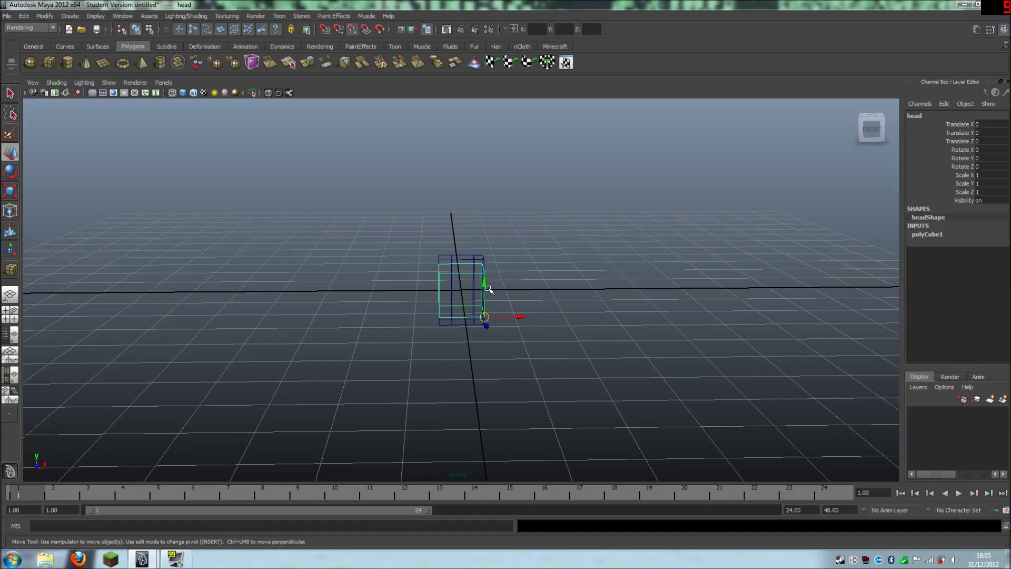
mouse_move(485, 286)
left_mouse_down()
mouse_move(483, 266)
mouse_move(478, 307)
mouse_move(477, 270)
left_mouse_up()
scroll(576, 302, "up", 4)
scroll(576, 301, "up", 3)
left_click_drag(587, 302, 469, 293, "alt")
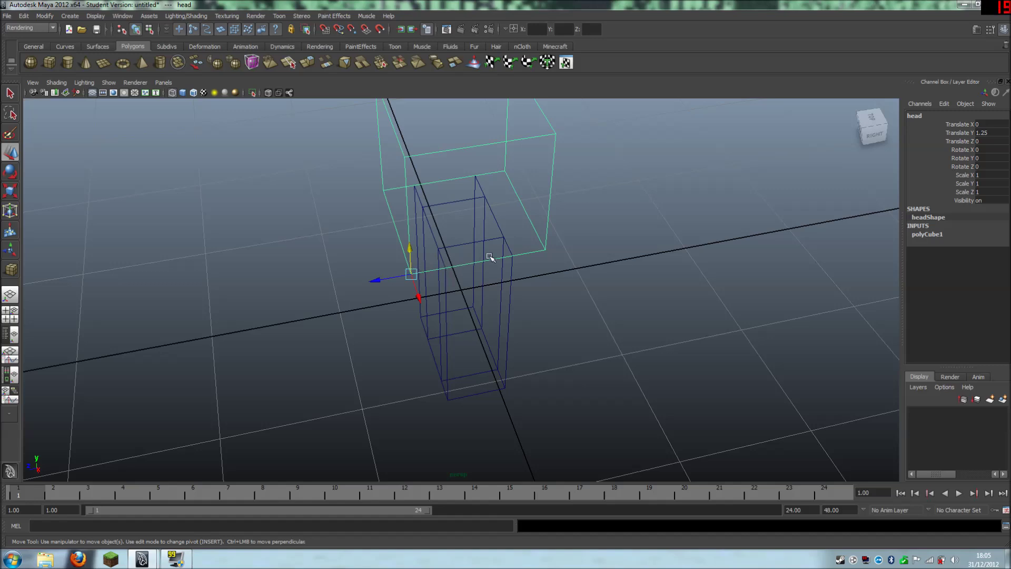
- Snap the leg_arm box's pivot to its top corner and place the box against the body's side at X 0.75
left_click_drag(411, 338, 488, 269, "alt")
left_click(504, 275)
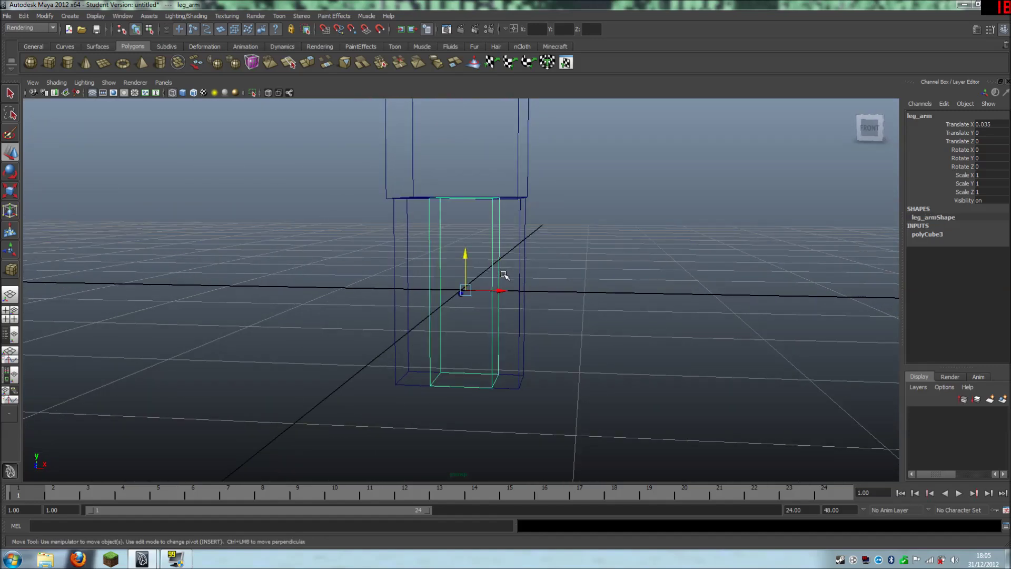
key("Insert")
left_click_drag(465, 290, 501, 205)
key("Insert")
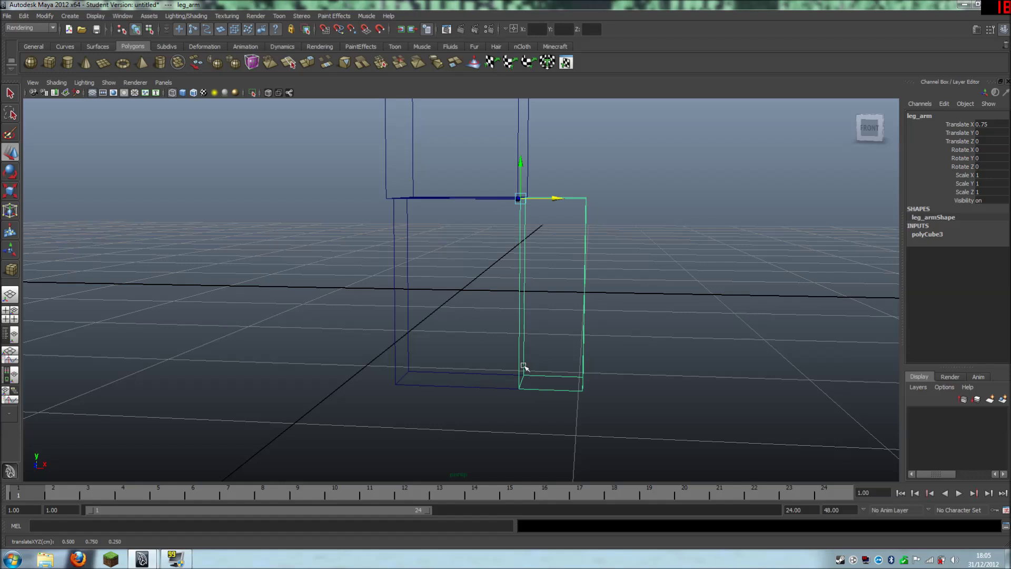
left_click_drag(481, 334, 489, 337, "alt")
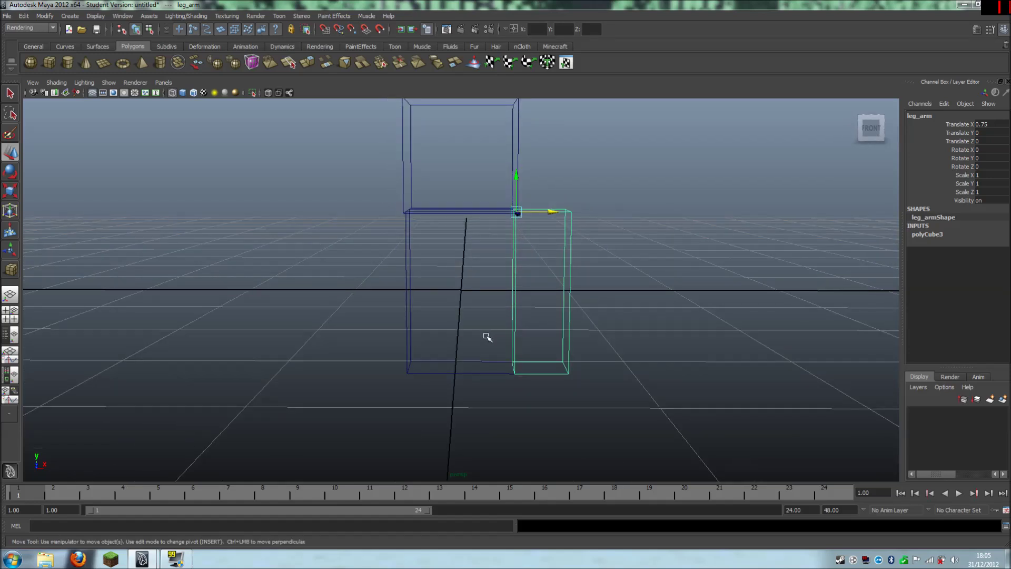
- Duplicate the arm and snap the copy's pivot to its outer top corner
key("ctrl+d")
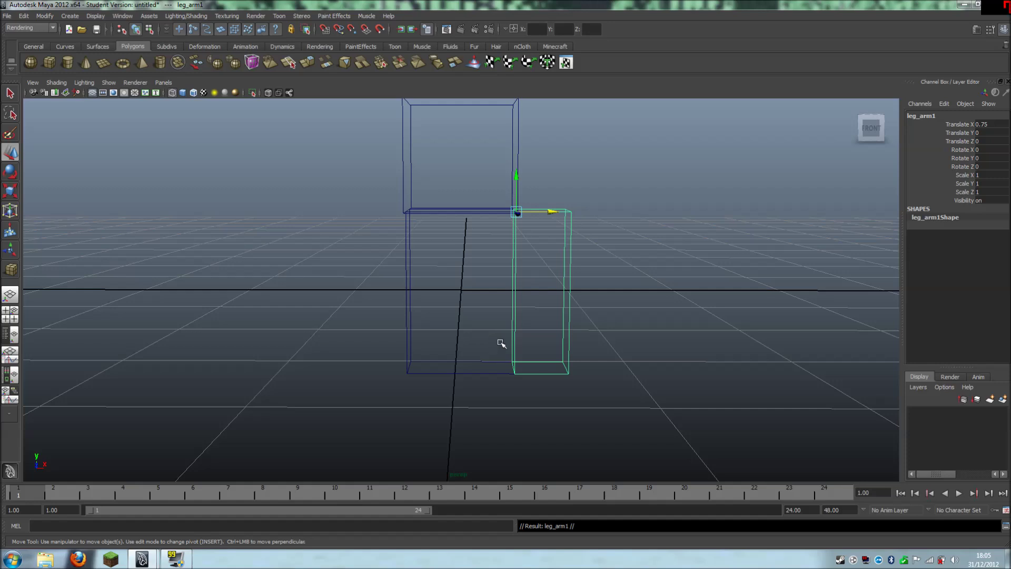
key("Insert")
key("v")
key("Insert")
key("Insert")
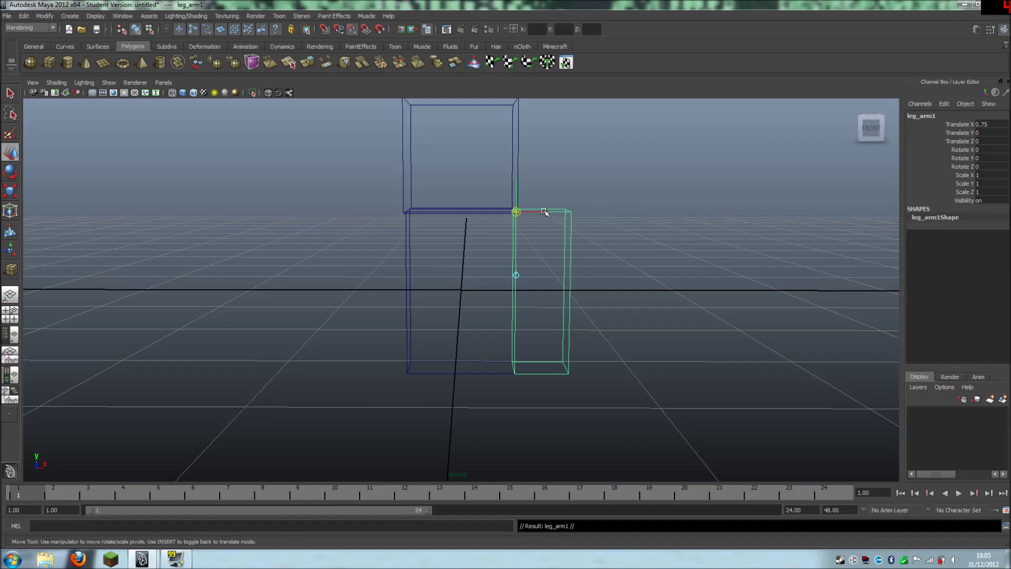
left_click_drag(532, 212, 559, 214)
key("Insert")
- Snap the duplicated arm to the opposite side of the body at X -0.75
key("v")
left_click_drag(605, 212, 401, 212)
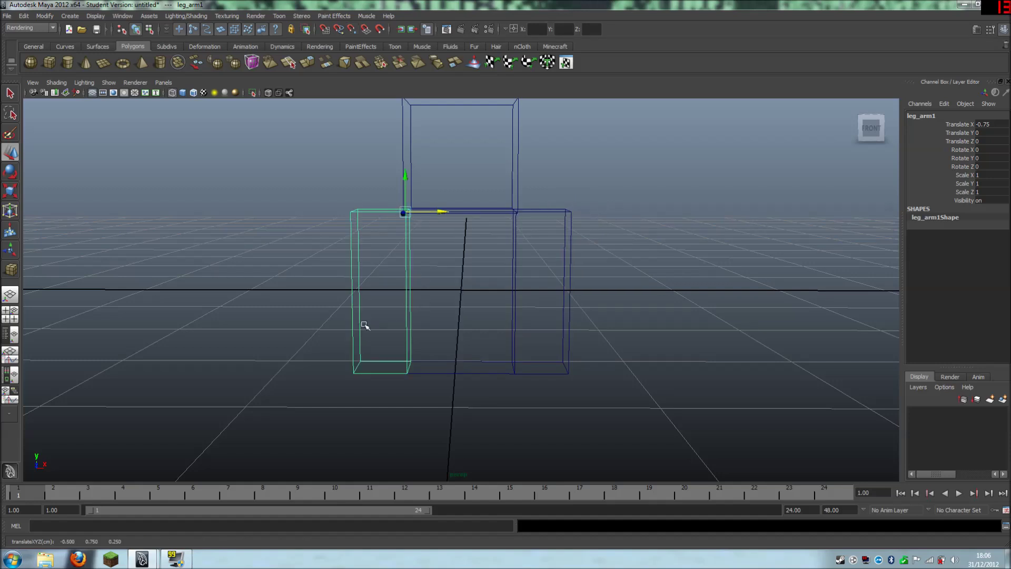
scroll(361, 326, "down", 3)
- Duplicate the arm as a leg snapped beneath the body at X 0.25, Y -1.5, and add a second leg copy at X -0.25
key("ctrl+d")
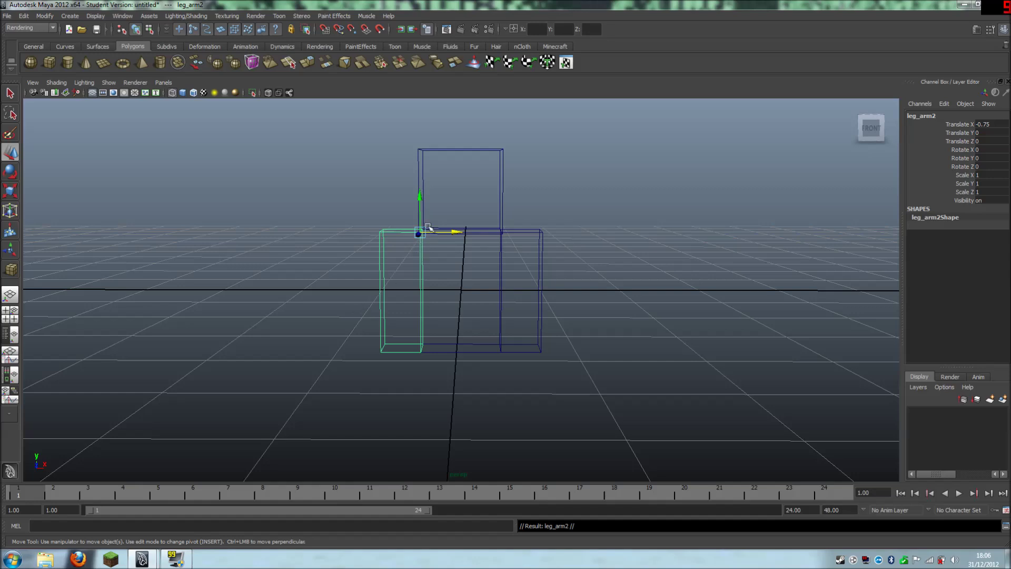
left_click_drag(420, 197, 499, 350)
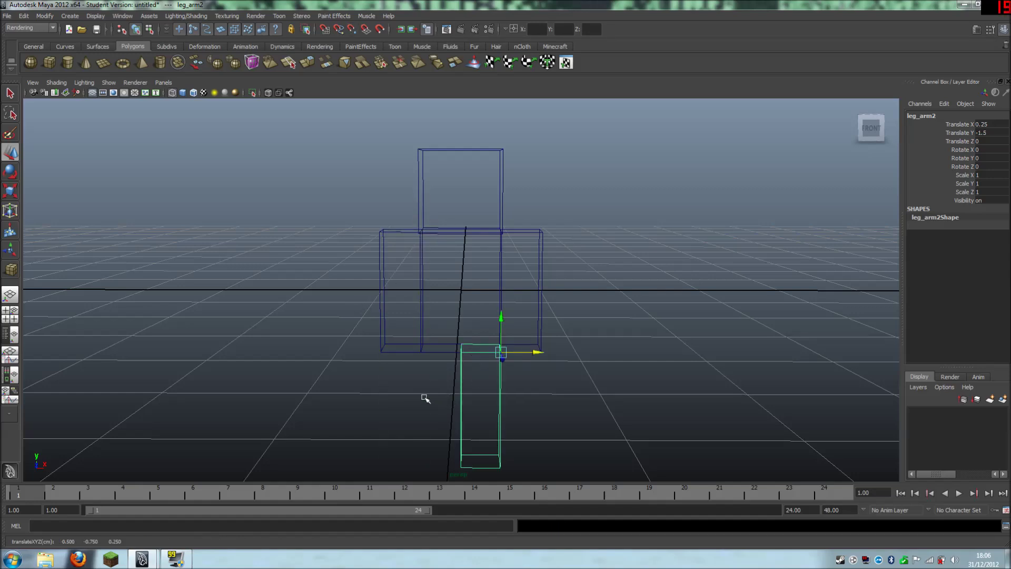
key("ctrl+d")
left_click_drag(506, 353, 456, 352)
left_click(598, 379)
scroll(598, 379, "down", 5)
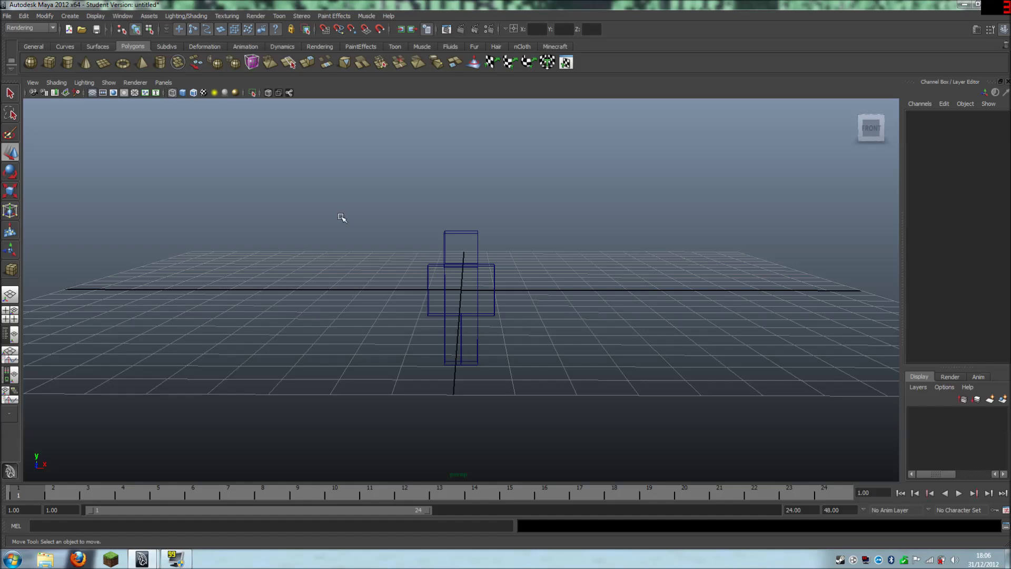
- Switch to shaded display and raise all character parts together until the feet stand on the grid, with the legs at about Y 0.76
key("5")
scroll(389, 275, "down", 2)
mouse_move(415, 292)
left_mouse_down("alt")
mouse_move(424, 291)
mouse_move(329, 334)
mouse_move(418, 326)
mouse_move(444, 307)
mouse_move(401, 295)
mouse_move(408, 290)
left_mouse_up("alt")
left_click_drag(396, 238, 516, 358)
left_click_drag(461, 279, 458, 218)
scroll(512, 330, "up", 5)
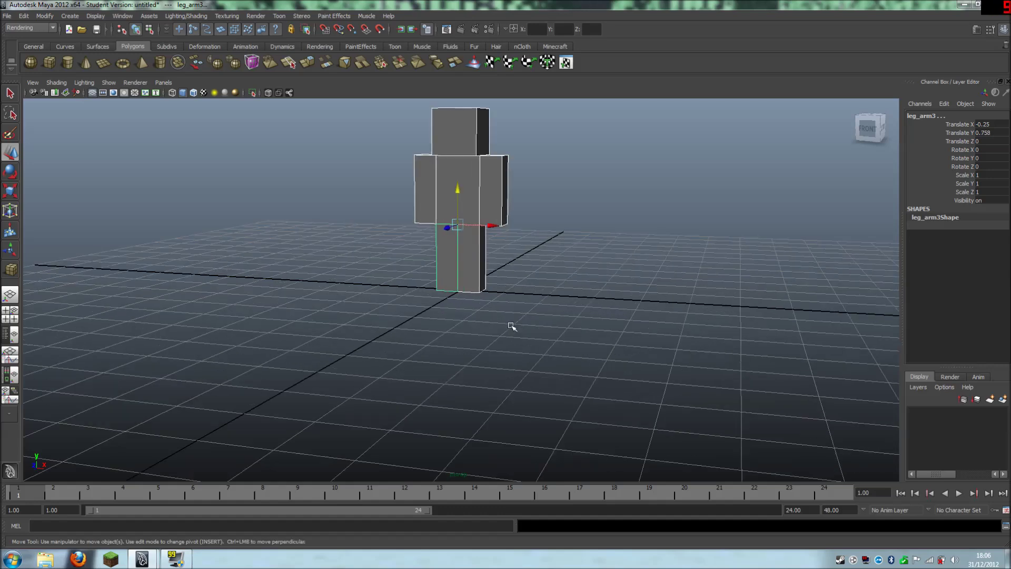
scroll(511, 326, "down", 6)
left_click(565, 307)
- Inspect the assembled character from the front and at an angle in the perspective view
middle_click_drag(496, 227, 503, 284, "alt")
scroll(505, 347, "up", 4)
left_click_drag(502, 284, 553, 293, "alt")
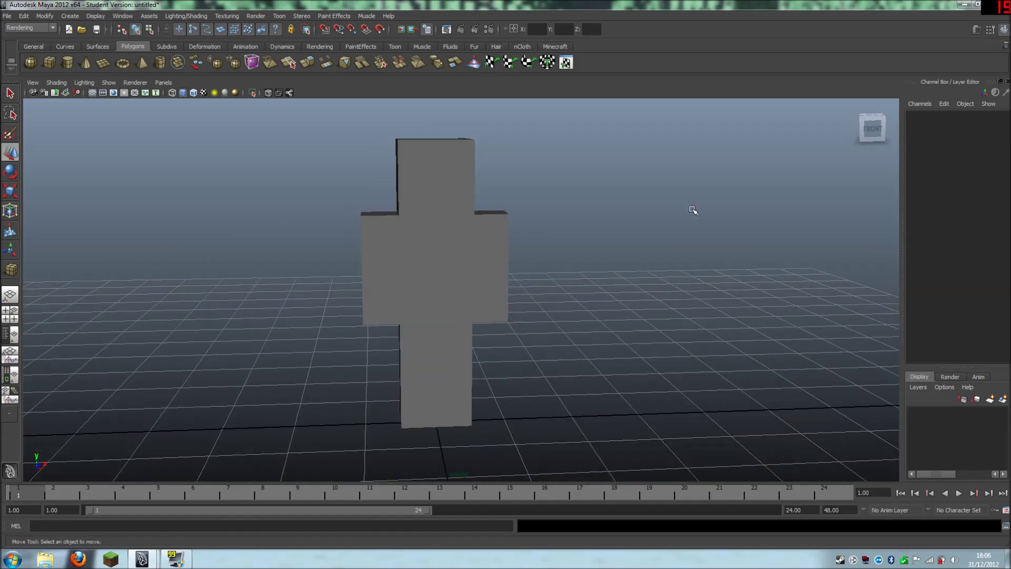
left_click(870, 130)
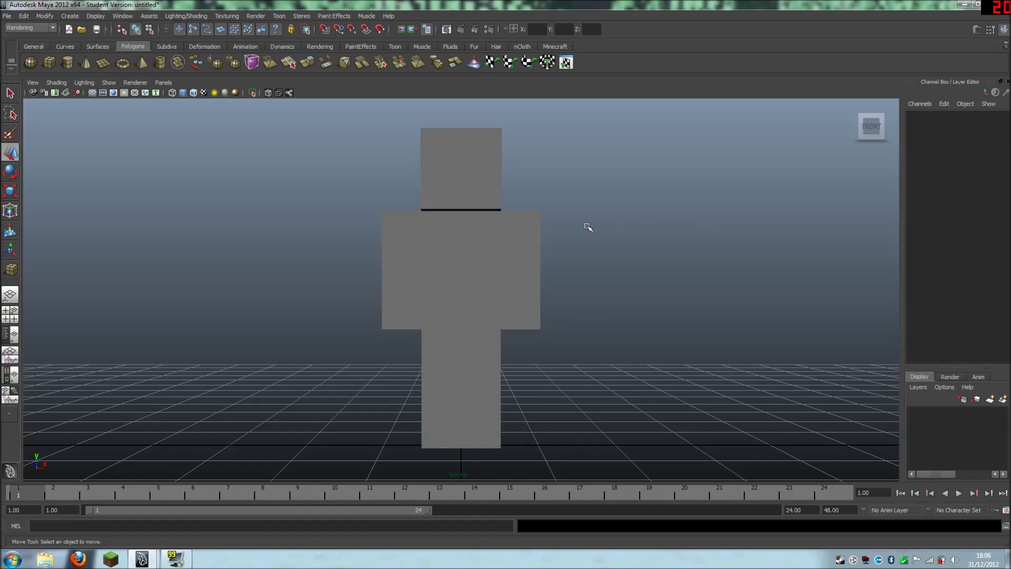
left_click_drag(343, 291, 463, 330, "alt")
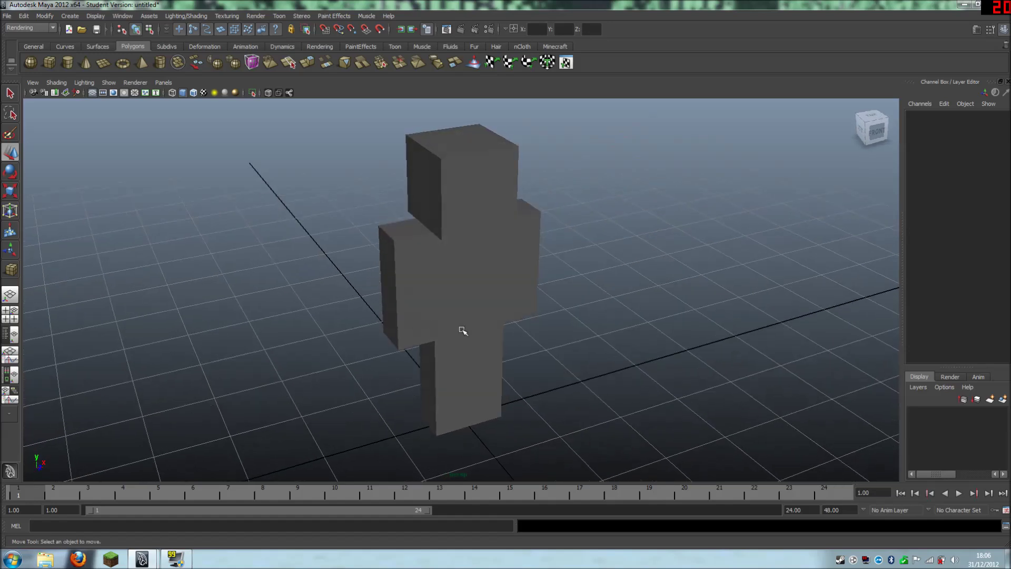
scroll(462, 331, "down", 5)
left_click_drag(591, 313, 531, 312, "alt")
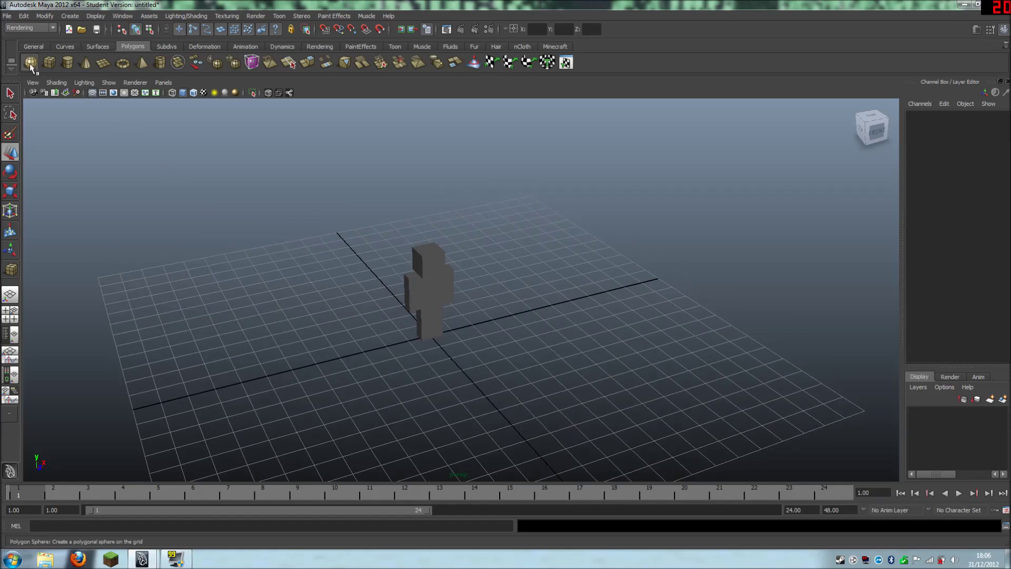
- Create a polygon sphere and move it in front of the character to about Z 4.13
left_click(30, 63)
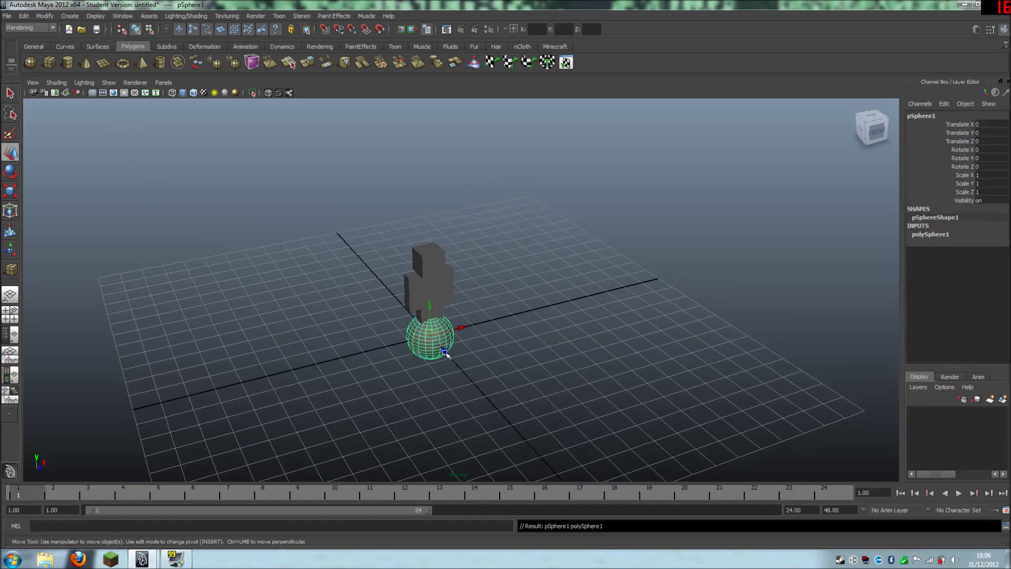
left_click_drag(445, 353, 508, 389)
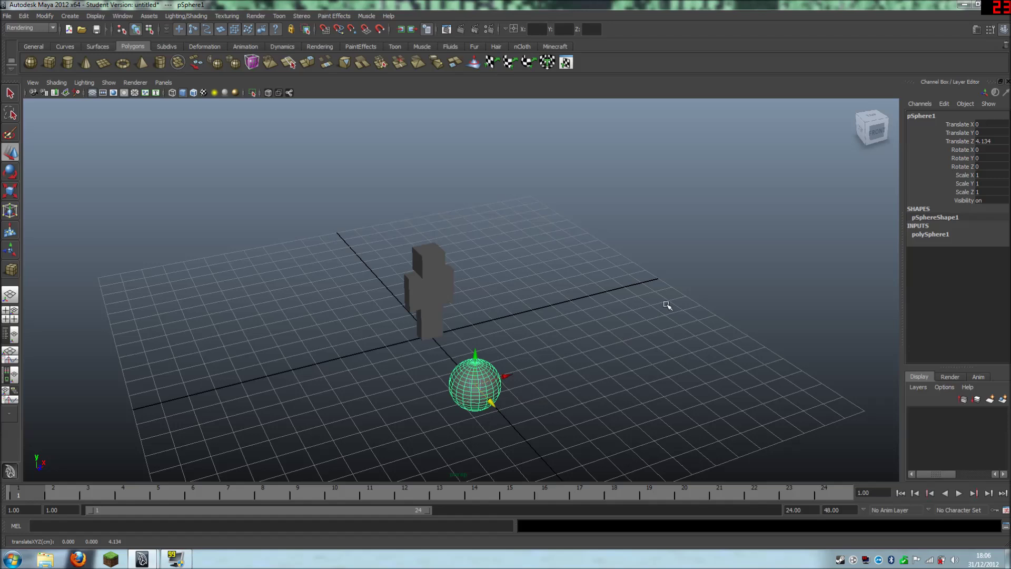
left_click(548, 400)
- Examine the sphere's surface and outline up close and from farther away
scroll(559, 423, "up", 3)
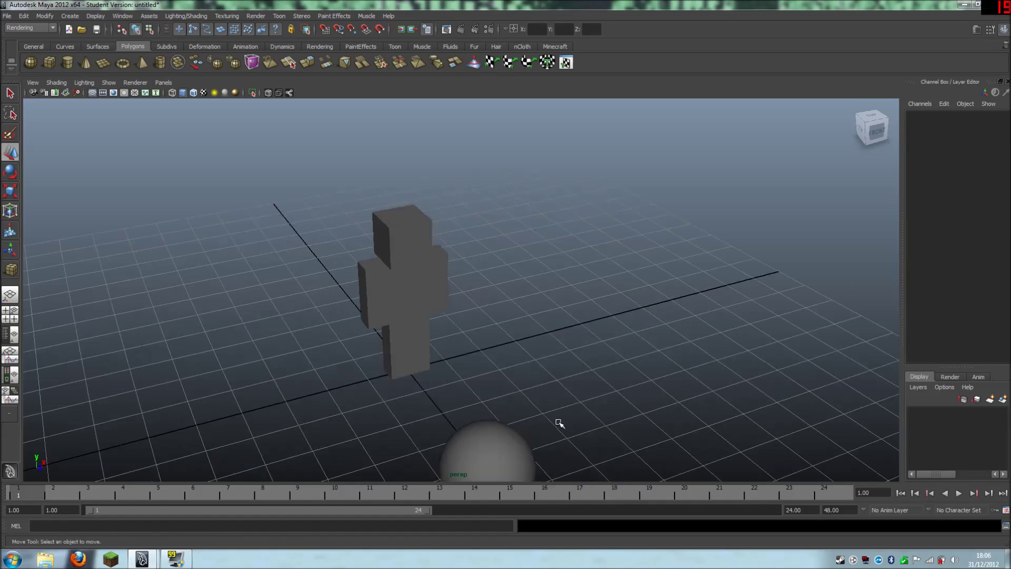
scroll(551, 423, "up", 1)
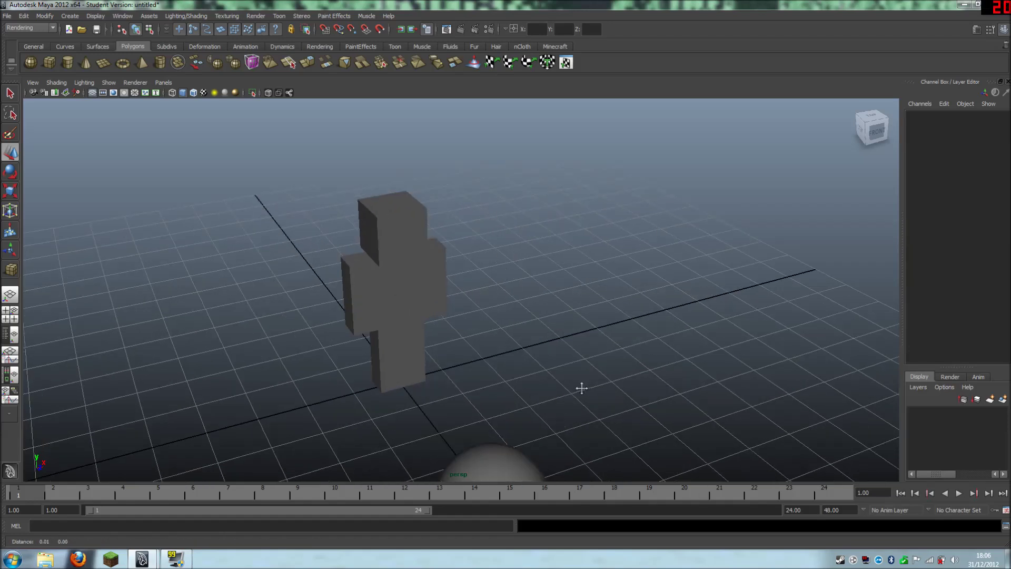
middle_click_drag(579, 388, 519, 207, "alt")
scroll(531, 256, "up", 3)
scroll(531, 256, "up", 2)
scroll(495, 314, "up", 3)
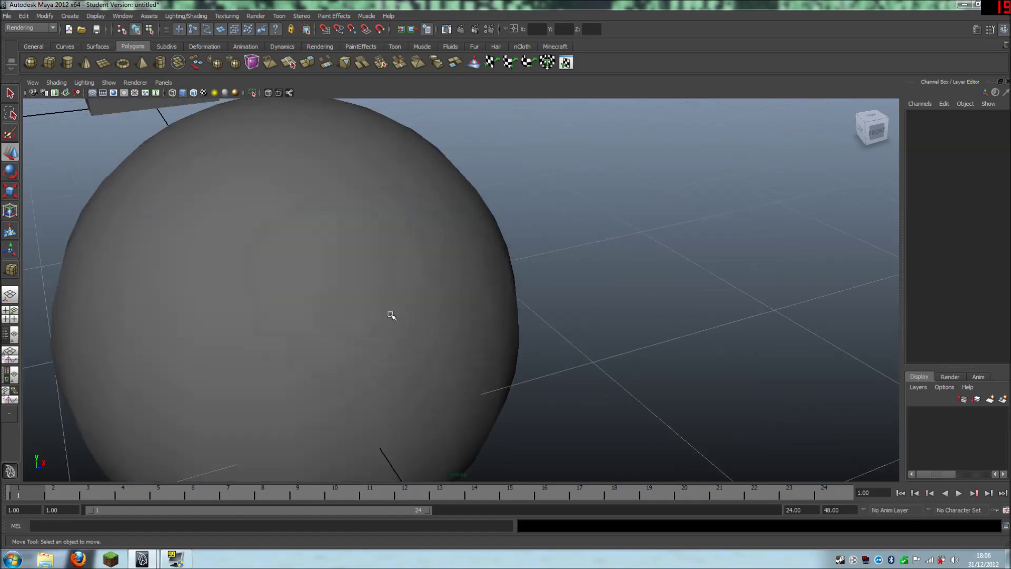
scroll(326, 343, "down", 5)
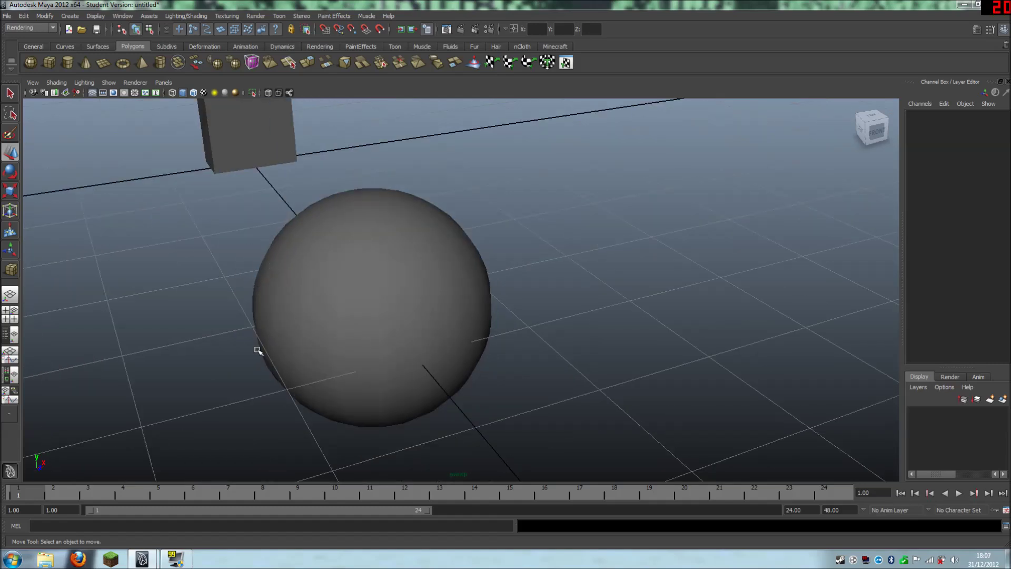
scroll(462, 349, "down", 5)
- Set the sphere's Subdivisions Axis and Subdivisions Height to 3
left_click(430, 307)
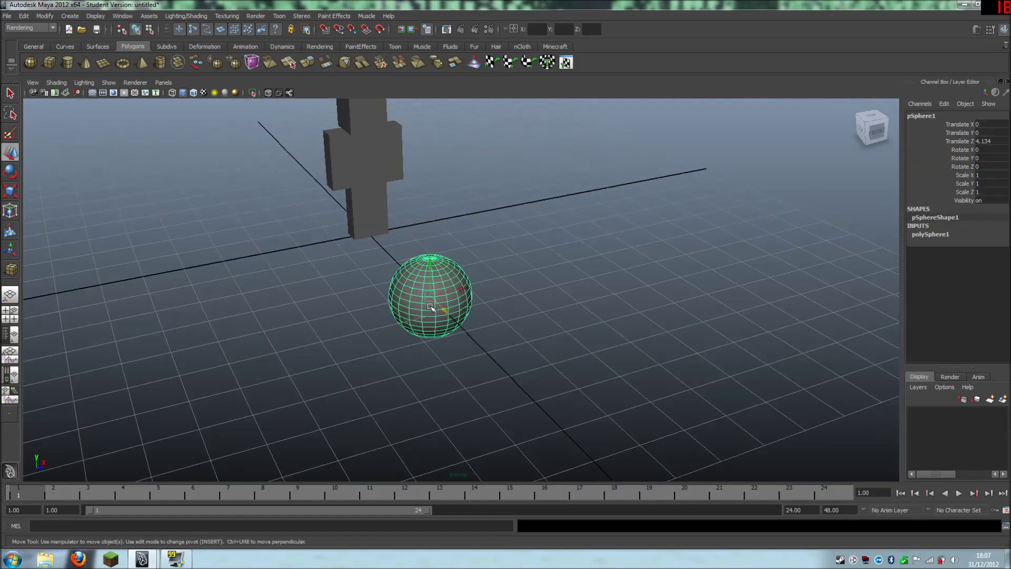
left_click(930, 233)
left_click(980, 251)
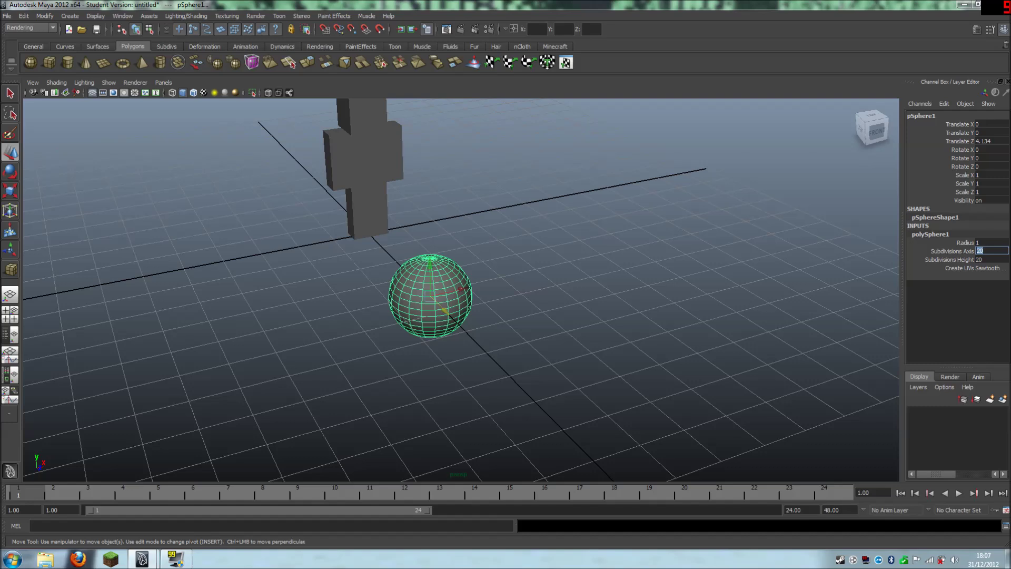
type("3")
key("Return")
left_click(990, 259)
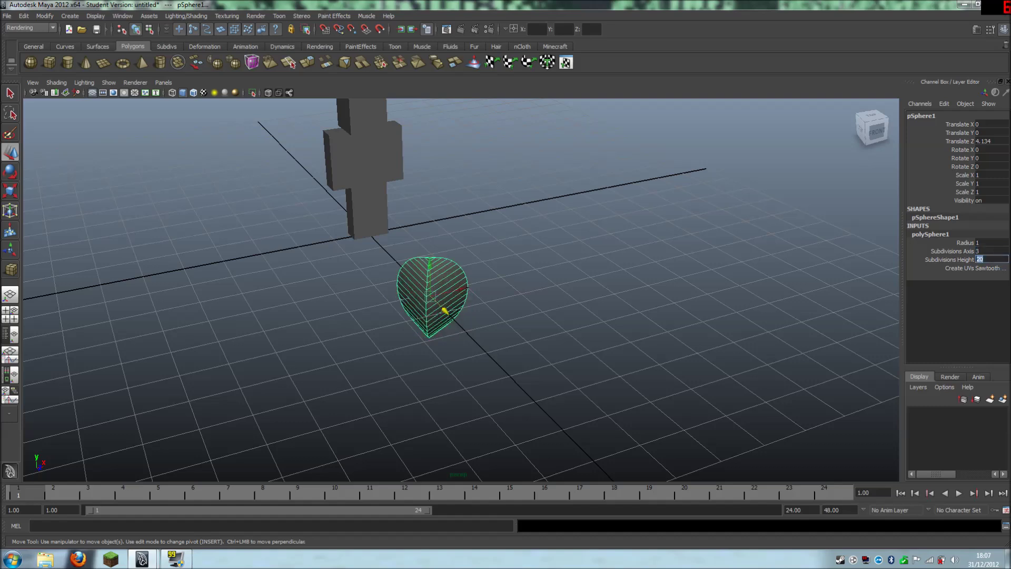
type("3")
key("Return")
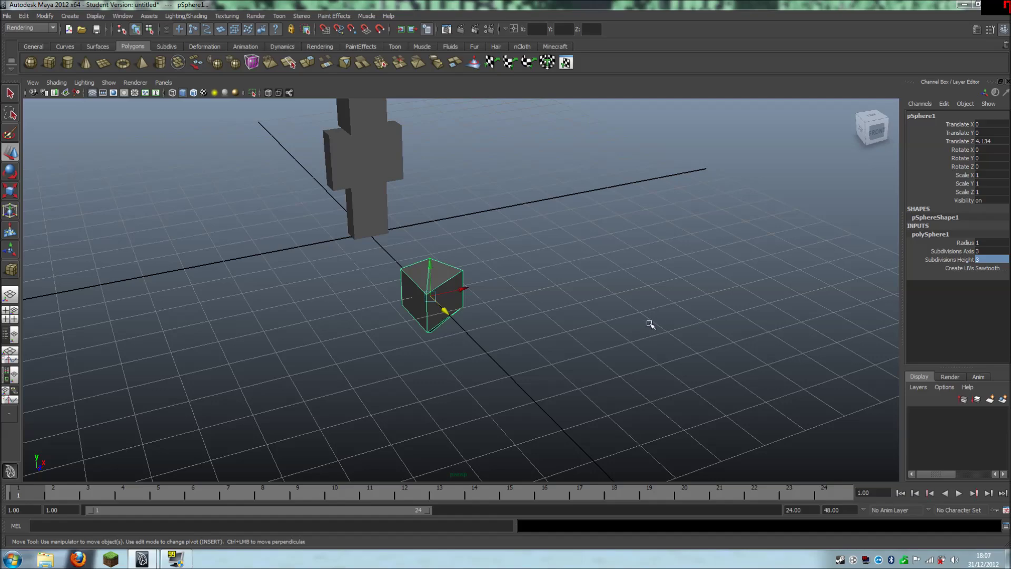
left_click(616, 330)
mouse_move(608, 327)
left_mouse_down("alt")
mouse_move(550, 325)
mouse_move(548, 303)
mouse_move(654, 279)
mouse_move(668, 295)
mouse_move(587, 363)
mouse_move(563, 323)
mouse_move(592, 285)
mouse_move(621, 287)
mouse_move(634, 314)
mouse_move(591, 339)
mouse_move(681, 332)
mouse_move(677, 354)
mouse_move(606, 325)
left_mouse_up("alt")
- Set the sphere's Subdivisions Axis and Subdivisions Height to 100
left_click(426, 306)
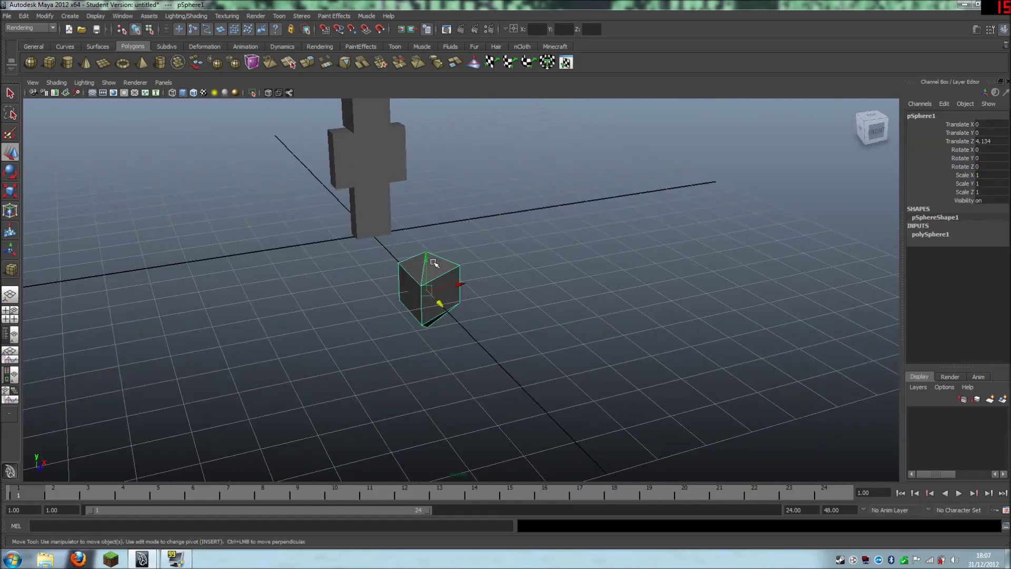
scroll(445, 296, "up", 4)
scroll(367, 276, "up", 1)
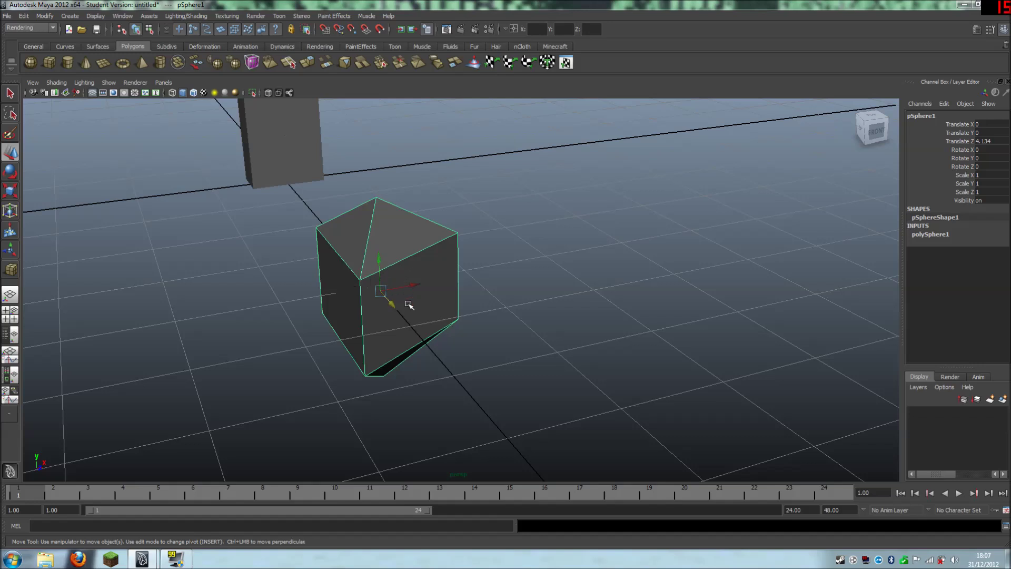
left_click(936, 236)
left_click(984, 251)
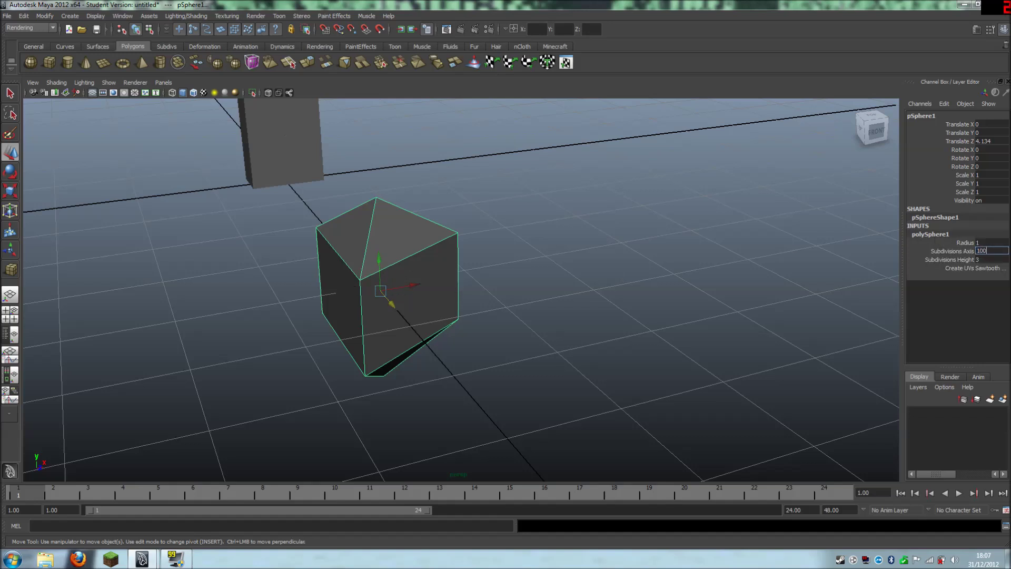
key("Return")
left_click(997, 259)
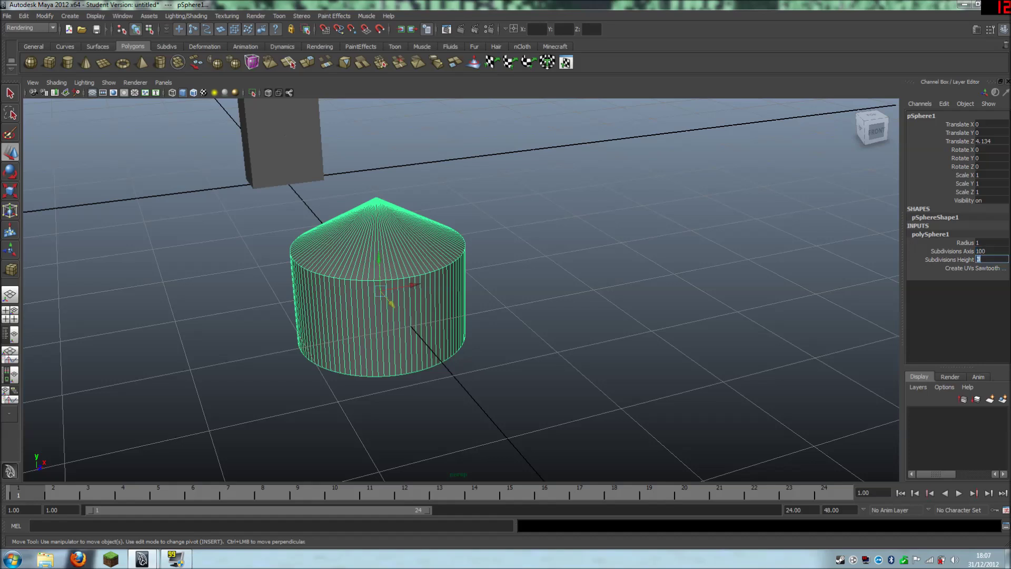
type("100")
key("Return")
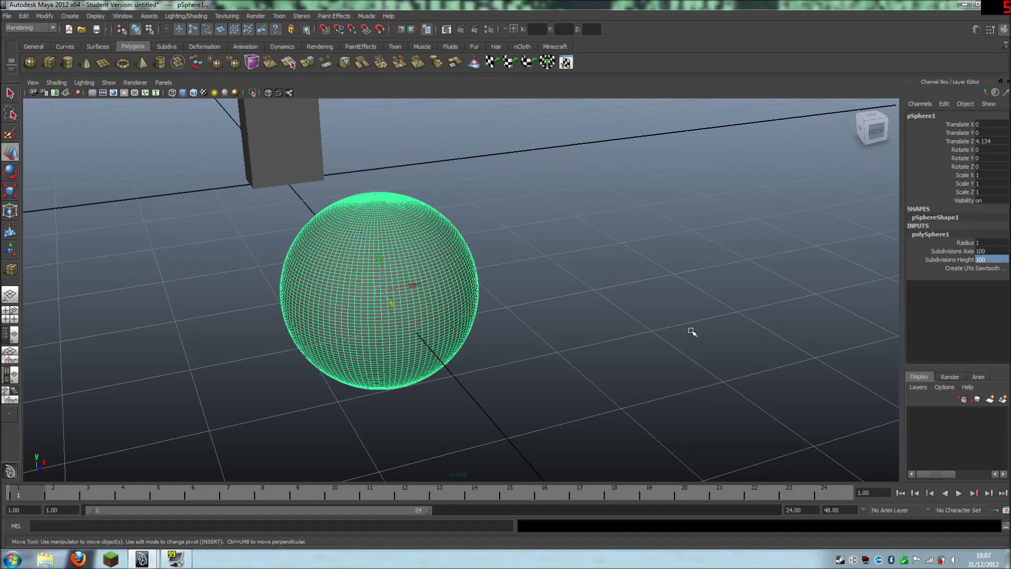
- Delete the polygon sphere from in front of the character
left_click(623, 327)
mouse_move(581, 305)
left_mouse_down("alt")
mouse_move(543, 298)
mouse_move(557, 284)
mouse_move(578, 296)
mouse_move(573, 310)
left_mouse_up("alt")
scroll(533, 337, "down", 4)
left_click(429, 274)
key("Delete")
left_click_drag(424, 266, 388, 195, "alt")
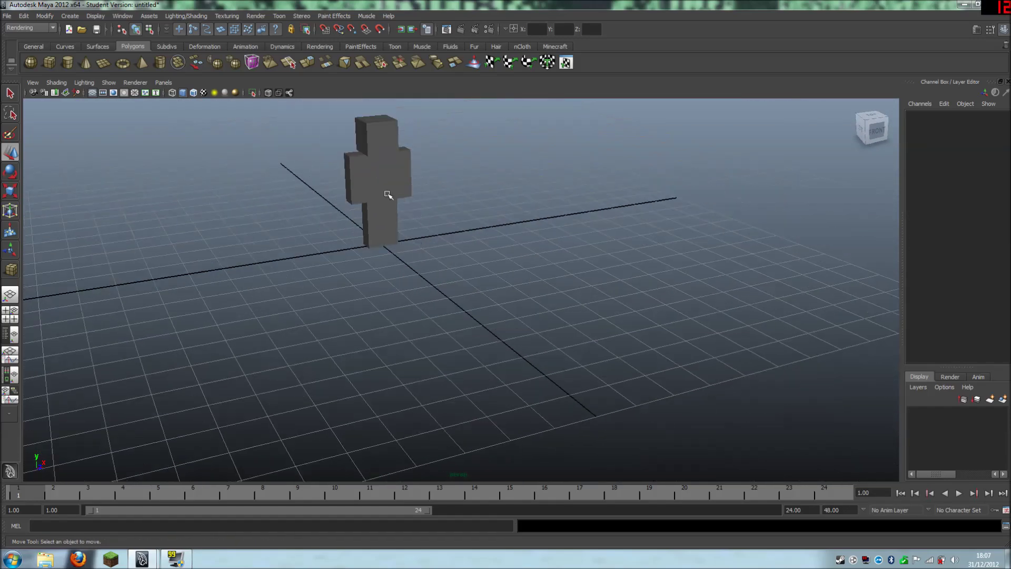
- Select the character's arm on the negative X side and switch to the Polygons menu set
middle_click_drag(407, 172, 434, 295, "alt")
scroll(385, 292, "up", 5)
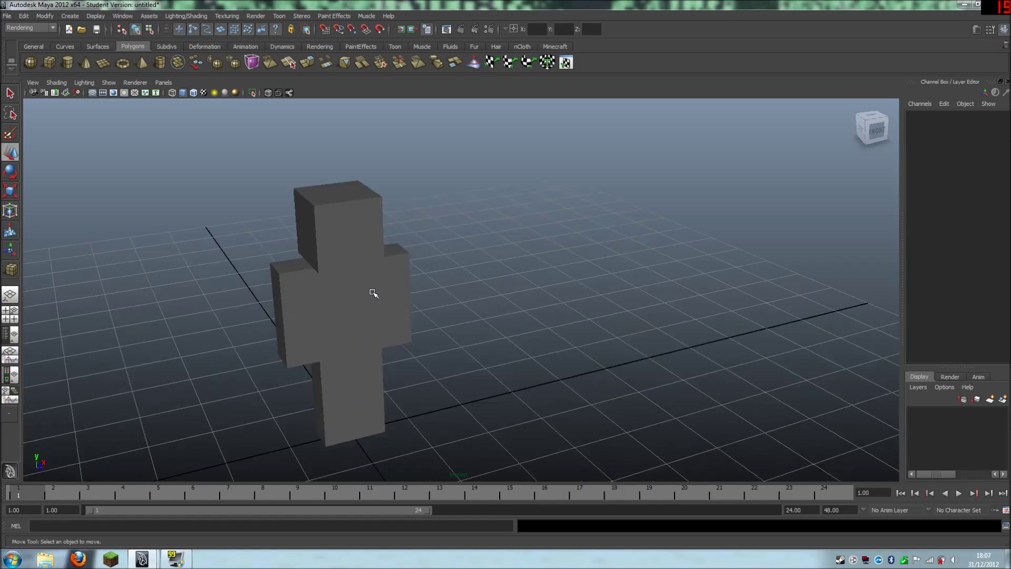
left_click(306, 299)
left_click_drag(307, 330, 278, 315, "alt")
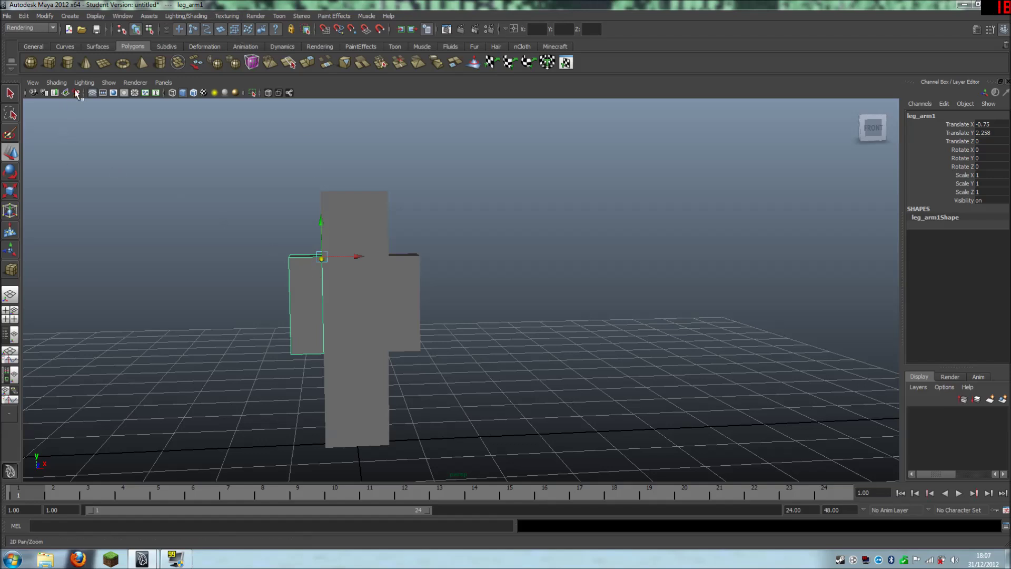
left_click(41, 28)
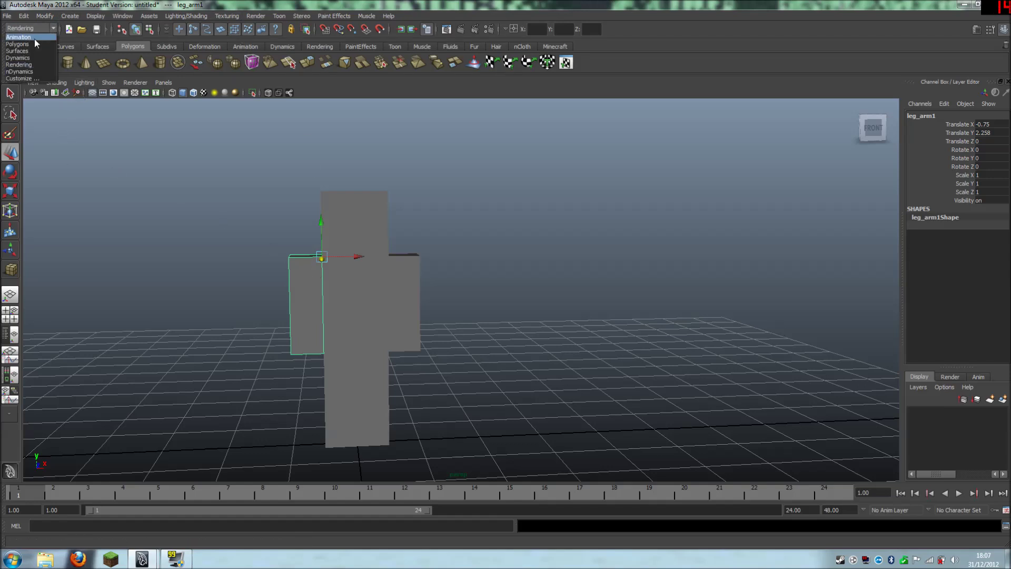
left_click(34, 39)
- Try the Insert Edge Loop Tool by adding a horizontal loop slightly above the middle of the negative X arm
left_click(221, 16)
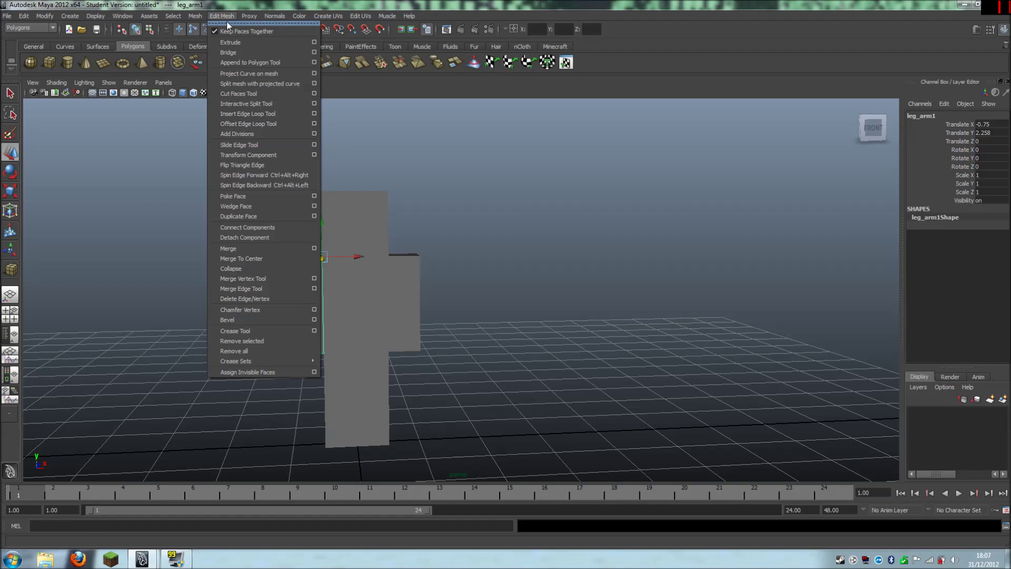
left_click(245, 113)
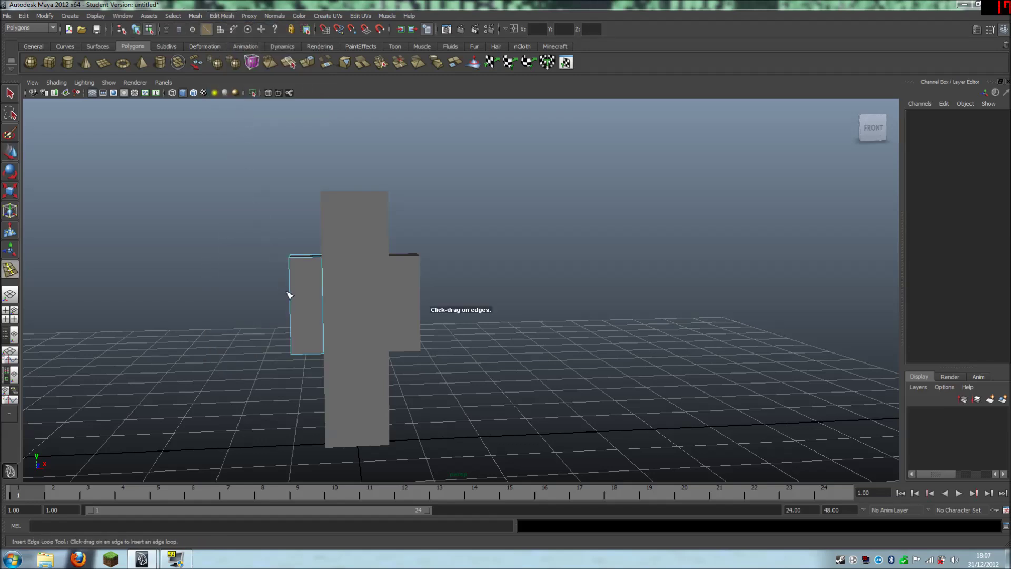
left_click_drag(290, 293, 290, 296)
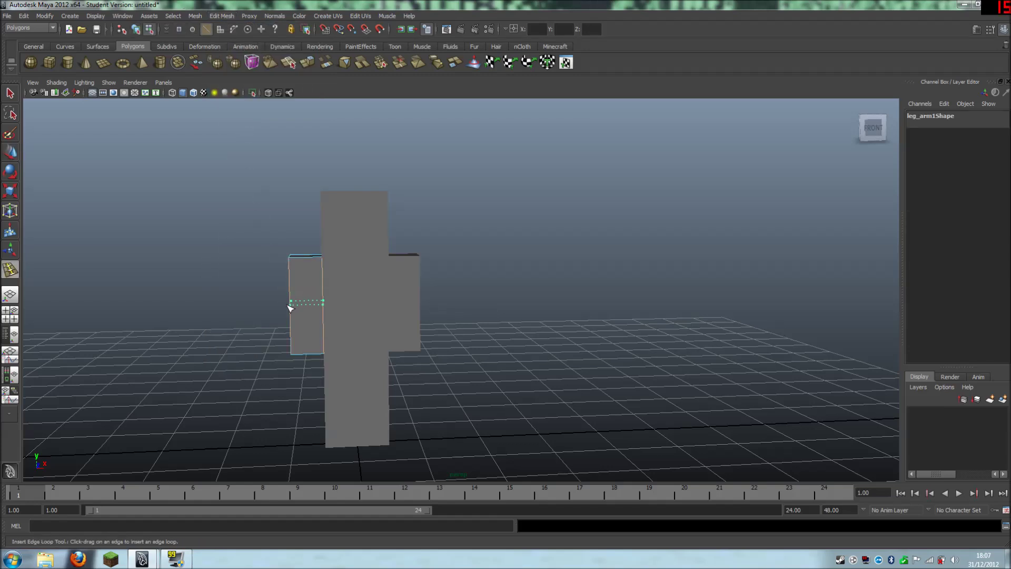
left_click_drag(289, 298, 291, 307)
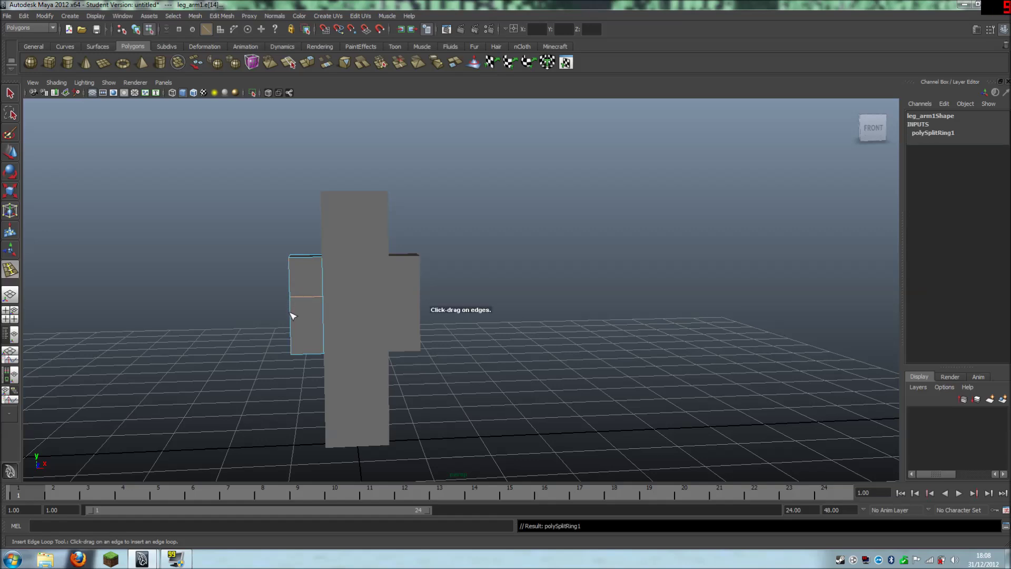
- Undo the arm's edge loop, leave the tool and return the arm to object selection
key("ctrl+z")
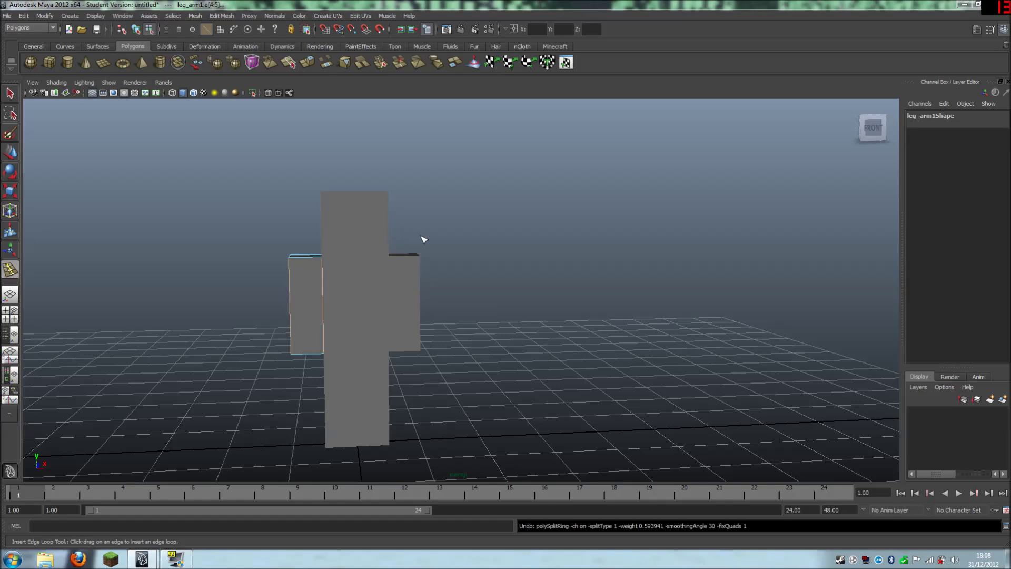
key("q")
left_click(223, 278)
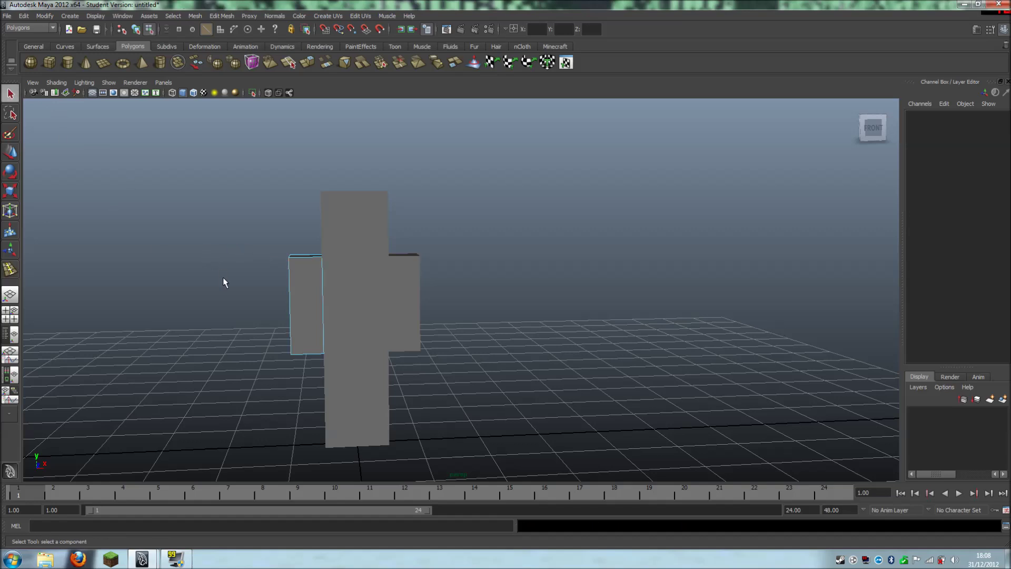
right_click_drag(294, 267, 340, 259)
scroll(264, 271, "down", 5)
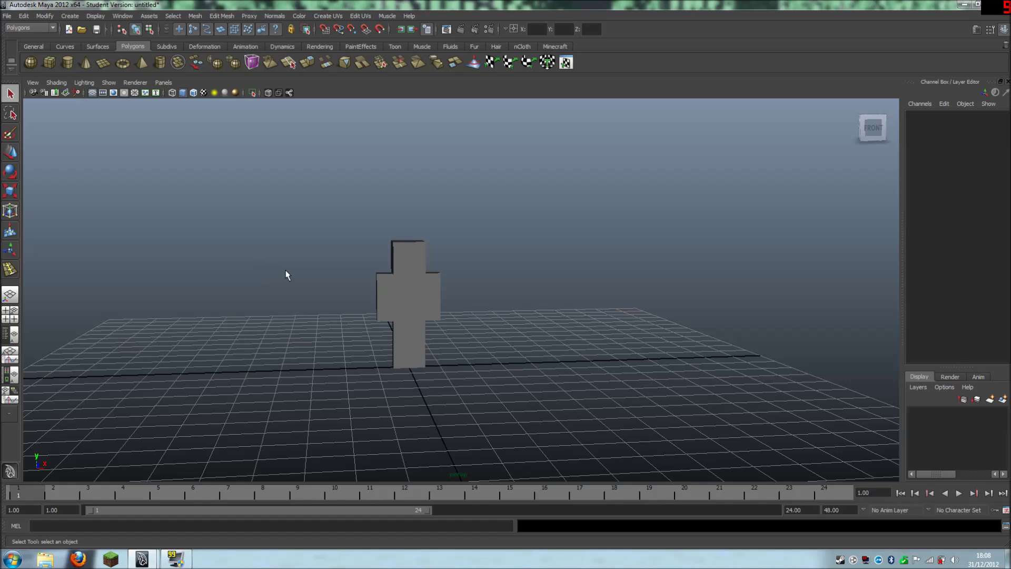
- Examine the whole character in the perspective view from different angles and distances
left_click_drag(301, 271, 342, 260, "alt")
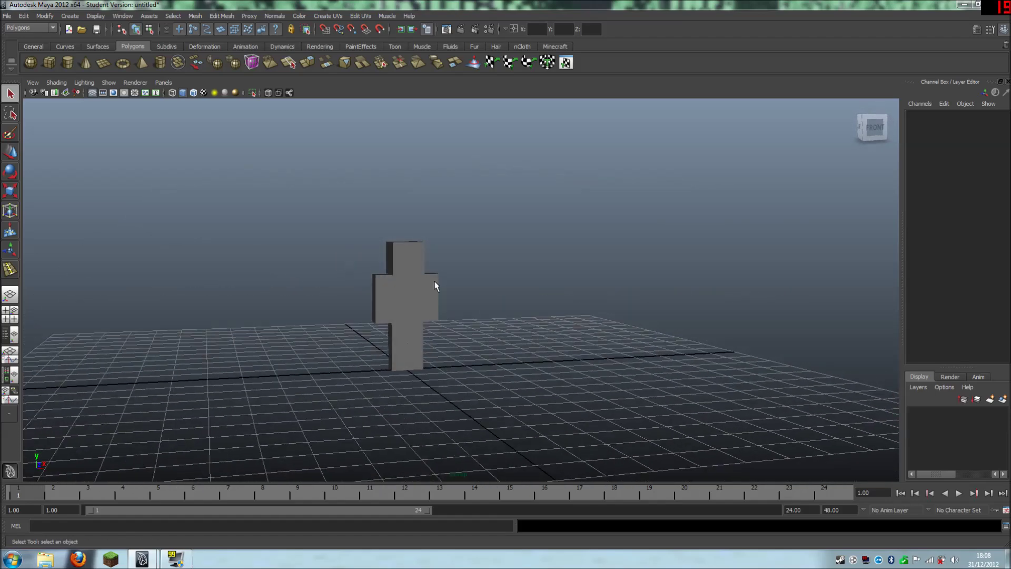
scroll(448, 305, "up", 3)
scroll(468, 335, "down", 5)
scroll(462, 340, "up", 5)
scroll(461, 342, "down", 4)
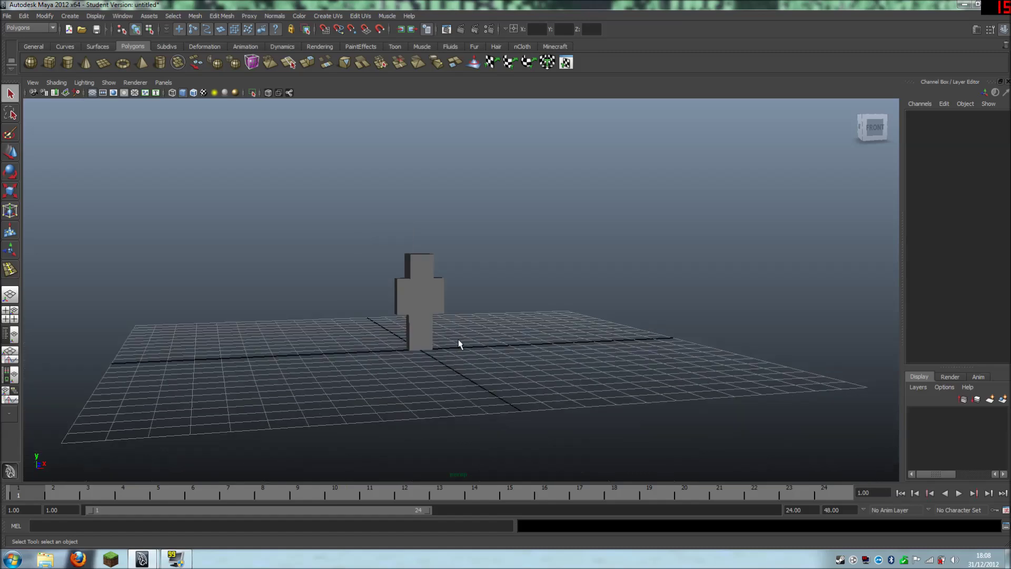
scroll(453, 339, "up", 4)
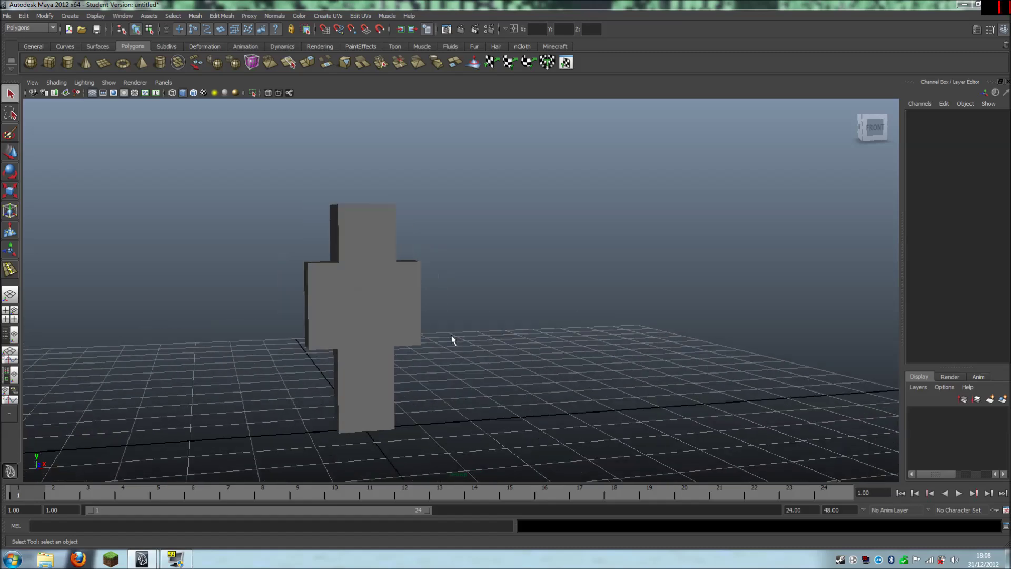
left_click(872, 127)
left_click_drag(872, 126, 871, 132)
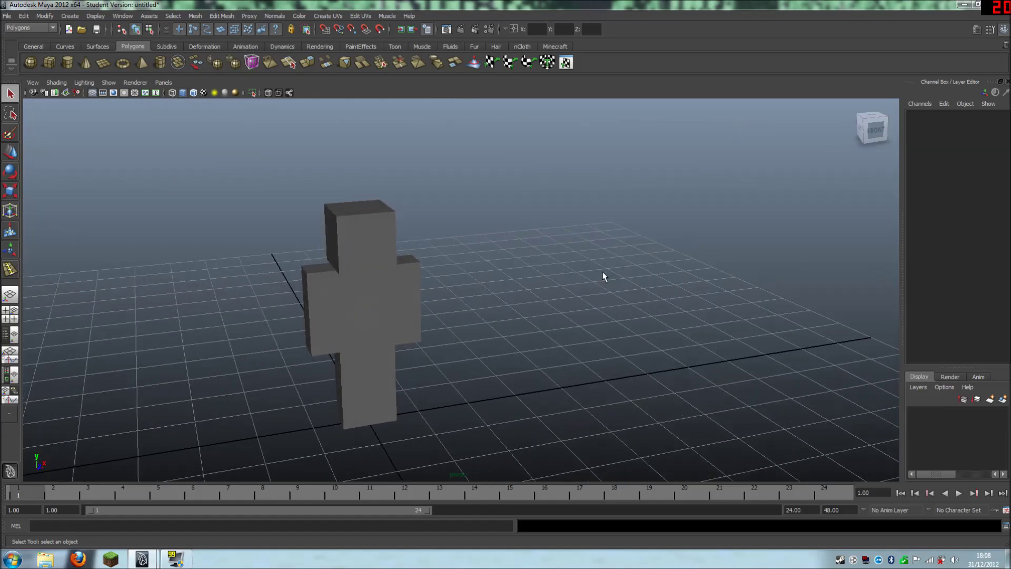
mouse_move(504, 330)
left_mouse_down("alt")
mouse_move(449, 332)
mouse_move(488, 341)
mouse_move(502, 330)
left_mouse_up("alt")
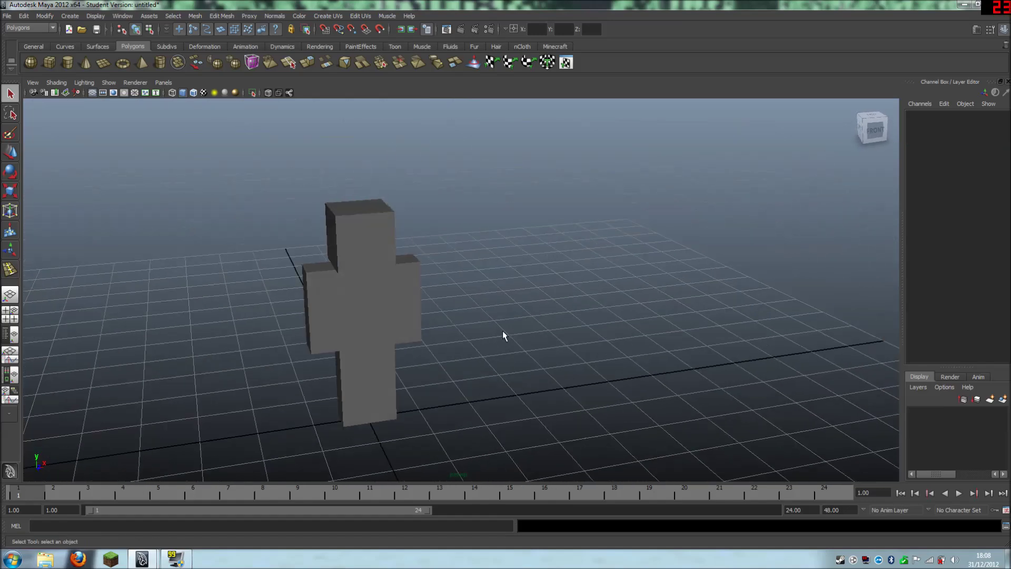
mouse_move(501, 335)
right_mouse_down("alt")
mouse_move(505, 388)
mouse_move(487, 372)
mouse_move(489, 349)
right_mouse_up("alt")
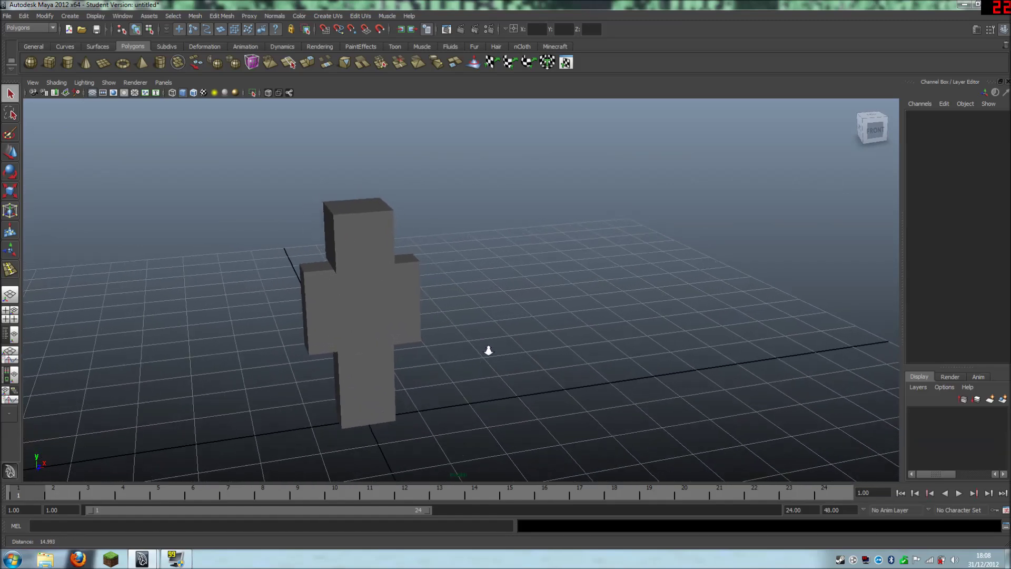
middle_click_drag(479, 330, 562, 298, "alt")
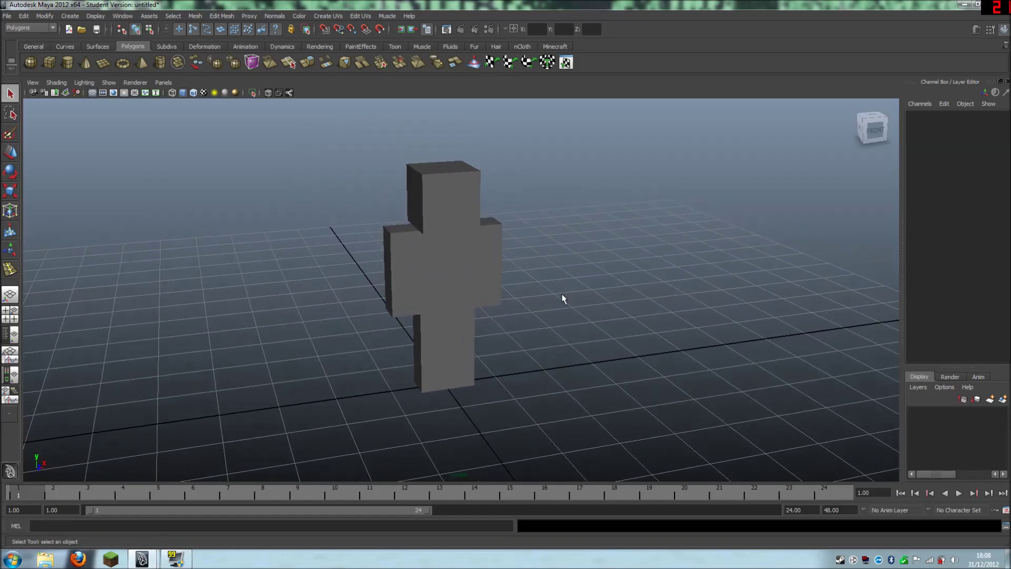
scroll(557, 298, "down", 4)
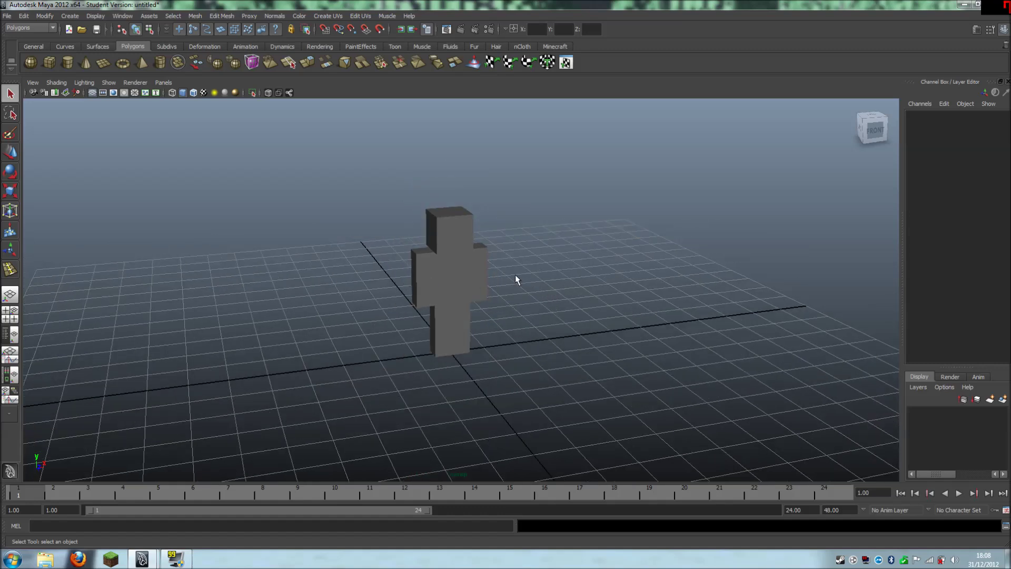
- Maximize the front view, frame the character closely and activate the Insert Edge Loop Tool
key("space")
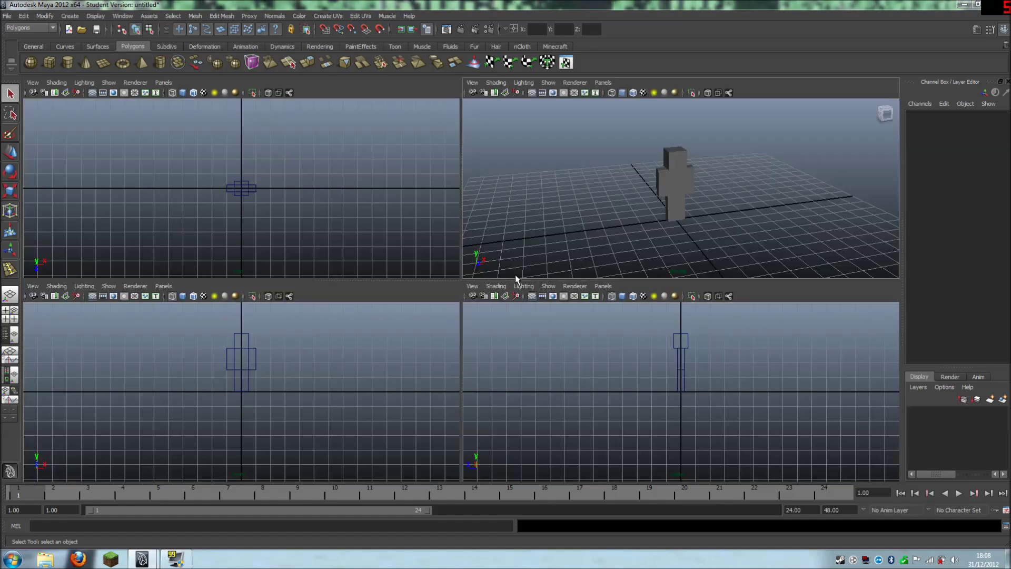
left_click(337, 296)
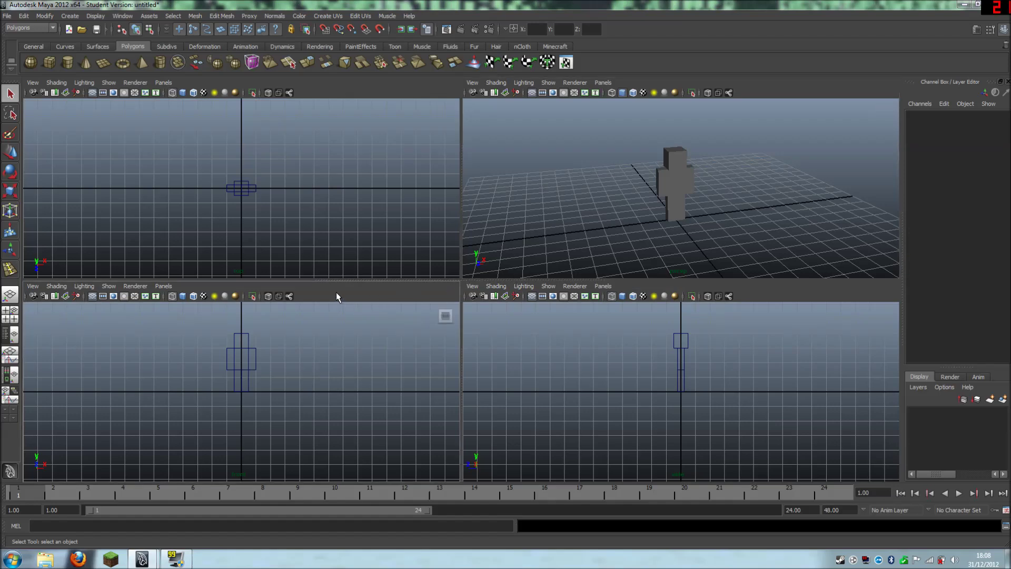
key("space")
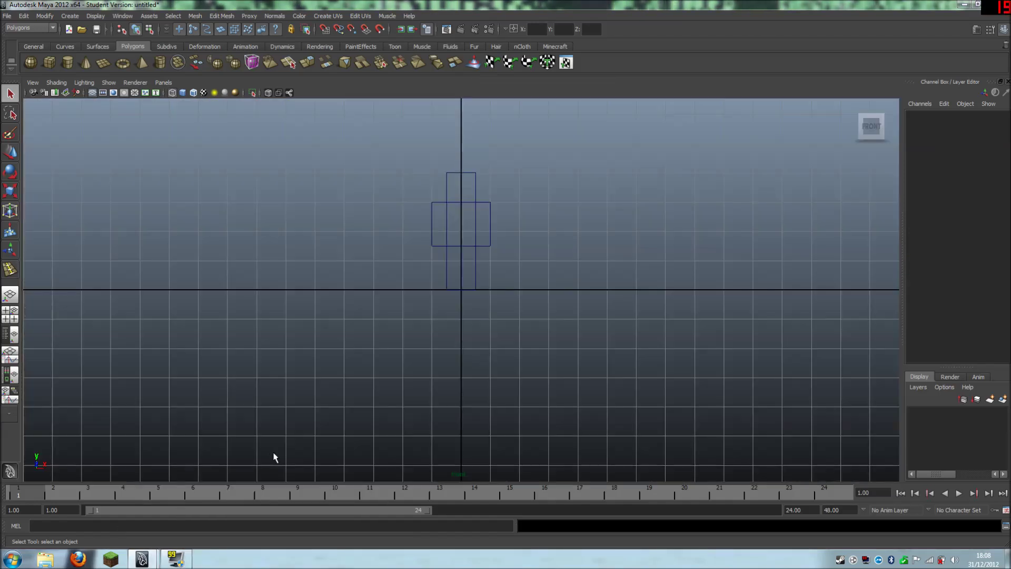
scroll(541, 291, "up", 4)
scroll(537, 368, "down", 2)
scroll(541, 378, "up", 5)
left_click(871, 126)
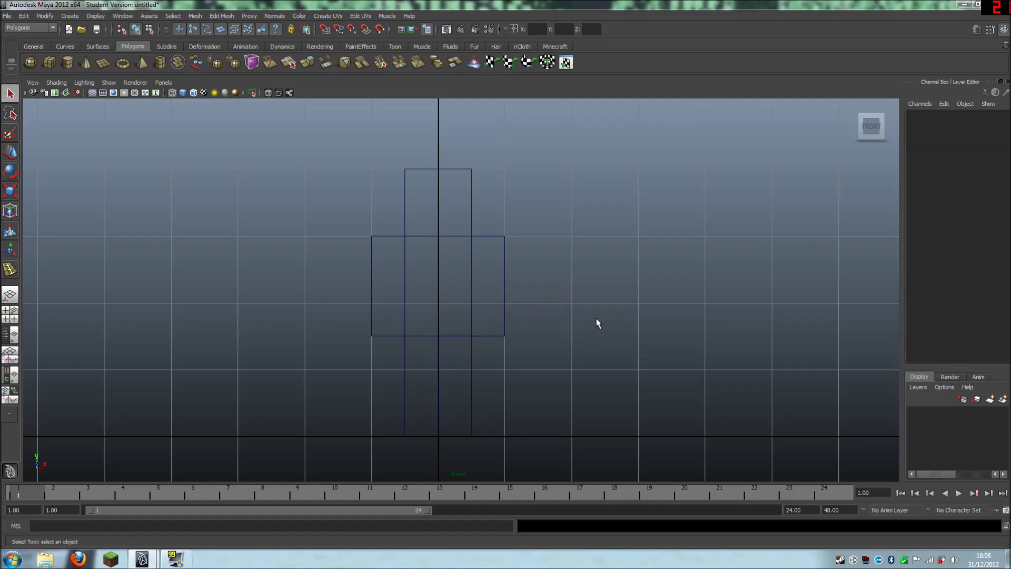
scroll(597, 323, "up", 2)
mouse_move(588, 327)
middle_mouse_down("alt")
mouse_move(578, 305)
mouse_move(581, 319)
middle_mouse_up("alt")
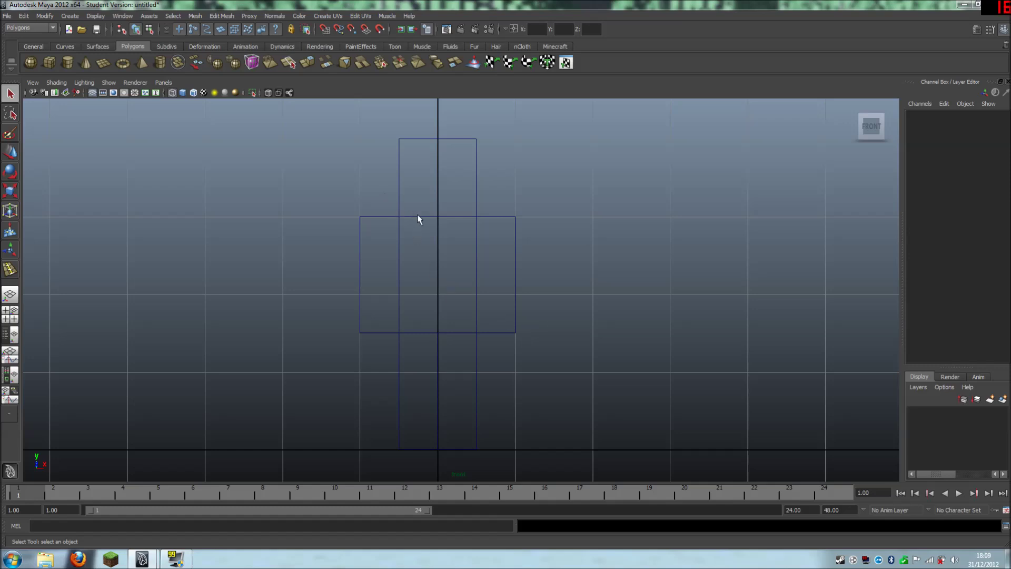
left_click(221, 16)
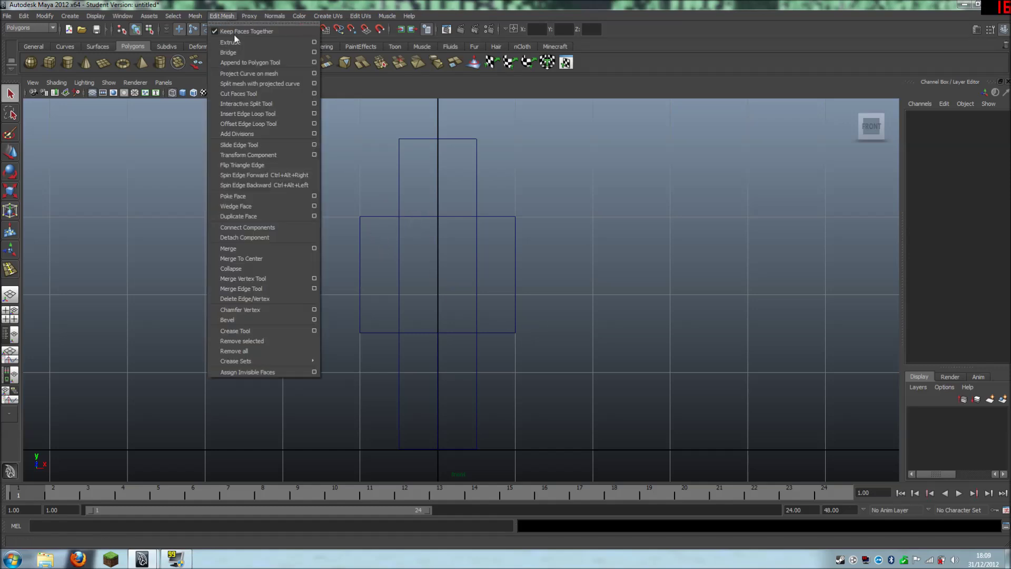
left_click(251, 114)
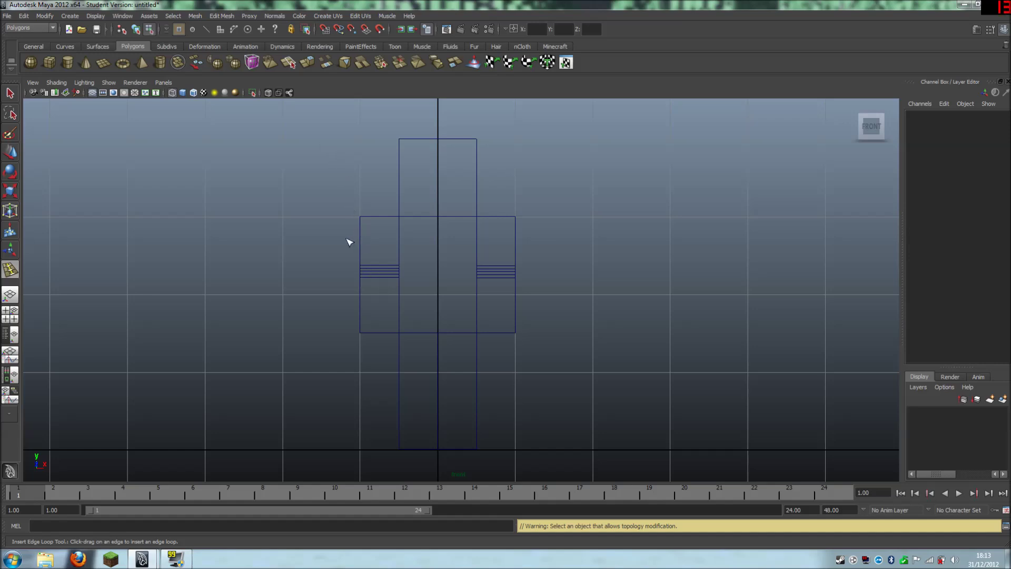
- Undo all the edge loops inserted across both of the character's arms
key("ctrl+z")
key("ctrl+z")
key("ctrl+z")
key("ctrl+z")
key("ctrl+z")
key("ctrl+z")
key("ctrl+z")
key("ctrl+z")
key("ctrl+z")
key("ctrl+z")
key("ctrl+z")
key("ctrl+z")
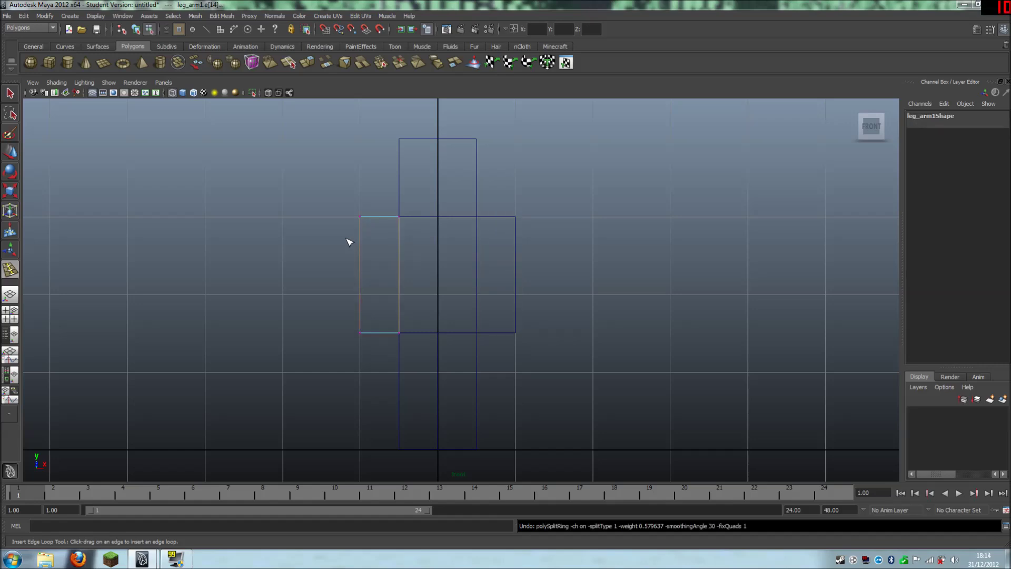
- Insert a horizontal edge loop slightly above the middle of the arm on the negative X side
right_click_drag(365, 251, 393, 241)
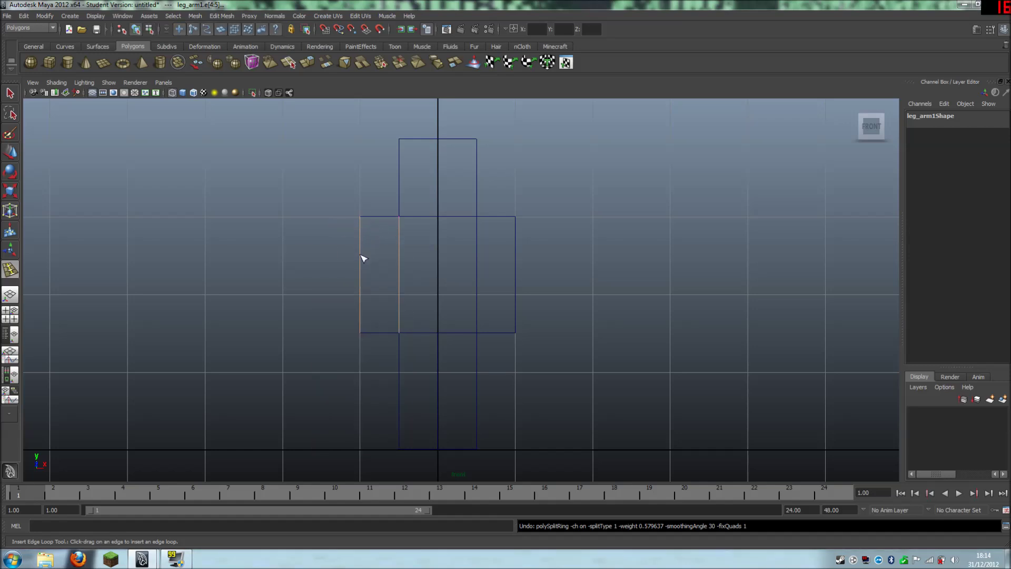
left_click_drag(362, 260, 362, 260)
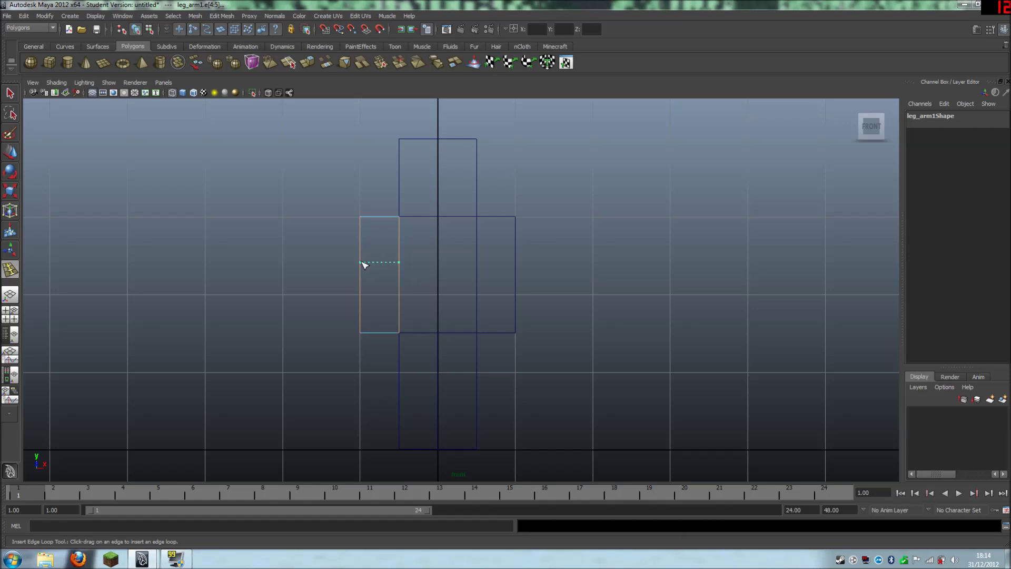
left_click_drag(365, 263, 366, 261)
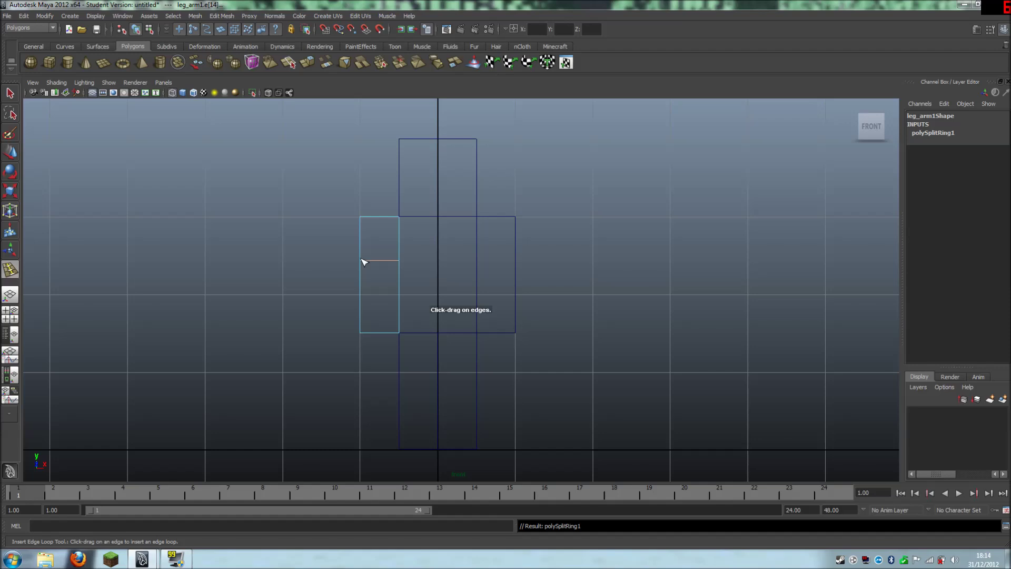
- Replace the arm's loop on the negative X side with five closely spaced horizontal edge loops around its middle
key("ctrl+z")
left_click_drag(360, 267, 363, 266)
left_click_drag(363, 270, 363, 269)
left_click_drag(364, 272, 363, 278)
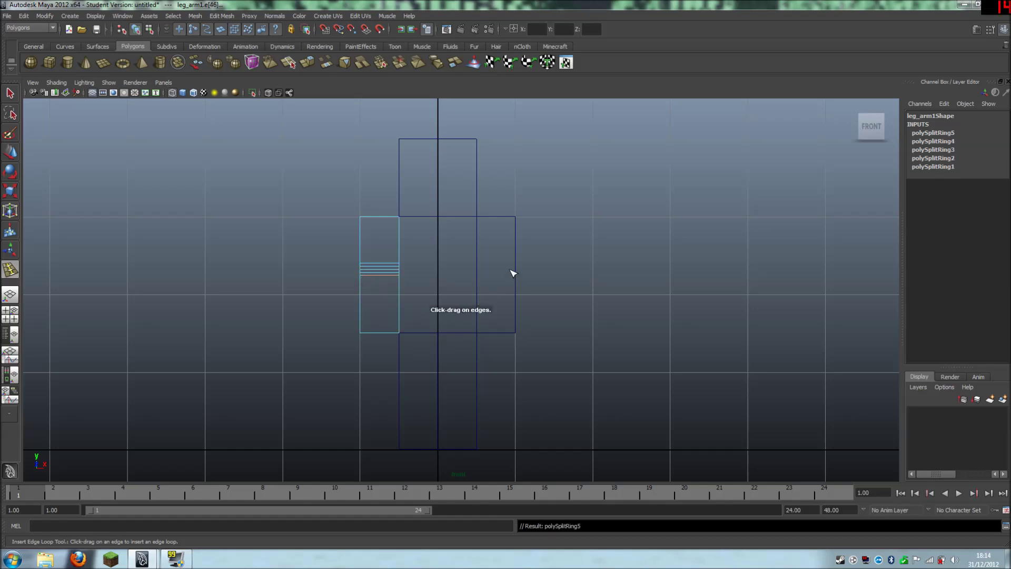
- Insert five closely spaced horizontal edge loops on the positive X arm, level with those on the opposite arm
left_click(511, 273)
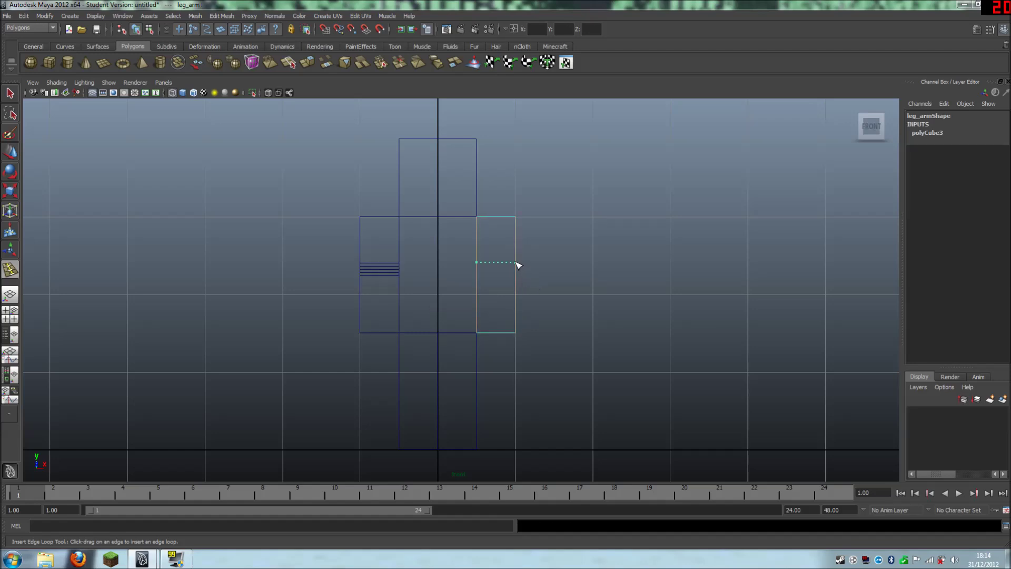
left_click_drag(518, 266, 517, 278)
left_click(518, 268)
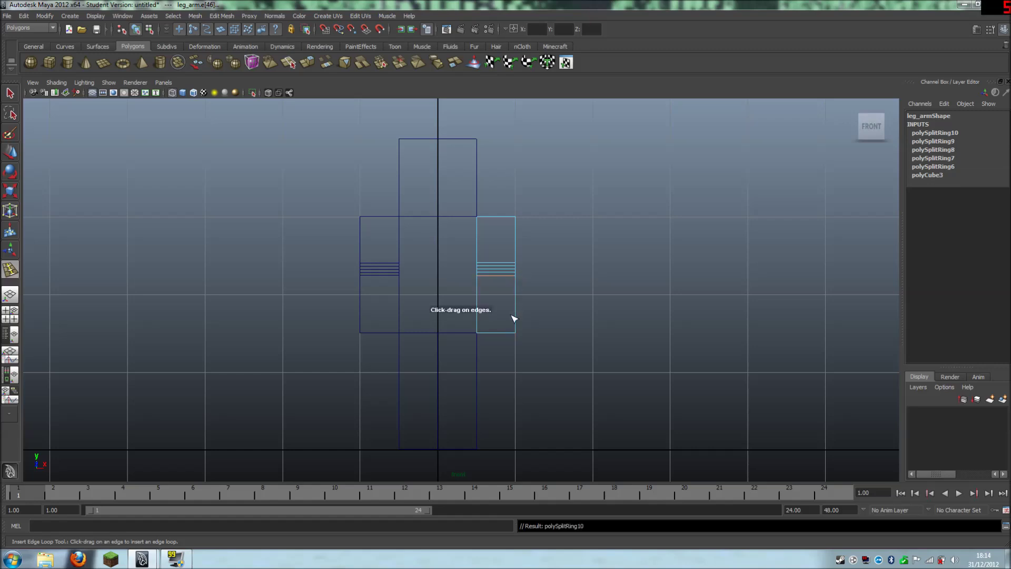
- Insert five closely spaced horizontal edge loops around the middle of each leg
left_click(476, 381)
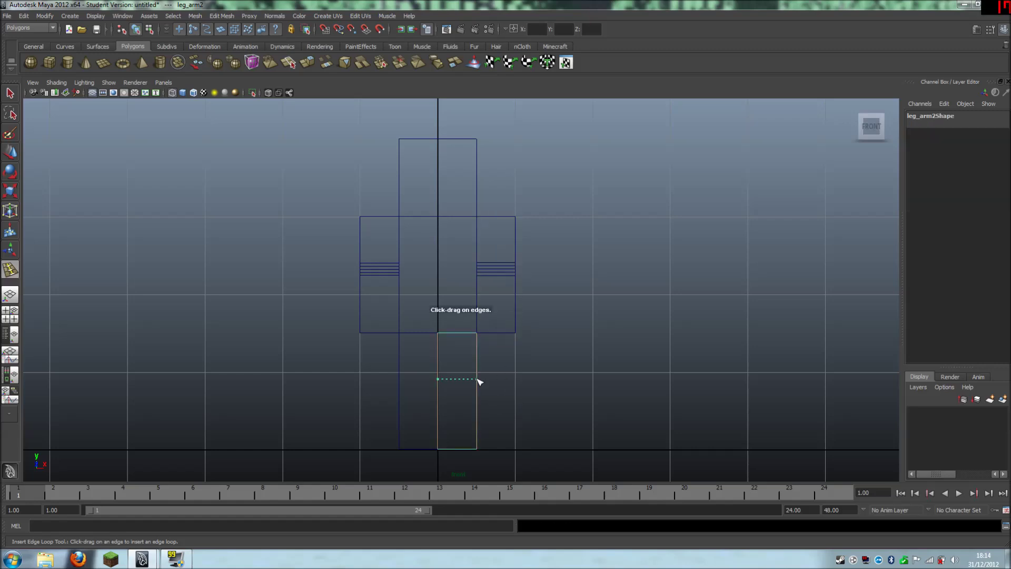
left_click_drag(479, 387, 478, 399)
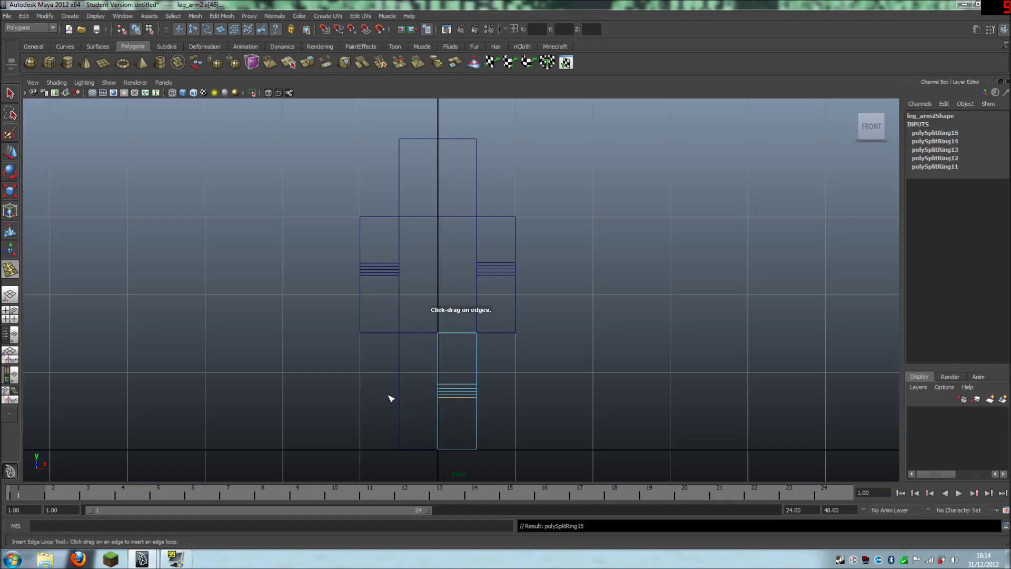
left_click(398, 403)
left_click_drag(402, 388, 404, 400)
left_click(552, 396)
right_click_drag(427, 367, 462, 358)
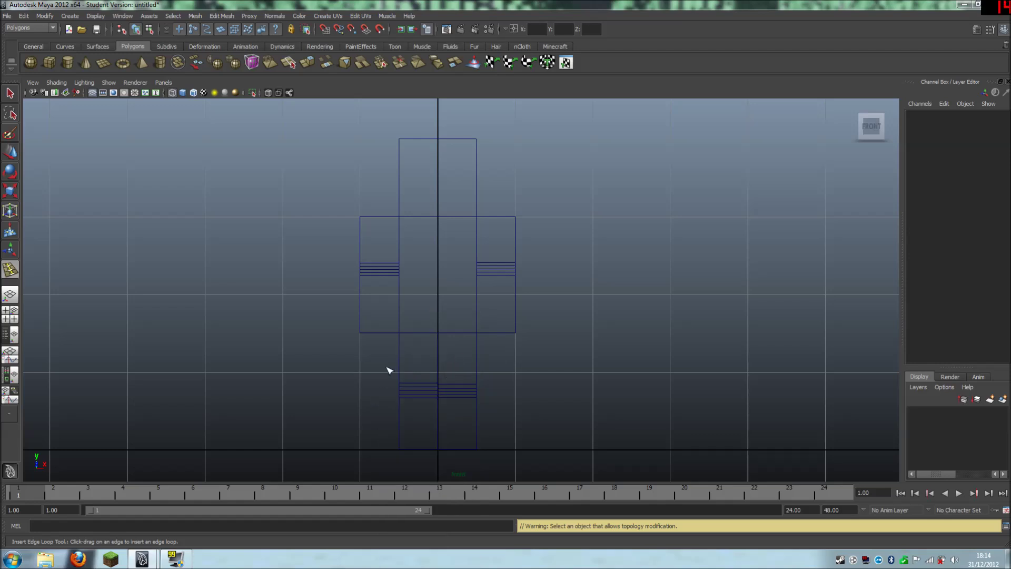
- Switch to the Select Tool with its default settings and leave nothing selected
double_click(11, 93)
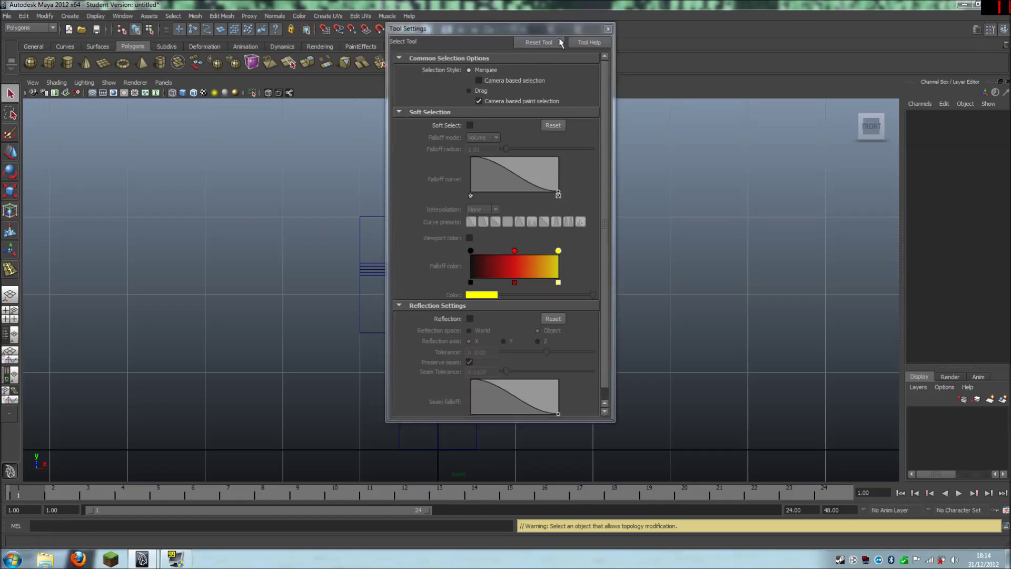
left_click(608, 29)
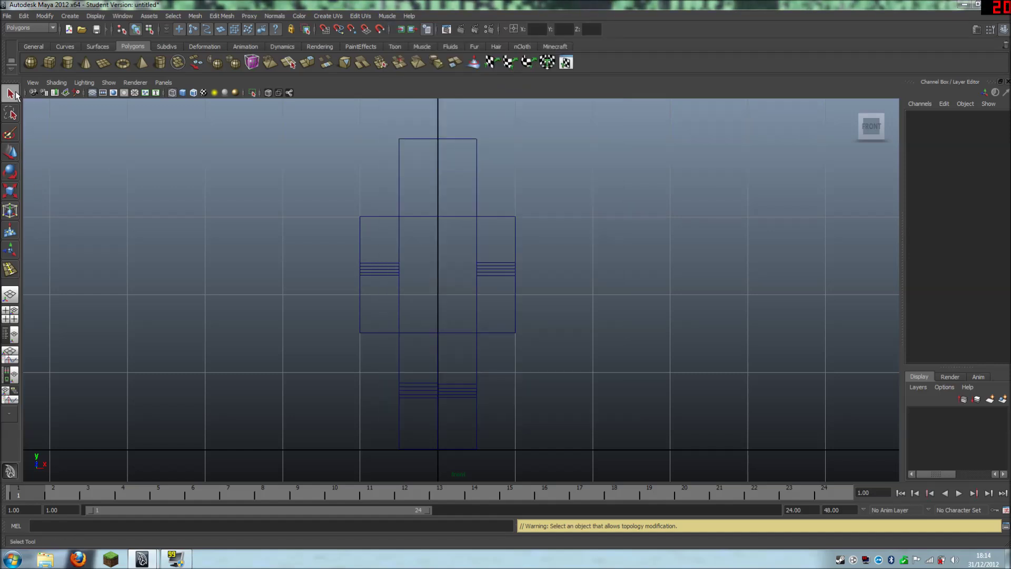
left_click(269, 262)
left_click_drag(234, 246, 314, 342)
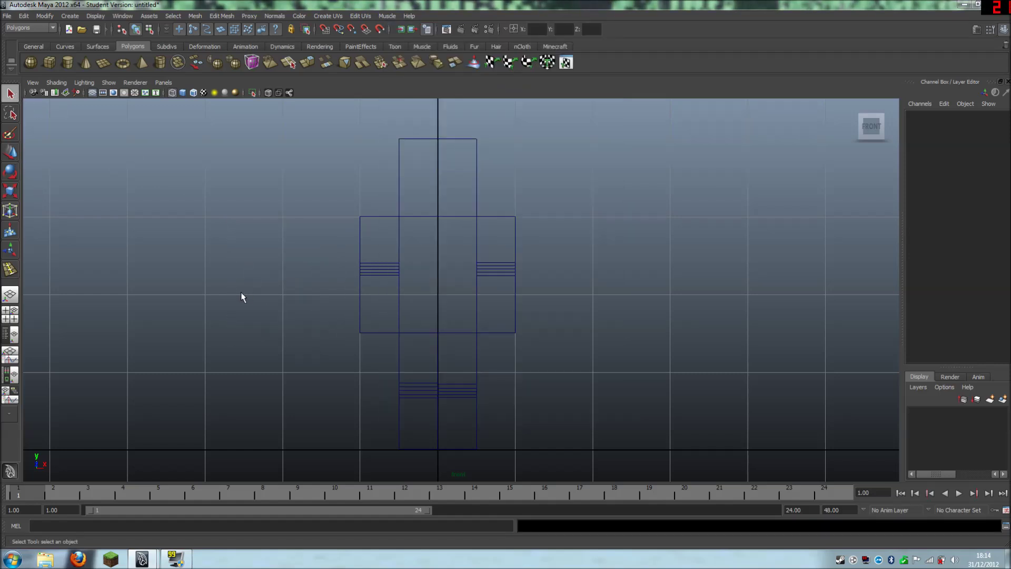
- Examine the edge loops on the positive X arm and the whole character in the perspective view
key("space")
key("space")
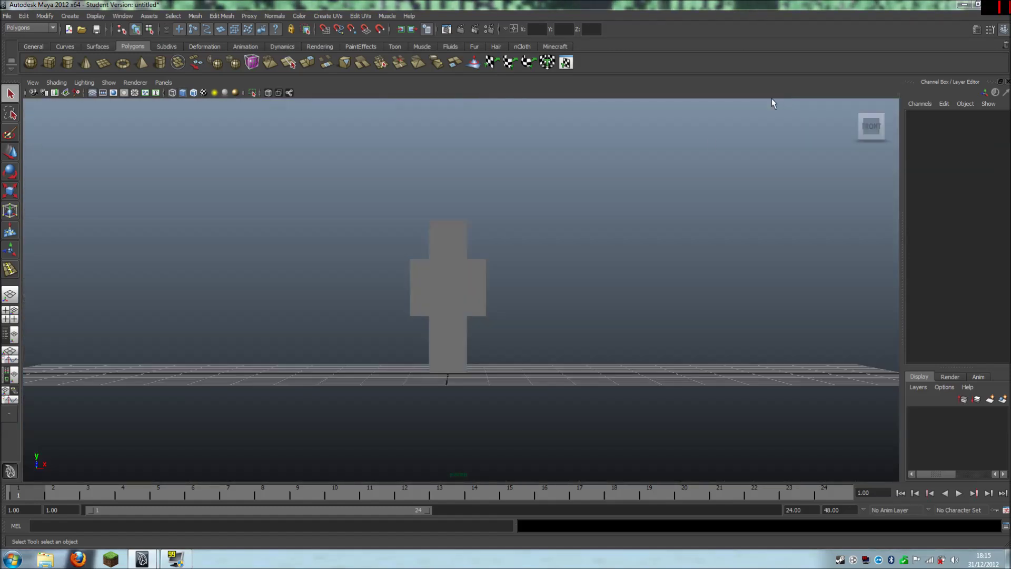
left_click_drag(528, 279, 517, 290, "alt")
left_click(472, 292)
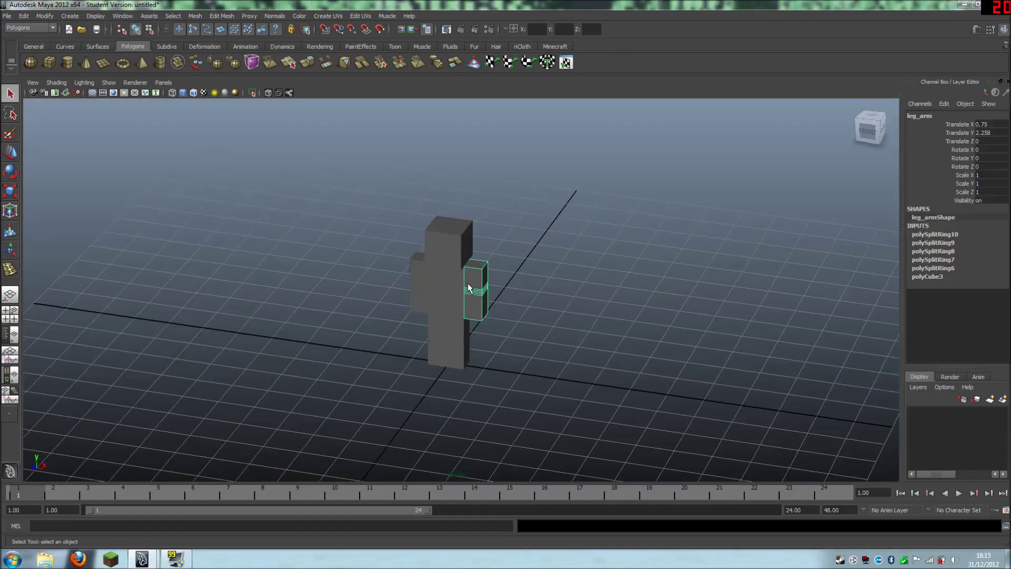
key("f")
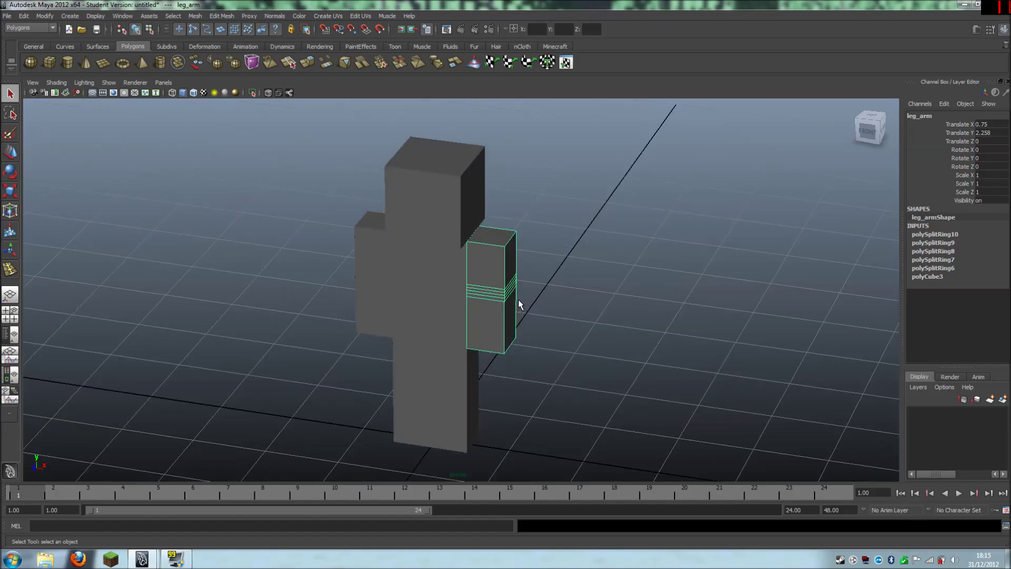
scroll(518, 304, "down", 3)
left_click_drag(384, 318, 421, 307, "alt")
left_click(606, 331)
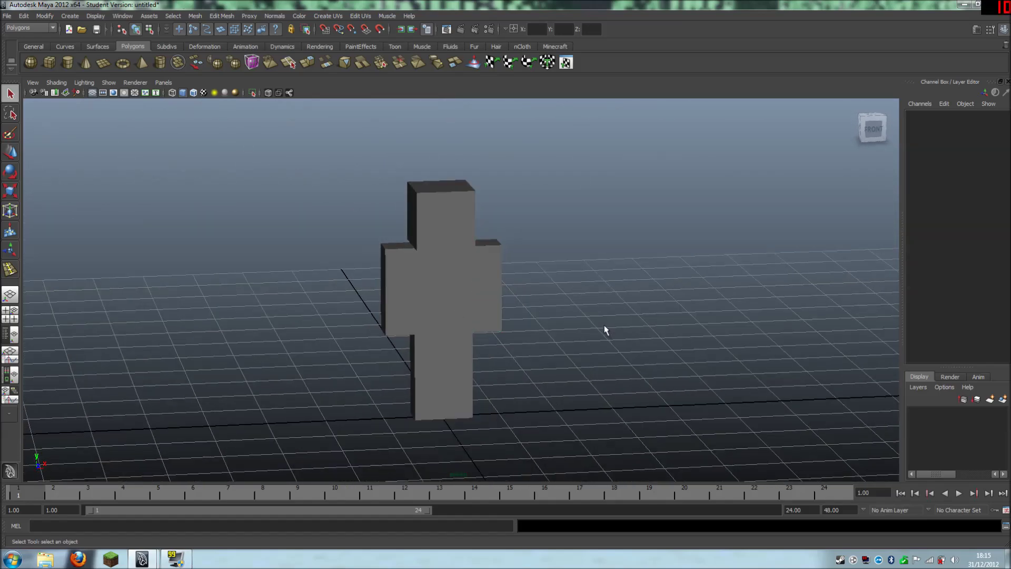
- Create a three-joint chain in the negative X arm in the front view, with joints at the shoulder, the elbow loops and the arm's lower end
key("space")
key("space")
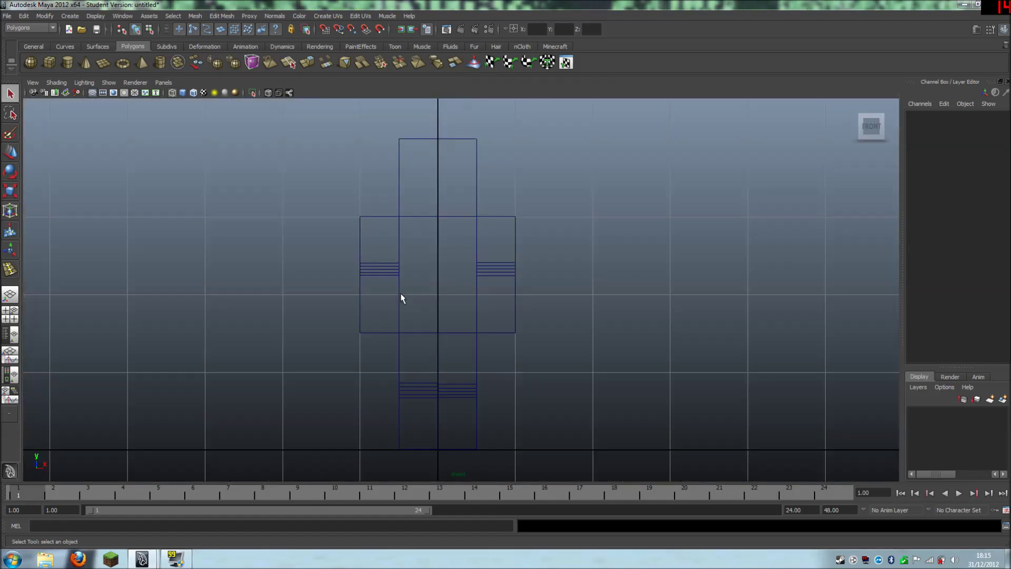
left_click(250, 47)
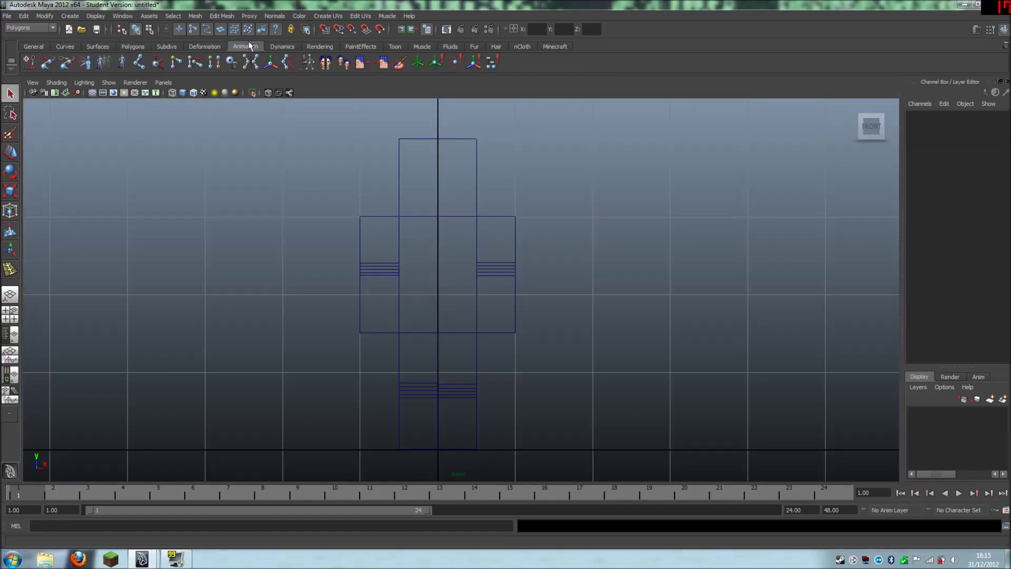
left_click(139, 62)
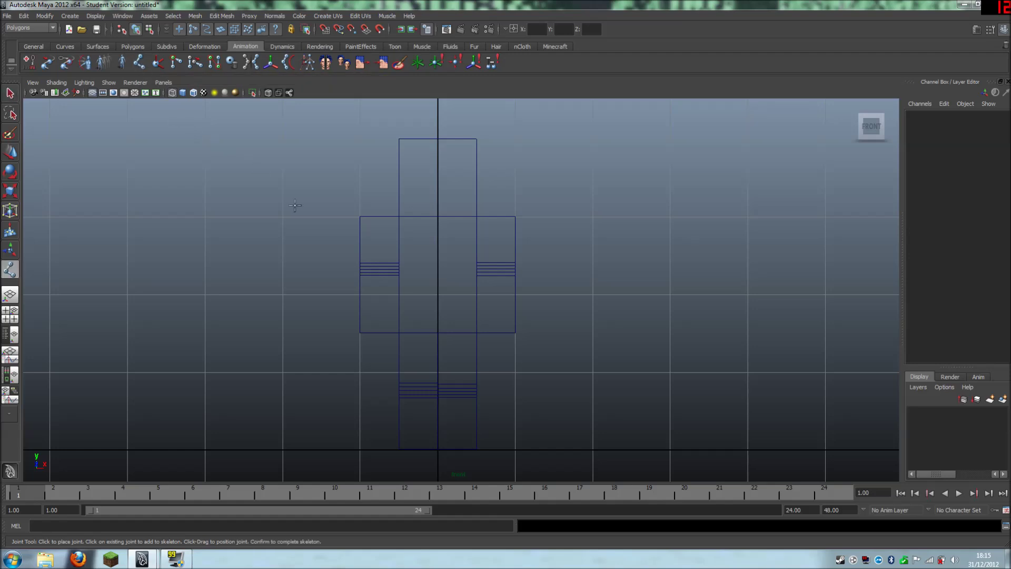
left_click(378, 223)
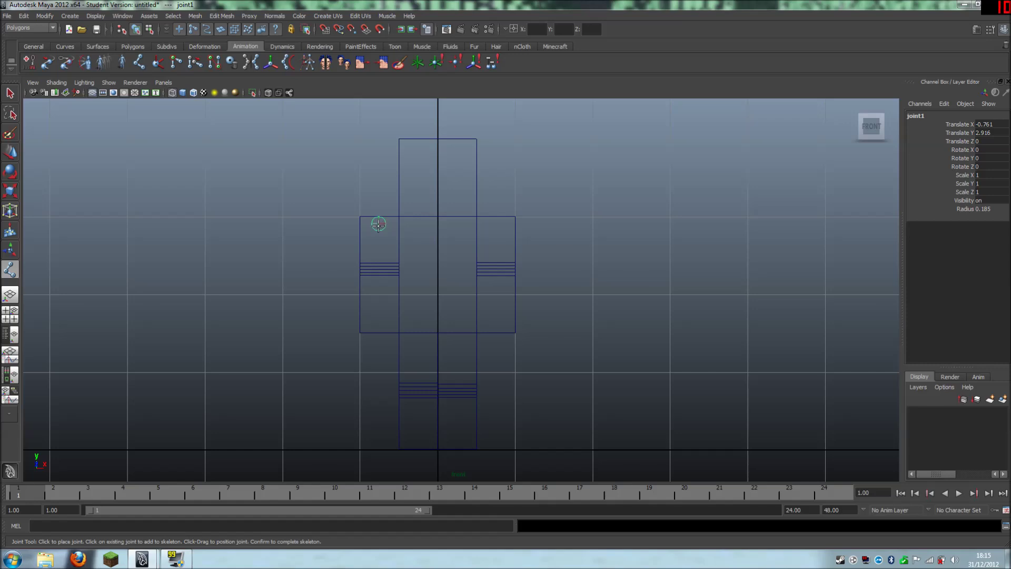
left_click(378, 269)
left_click(378, 327)
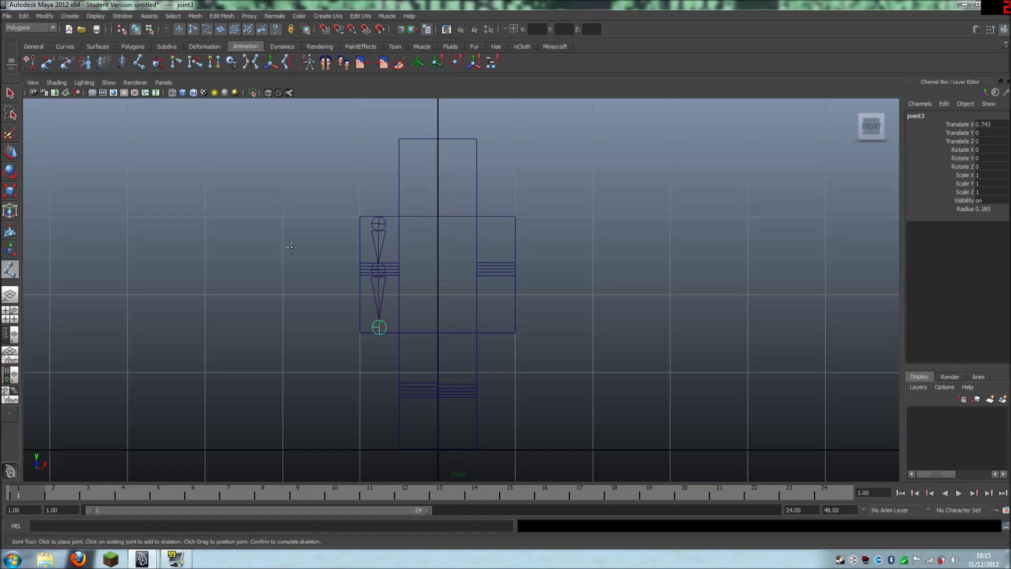
scroll(318, 293, "up", 5)
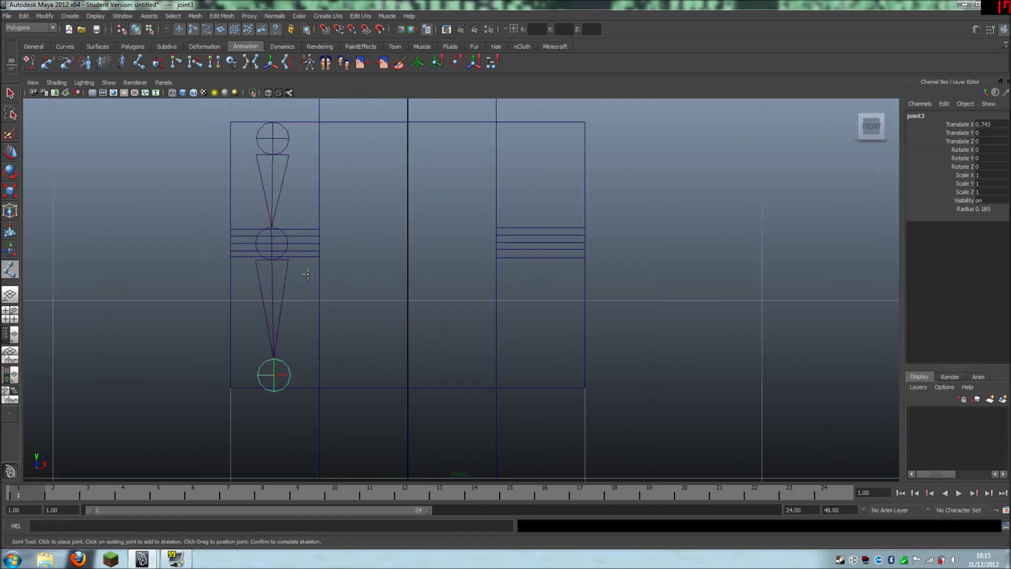
double_click(10, 93)
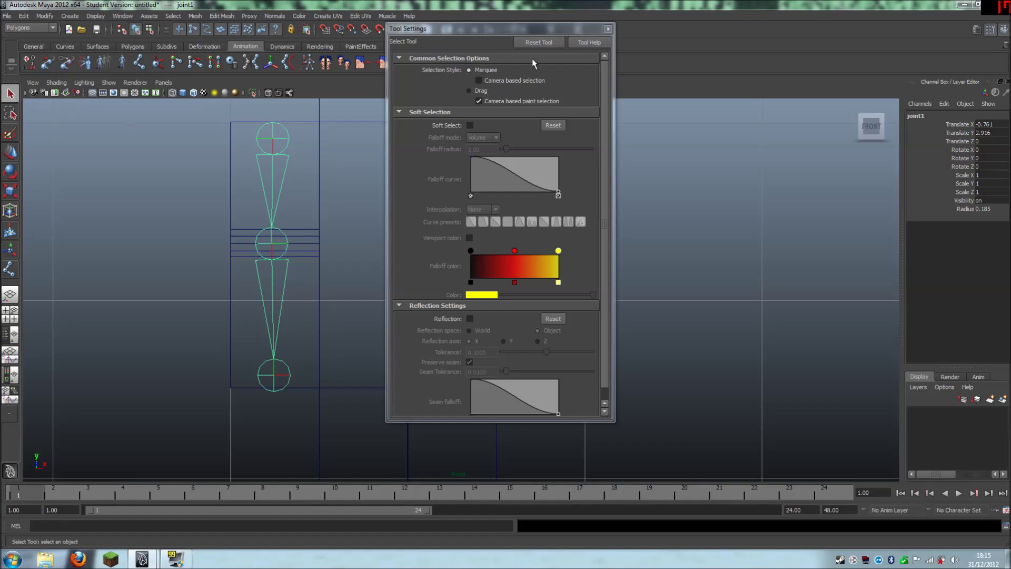
left_click(608, 29)
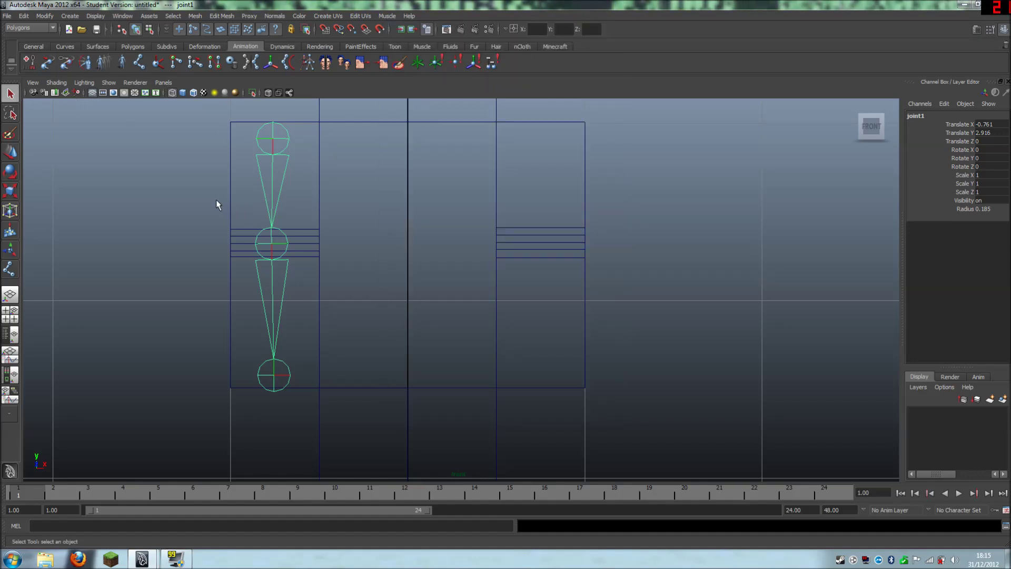
- Move the elbow joint sideways until it lines up vertically under the shoulder joint
middle_click_drag(210, 201, 332, 208, "alt")
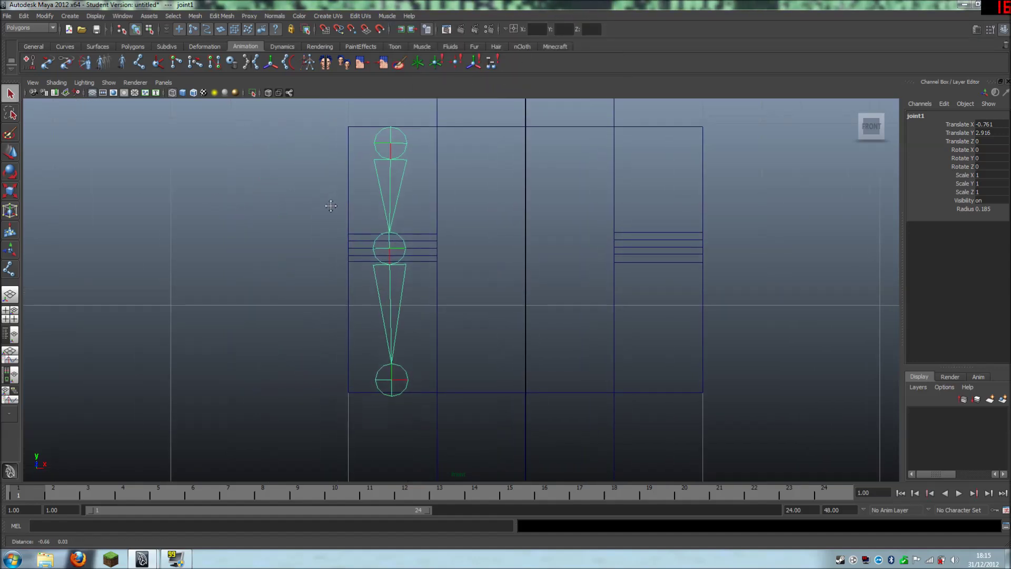
left_click(10, 153)
left_click(390, 248)
scroll(411, 255, "up", 5)
middle_click_drag(376, 221, 462, 319, "alt")
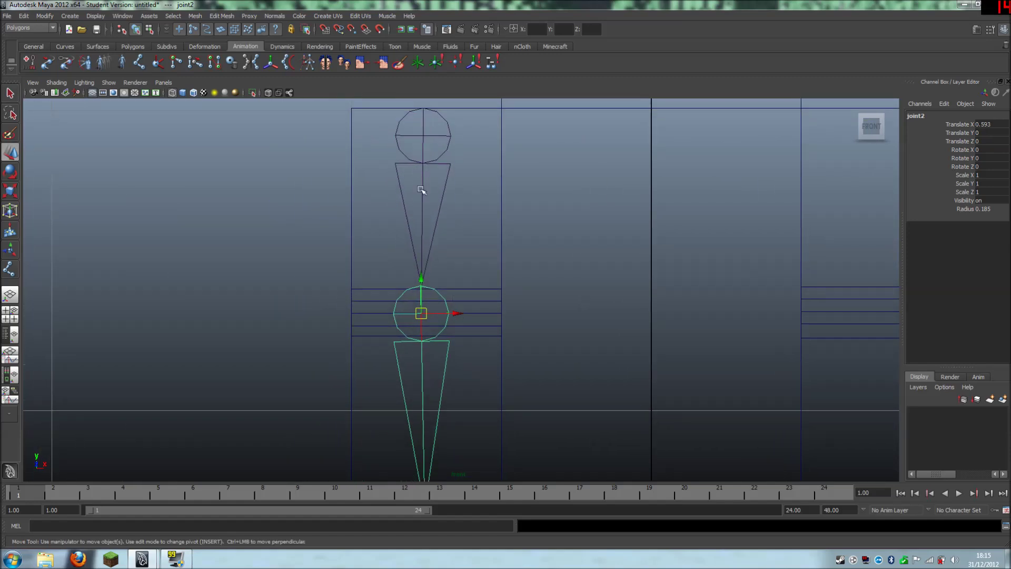
left_click_drag(461, 314, 460, 313)
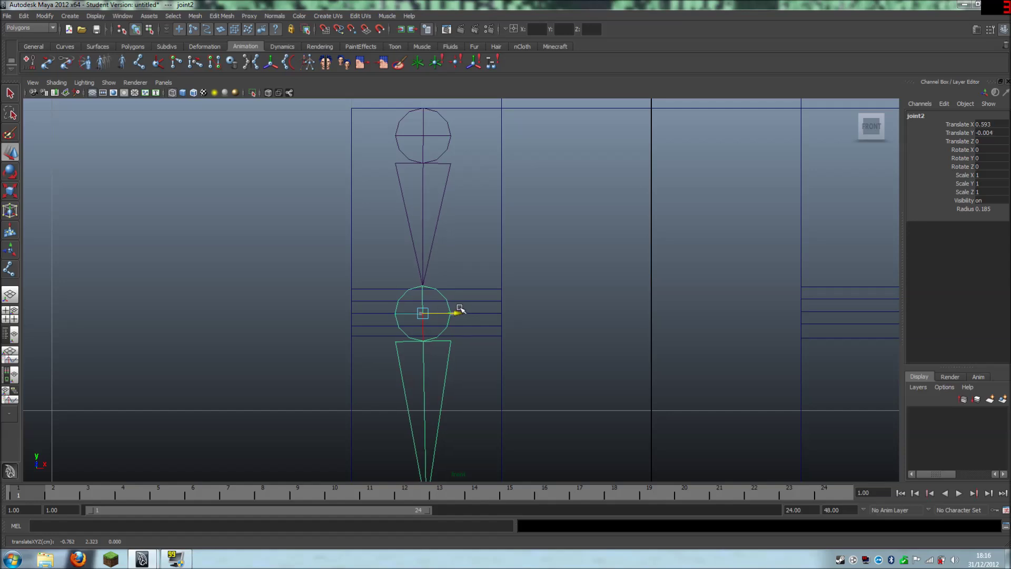
left_click_drag(459, 308, 461, 308)
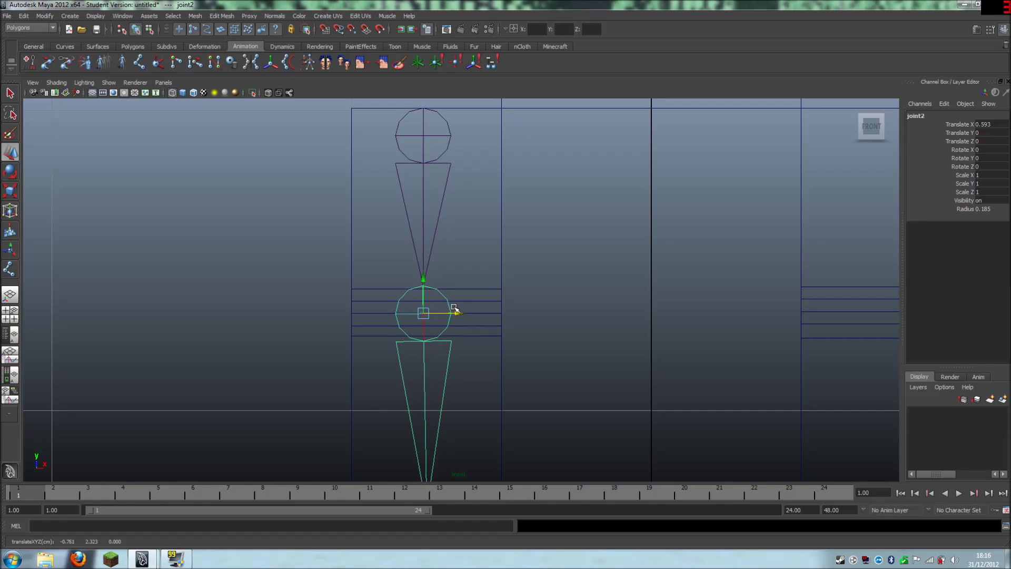
- Move the end joint of the arm chain sideways to line up vertically with the elbow joint
middle_click_drag(341, 341, 333, 206, "alt")
left_click_drag(390, 383, 455, 402)
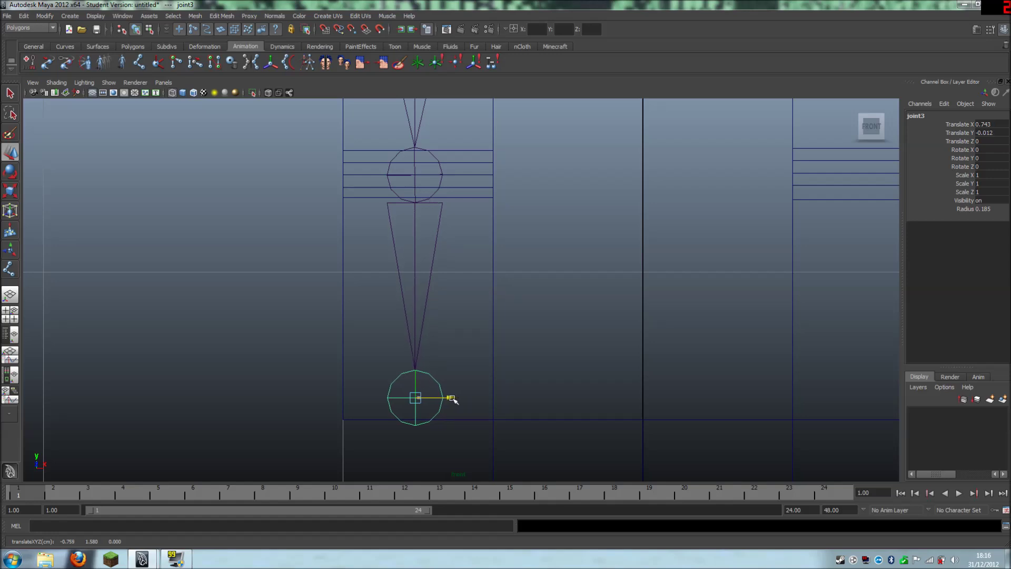
left_click(271, 325)
scroll(286, 308, "down", 5)
scroll(305, 285, "up", 4)
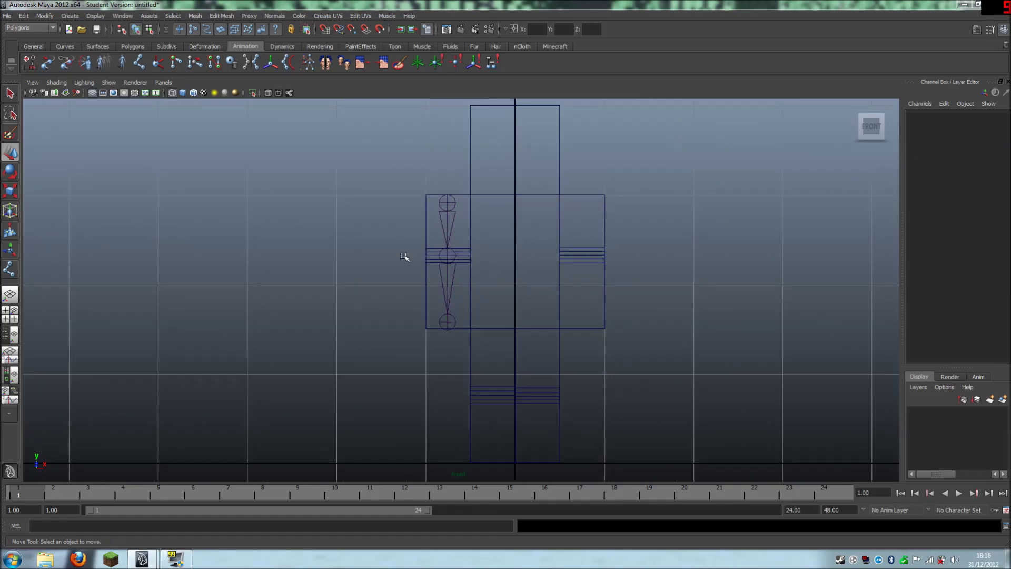
- Turn on X-Ray shading in the perspective view and inspect the arm's joint chain from the character's side
key("space")
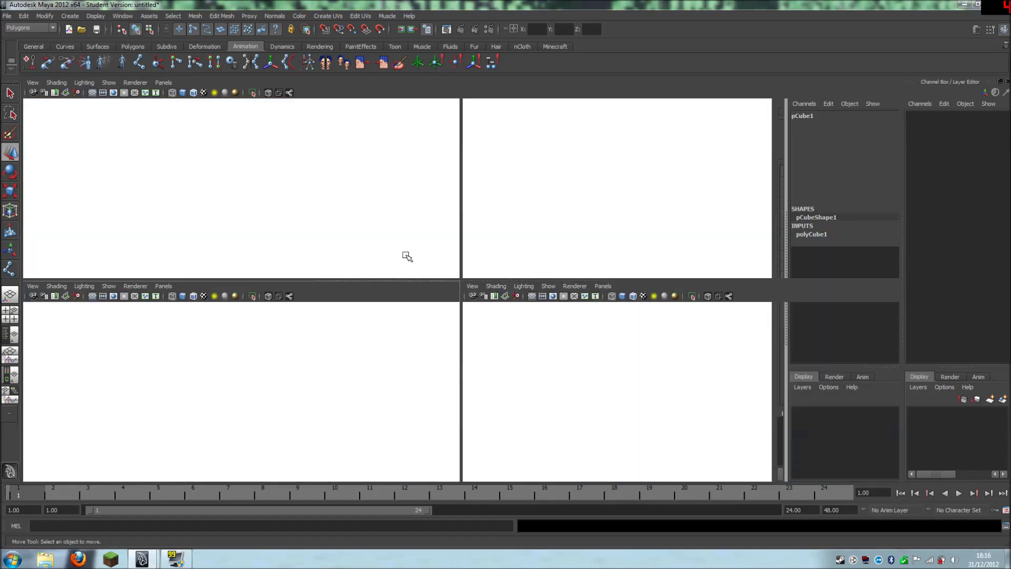
key("space")
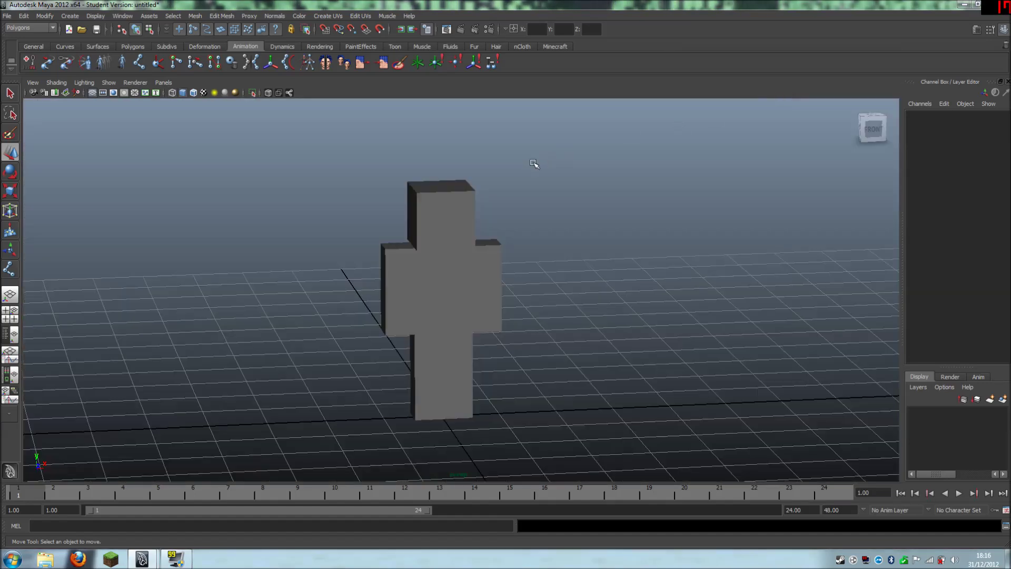
left_click_drag(417, 226, 383, 302, "alt")
left_click_drag(403, 259, 451, 244, "alt")
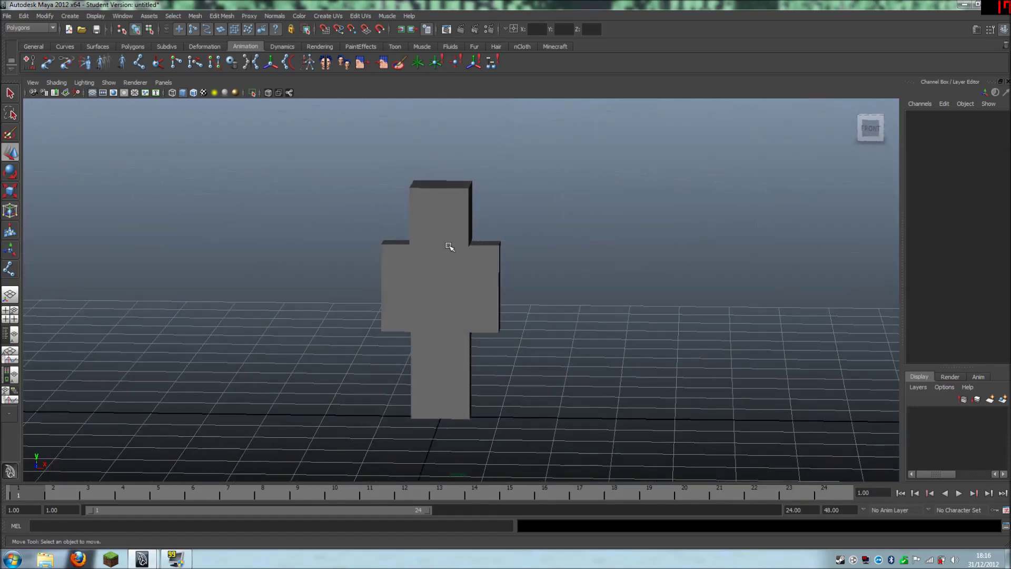
left_click(268, 94)
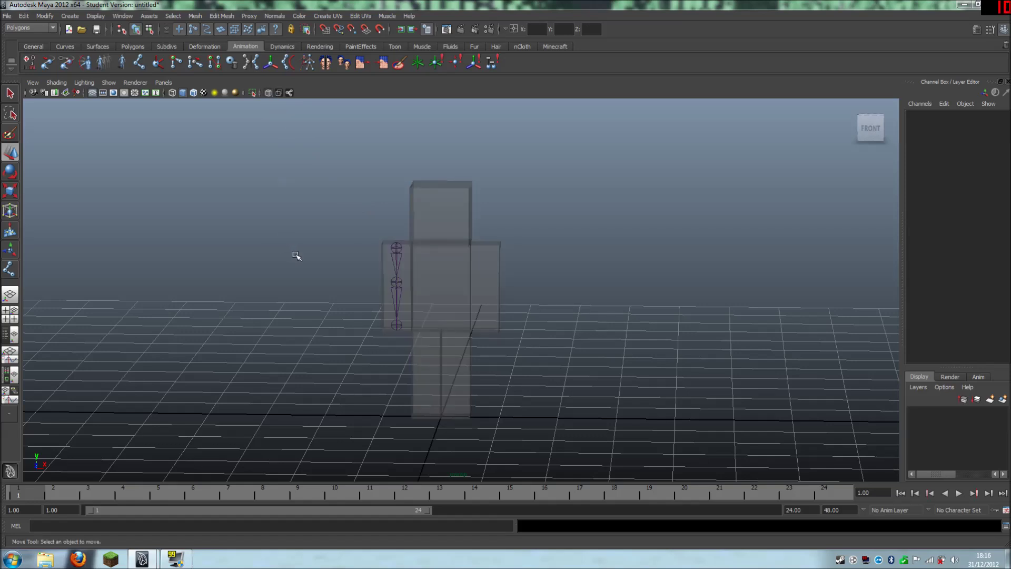
left_click_drag(307, 264, 427, 258, "alt")
scroll(463, 295, "up", 3)
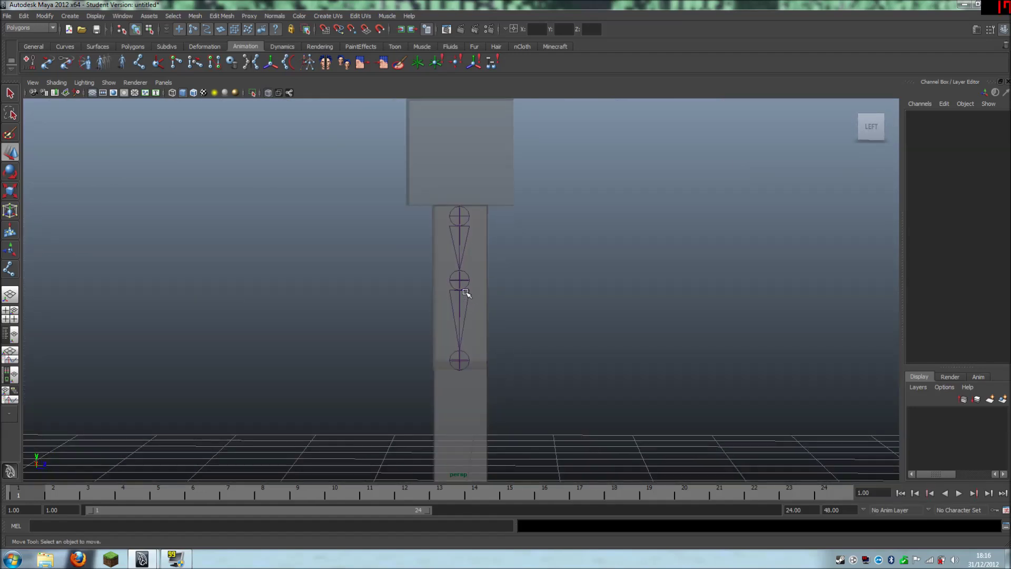
- Lower the elbow joint slightly and raise the end joint to a Translate X of about 0.703
scroll(459, 287, "up", 1)
left_click(458, 276)
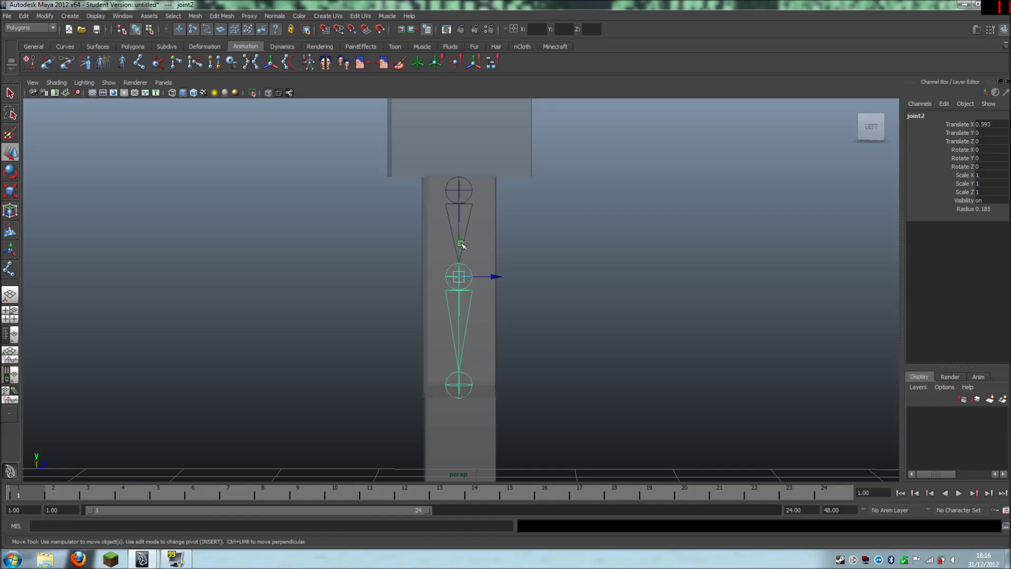
middle_click_drag(459, 242, 459, 249)
left_click(459, 385)
middle_click_drag(459, 356, 458, 351)
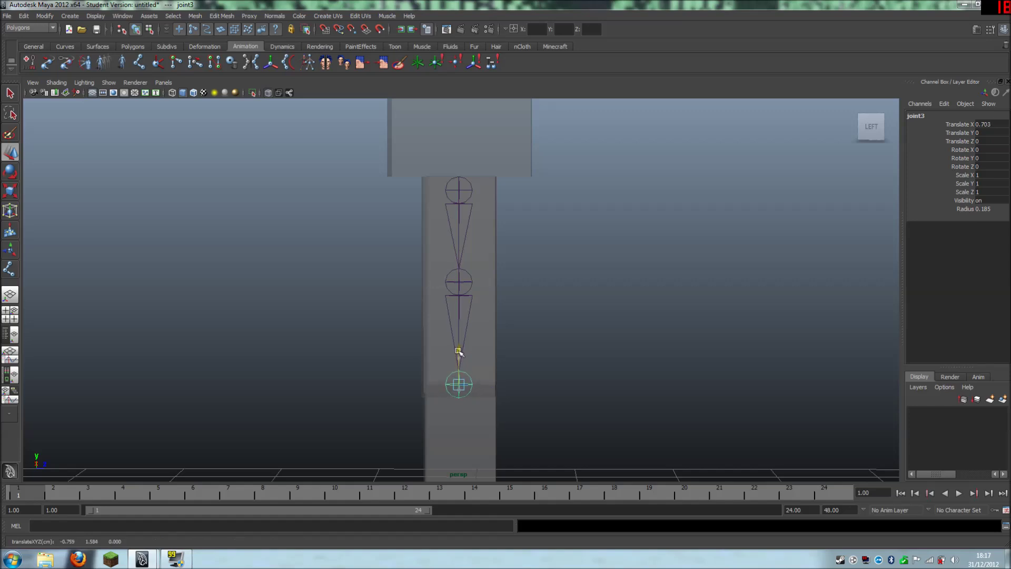
left_click(540, 325)
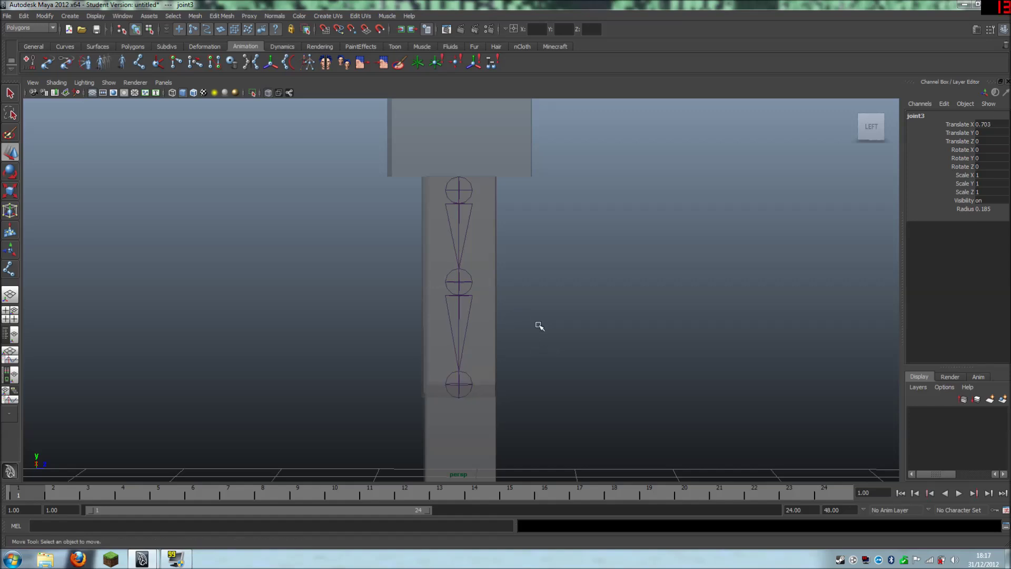
- Shift the elbow joint slightly backward and the arm's end joint forward again to give the arm chain a slight bend
left_click(459, 282)
left_click_drag(492, 283, 490, 282)
left_click(453, 384)
left_click_drag(492, 385, 496, 385)
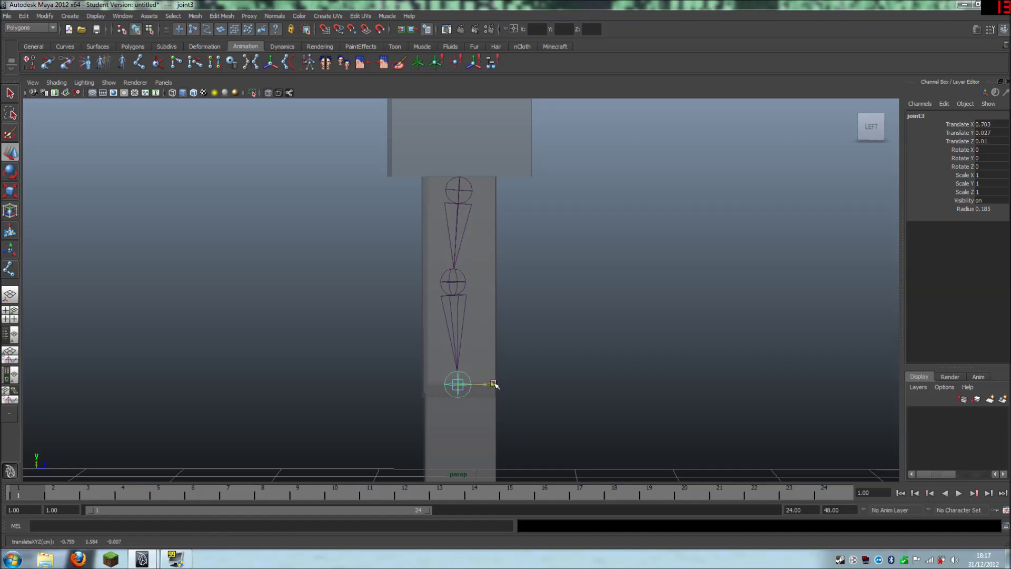
left_click(536, 414)
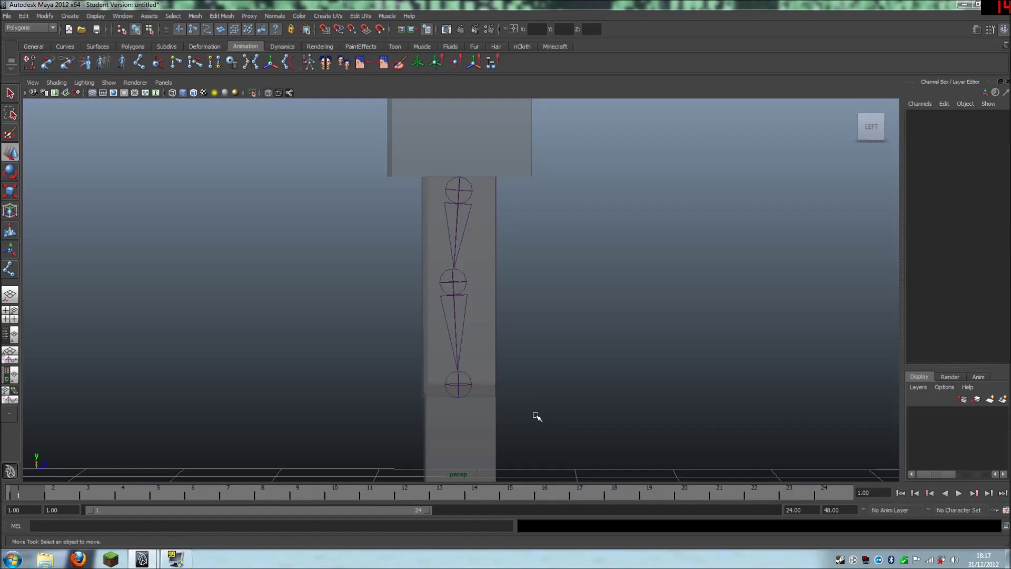
- Duplicate the arm's joint chain from the shoulder joint and move the copy into the opposite arm, at a Translate X of about 0.75
left_click_drag(536, 416, 435, 412, "alt")
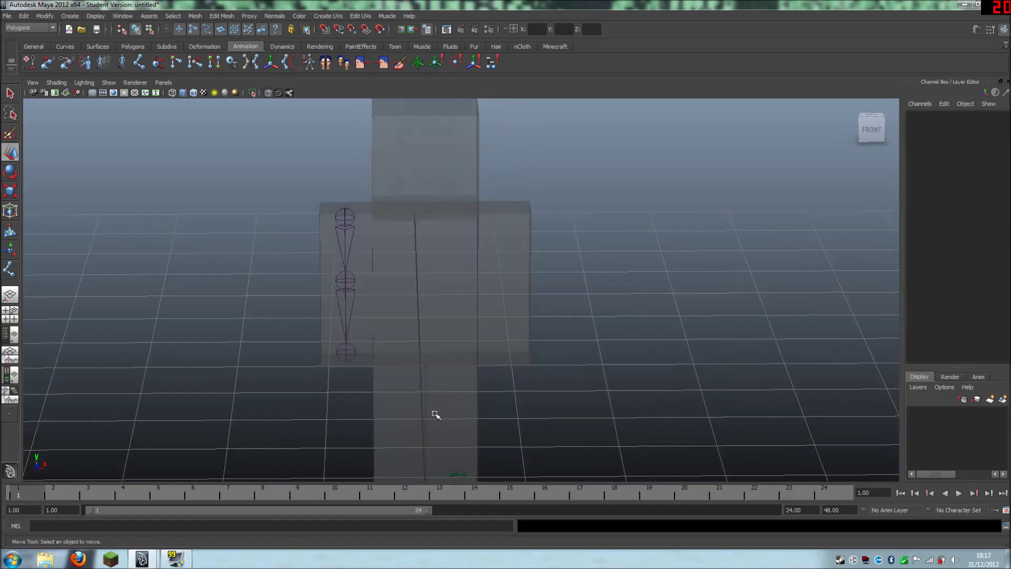
left_click(350, 228)
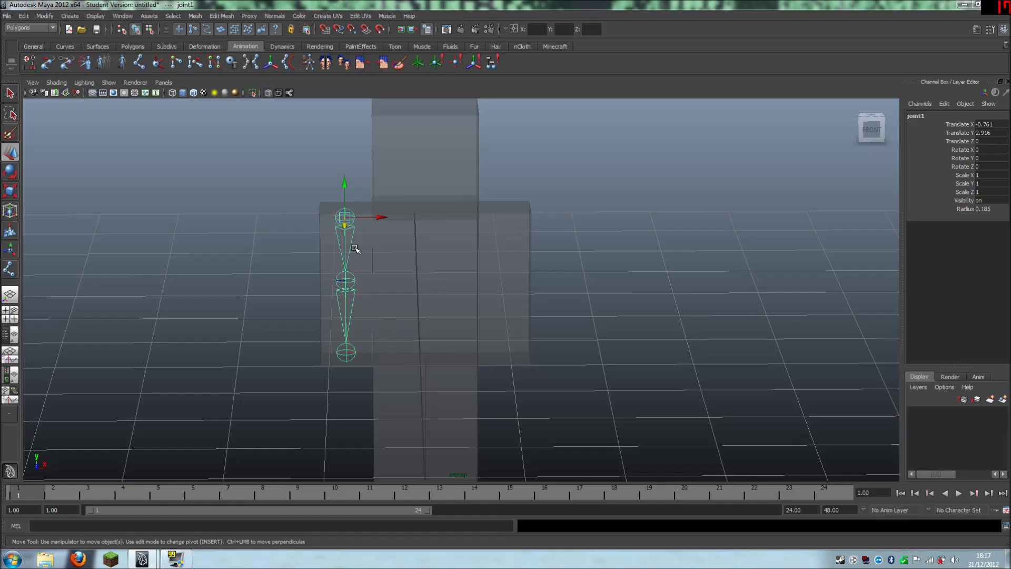
key("ctrl+d")
left_click_drag(384, 217, 542, 217)
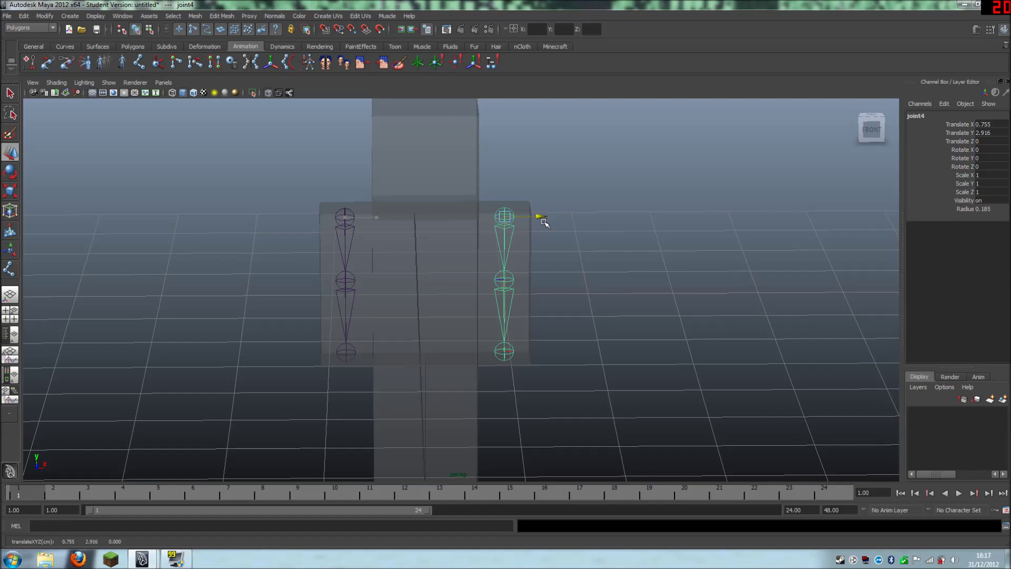
scroll(579, 303, "down", 3)
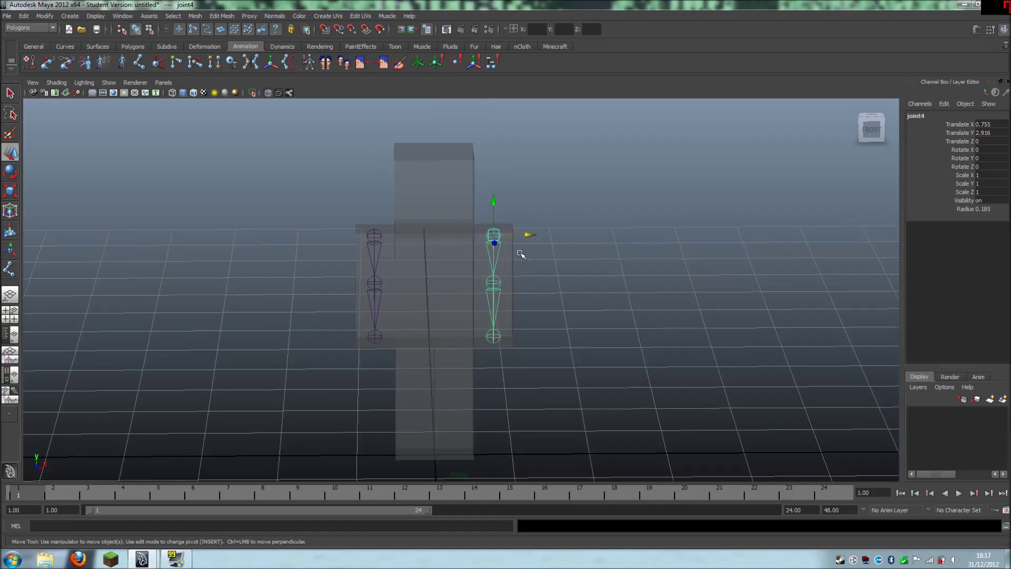
left_click(543, 285)
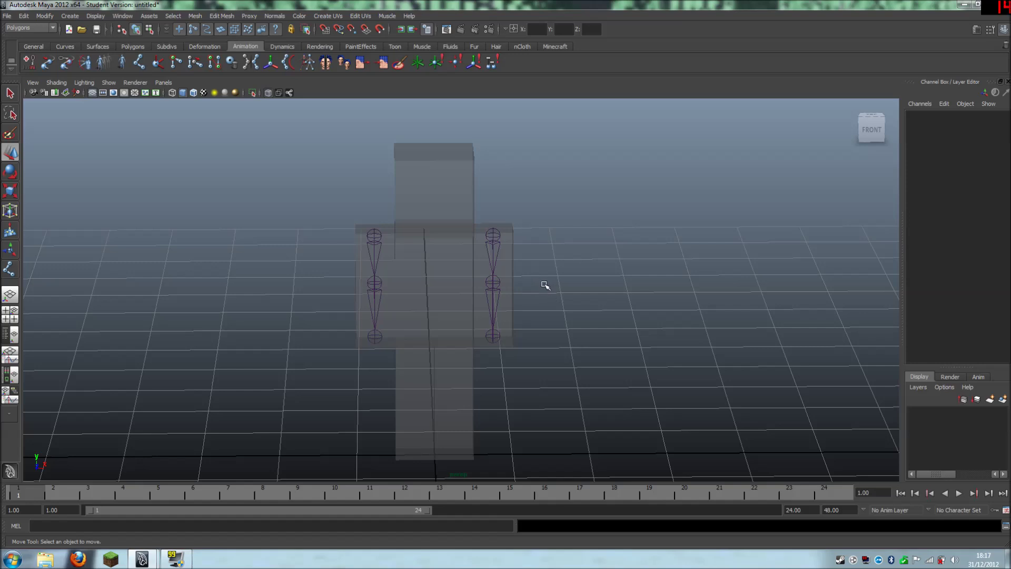
- Duplicate the second arm's joint chain and place the copy in the leg below, at about Translate X 0.256 and Translate Y 1.439
left_click_drag(565, 358, 566, 345, "alt")
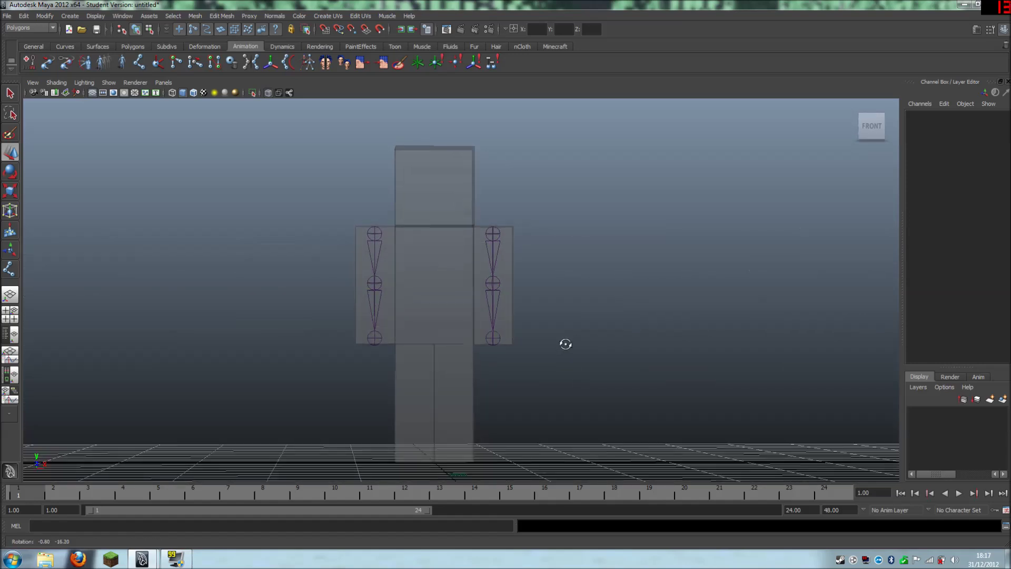
left_click(495, 233)
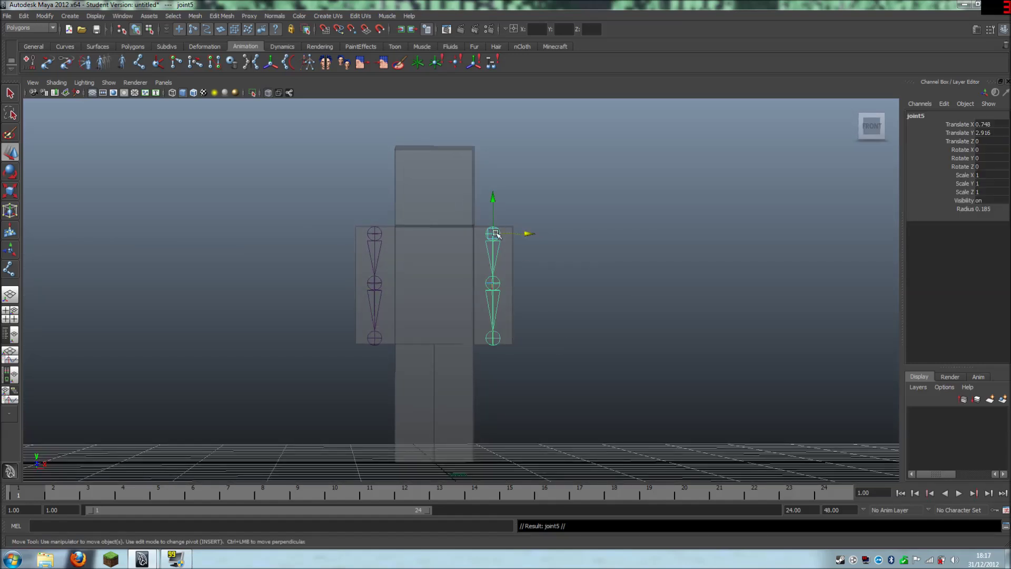
left_click_drag(498, 196, 499, 311)
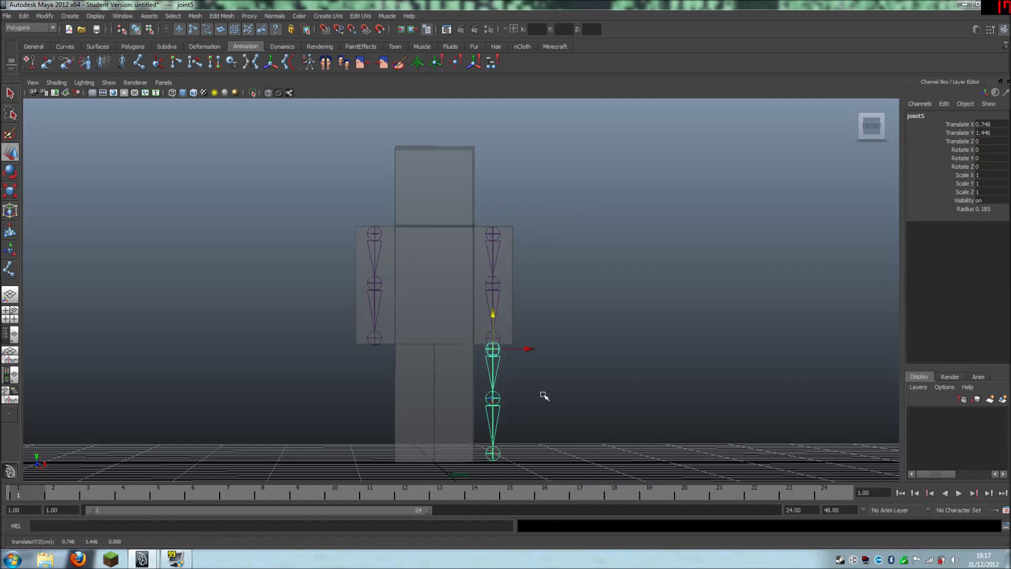
left_click_drag(530, 349, 492, 349)
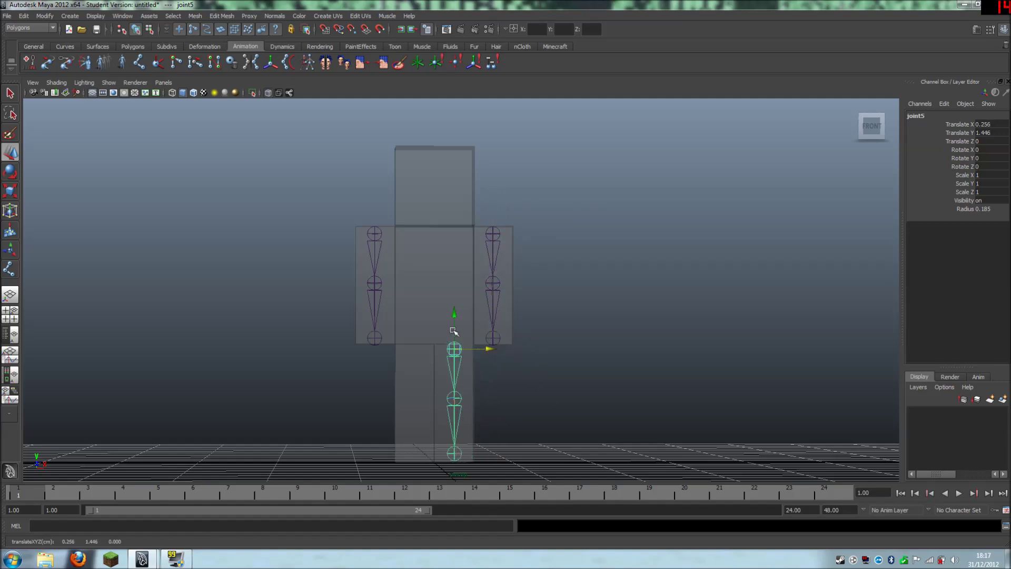
left_click_drag(455, 314, 455, 314)
left_click(499, 390)
- From the character's side, move the leg's knee joint slightly forward and its end joint back under the hip joint
left_click_drag(533, 393, 433, 403, "alt")
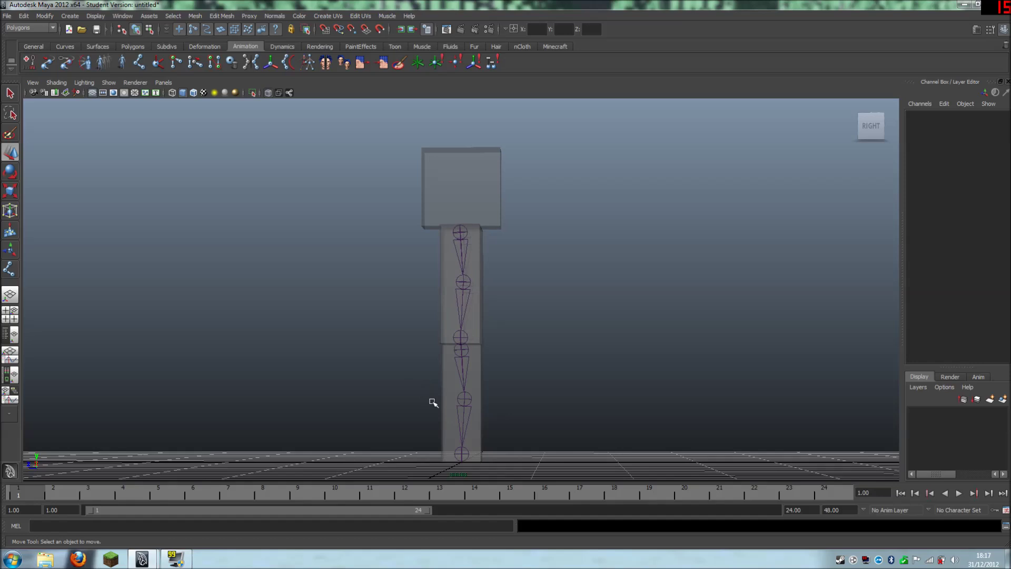
left_click(466, 398)
left_click_drag(430, 400, 422, 402)
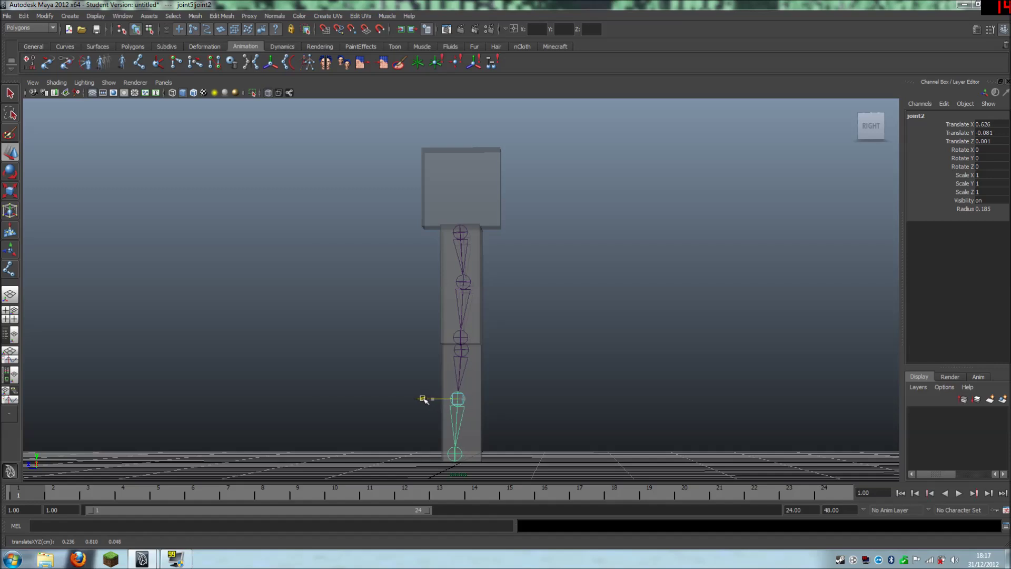
left_click(453, 451)
left_click_drag(417, 452, 422, 451)
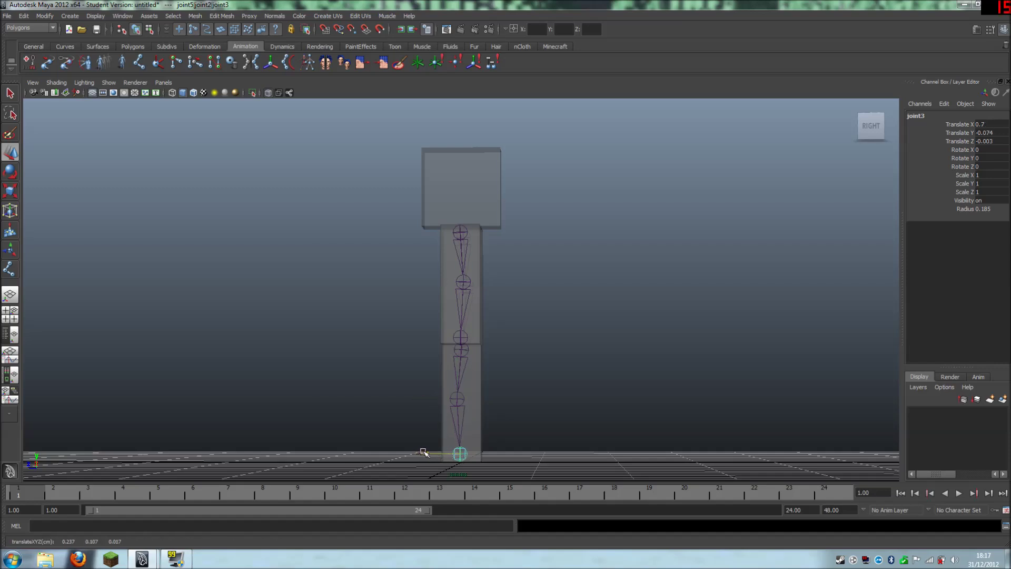
left_click(439, 416)
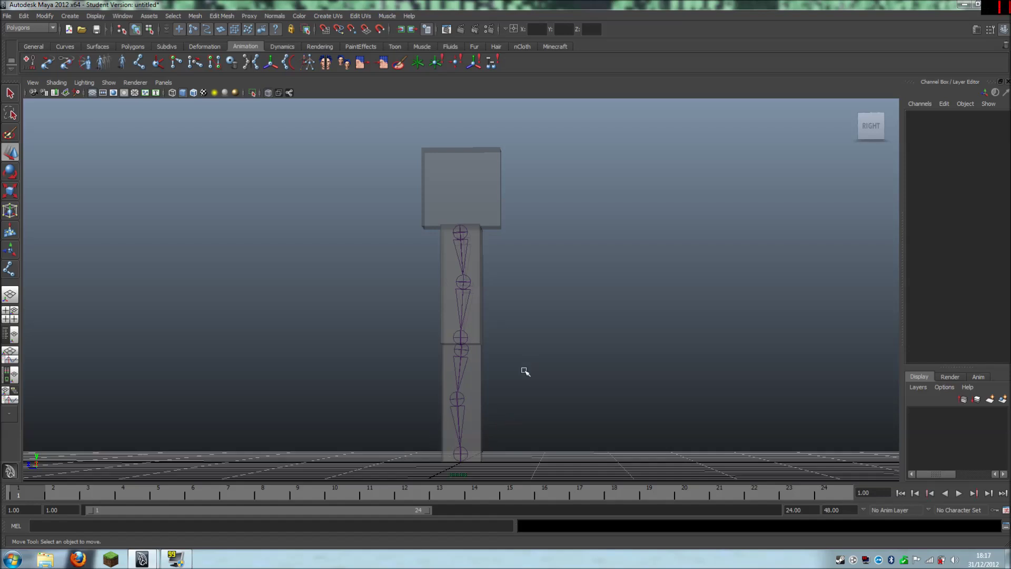
- Center the leg's joint chain at Translate X 0.256, duplicate it and move the copy into the other leg at about -0.25
left_click_drag(518, 375, 632, 380, "alt")
left_click(456, 360)
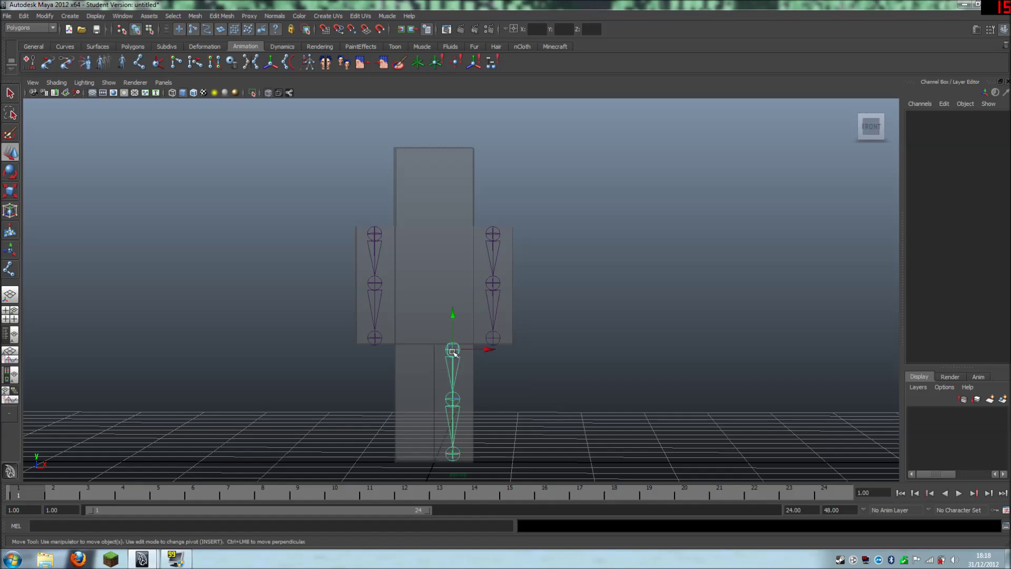
left_click_drag(484, 350, 489, 349)
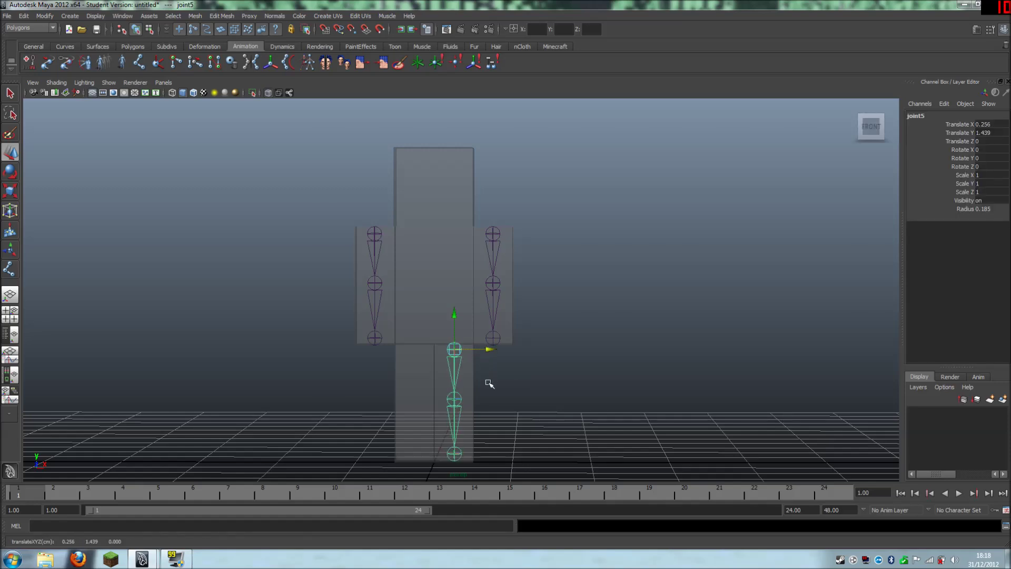
key("ctrl+d")
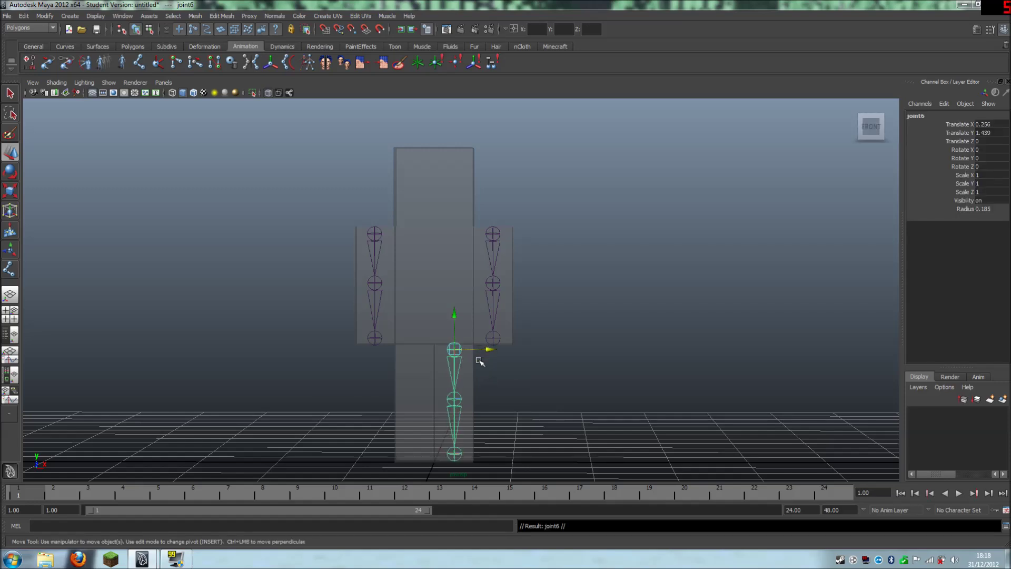
left_click_drag(490, 348, 451, 348)
left_click(497, 412)
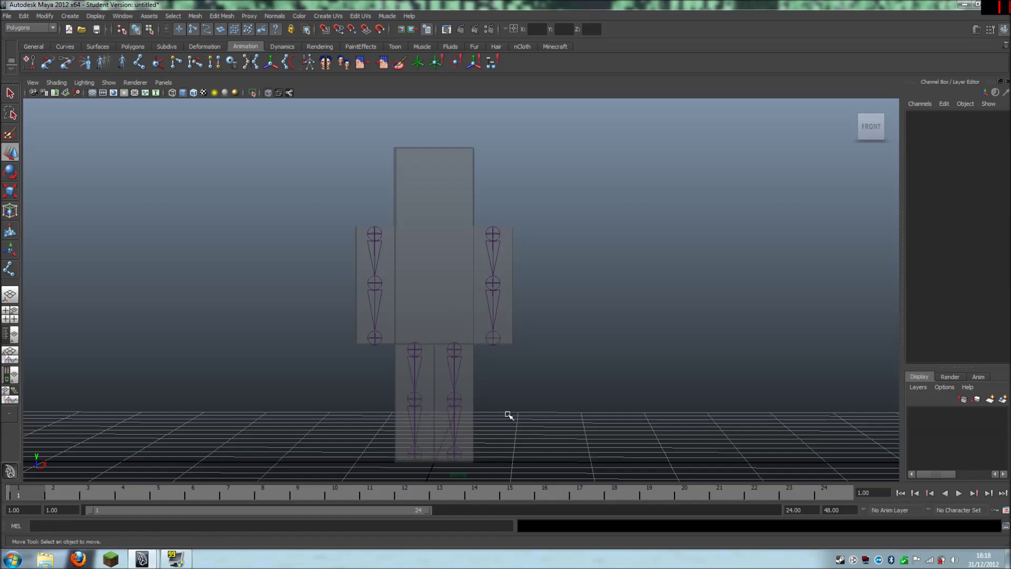
- Create an IK handle on the character's right arm, from the shoulder joint to the end joint
scroll(510, 416, "down", 3)
left_click_drag(514, 404, 478, 415, "alt")
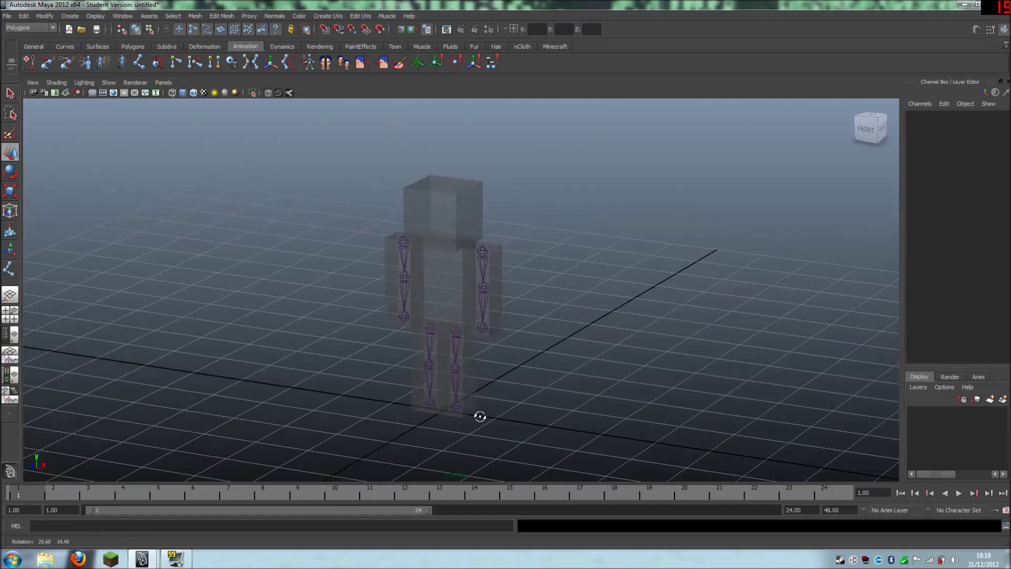
left_click(158, 64)
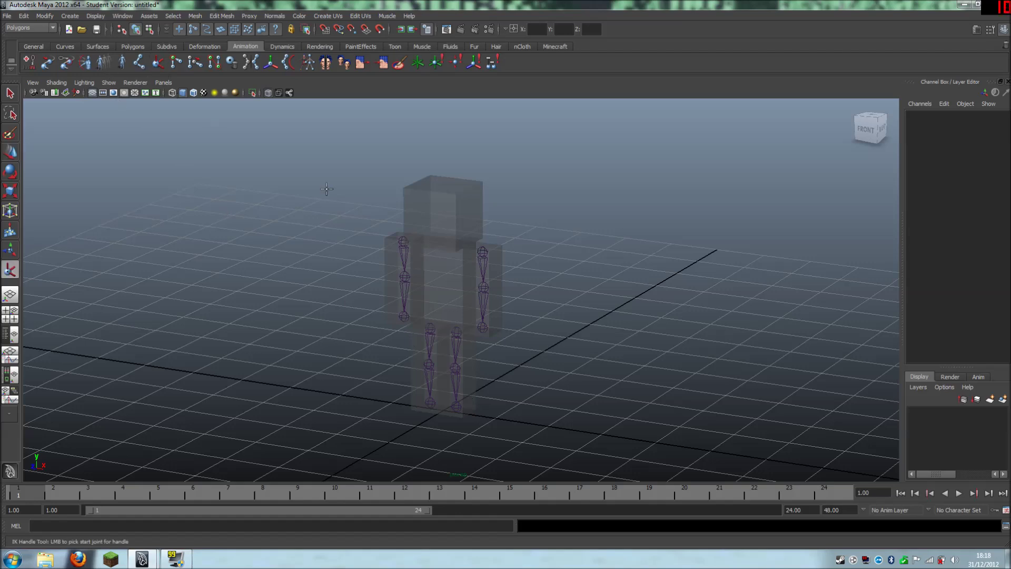
left_click(403, 240)
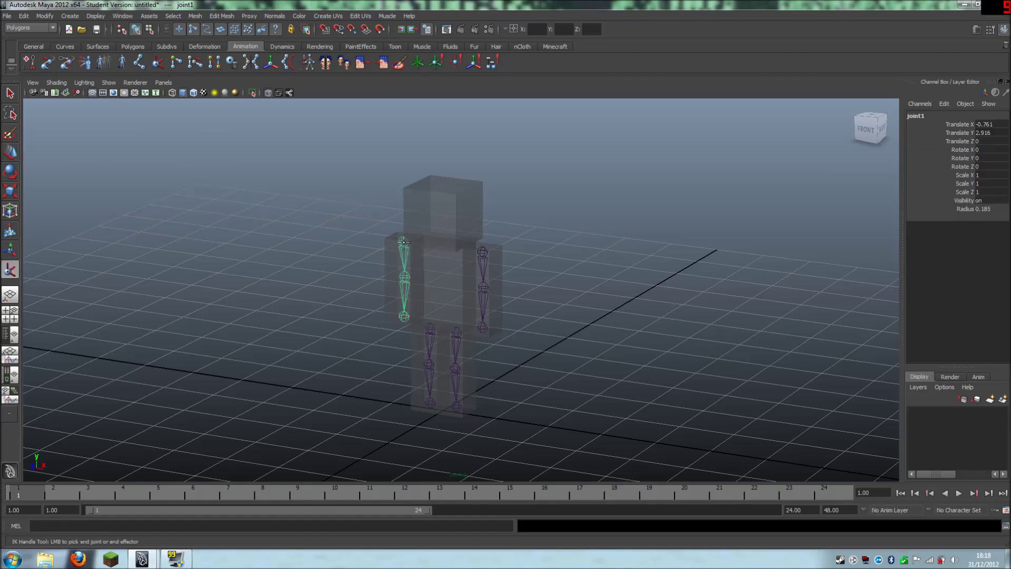
left_click(403, 317)
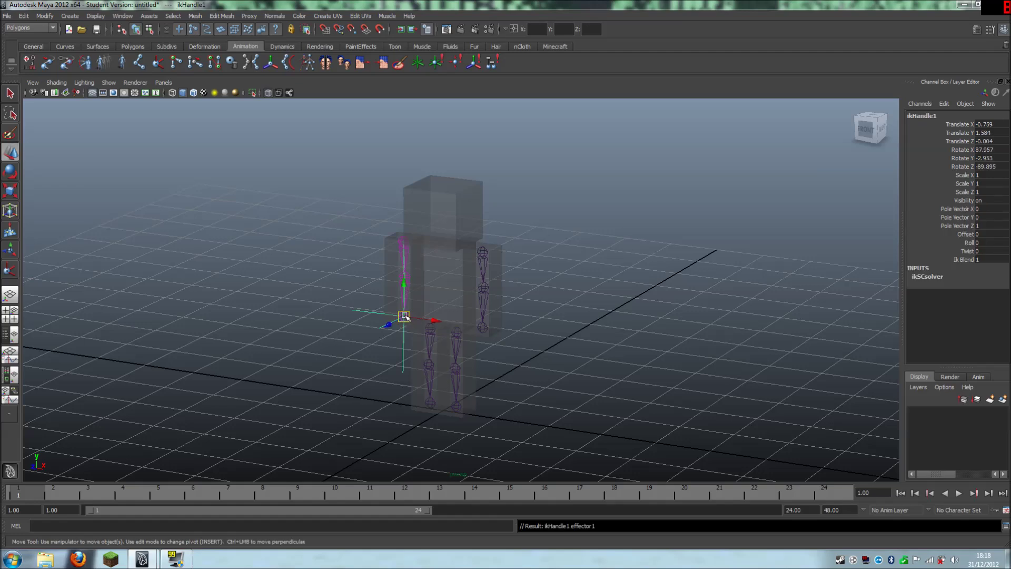
- Create an IK handle on the character's left arm, from the shoulder joint to the end joint
left_click(157, 63)
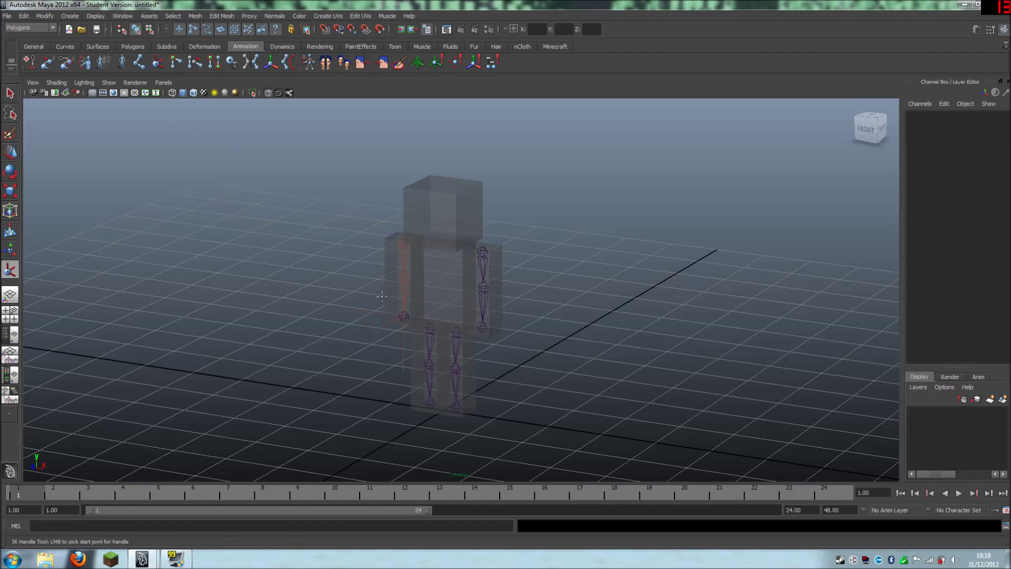
left_click(482, 252)
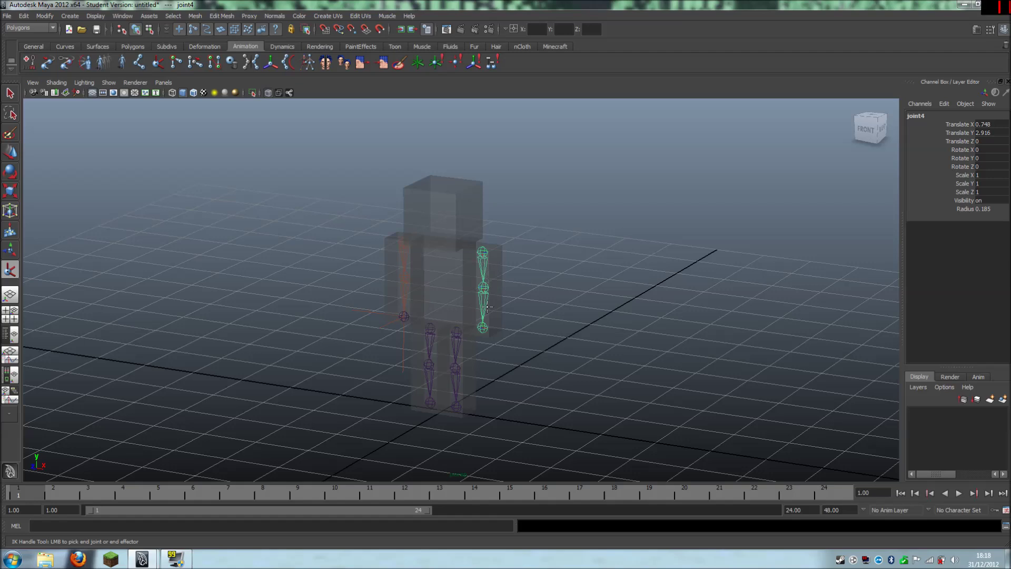
left_click(482, 328)
left_click(326, 361)
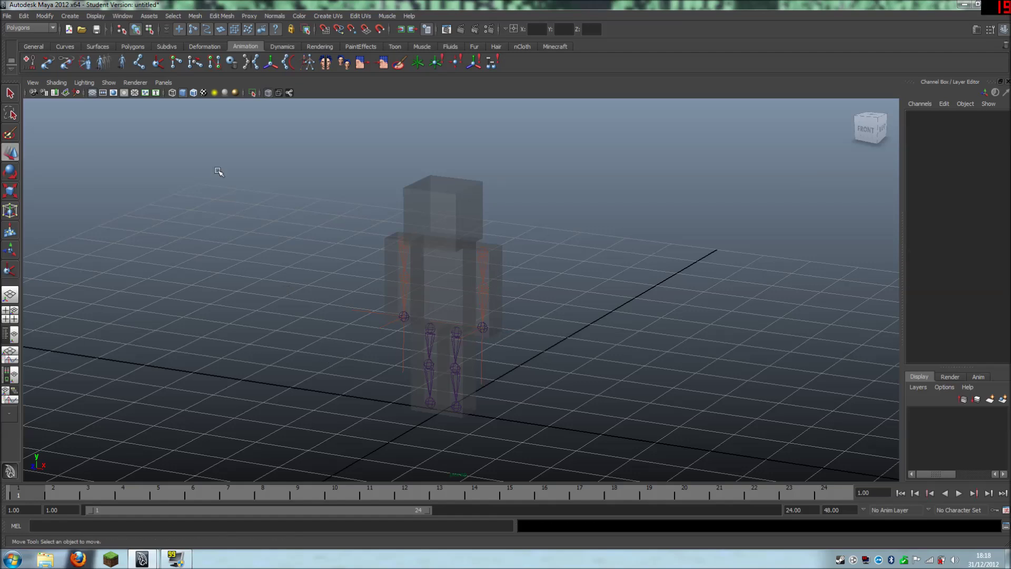
- Create an IK handle on the character's right leg, from the hip joint to the end joint
left_click(158, 63)
left_click(429, 331)
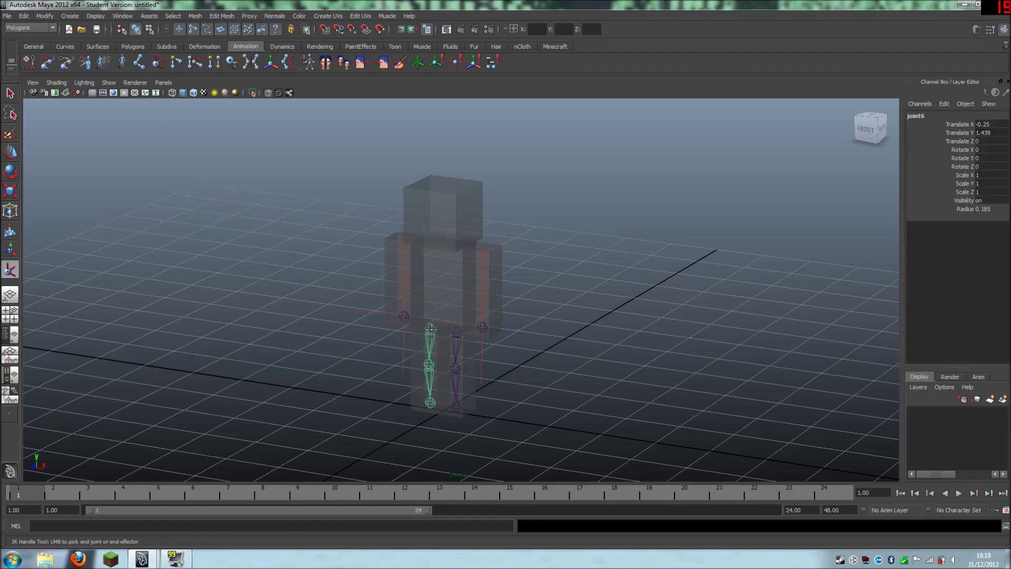
left_click(430, 403)
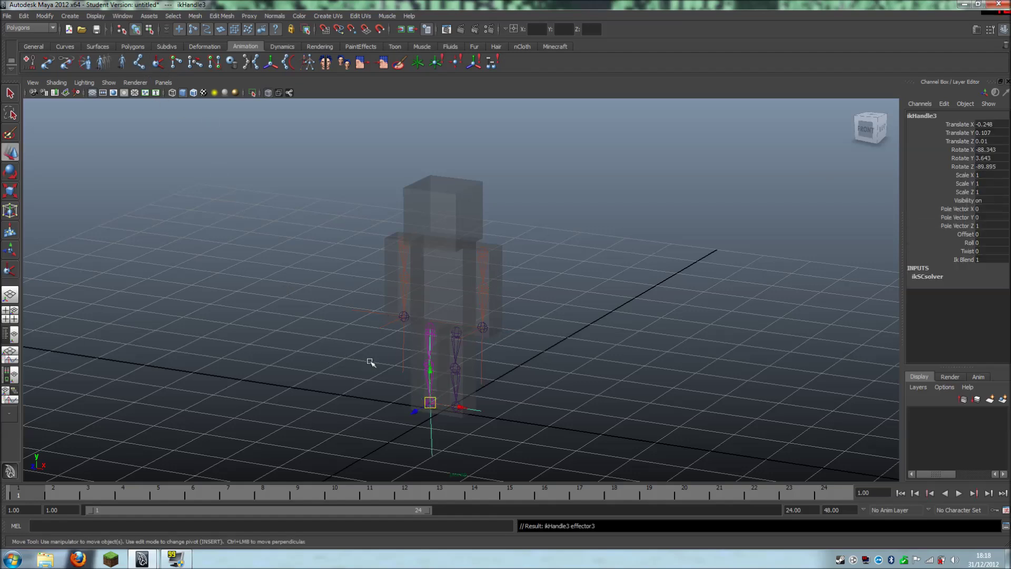
- Create an IK handle on the character's left leg, from the hip joint to the end joint, and clear the selection
left_click(157, 63)
left_click(456, 331)
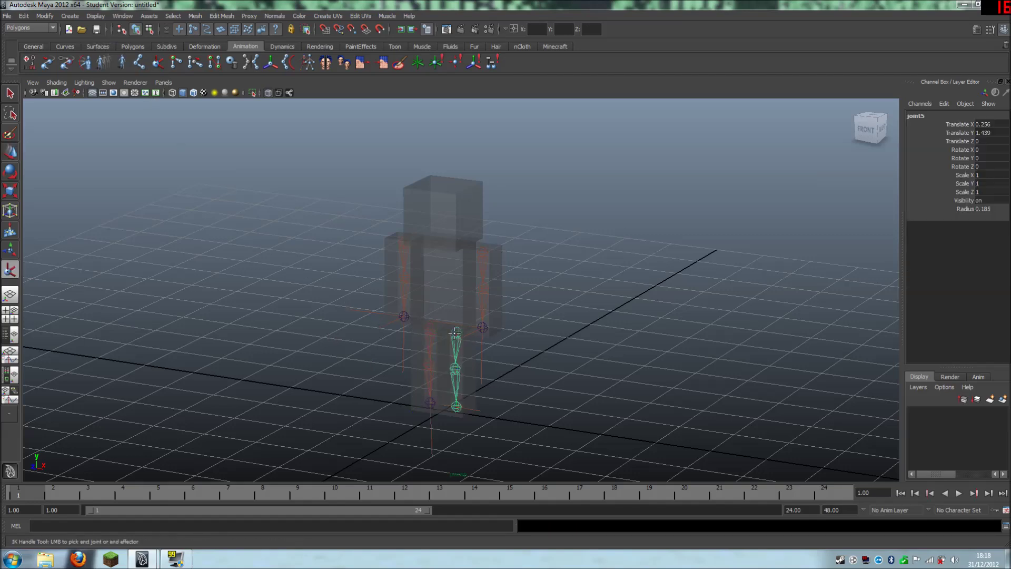
left_click(455, 407)
key("w")
left_click(548, 388)
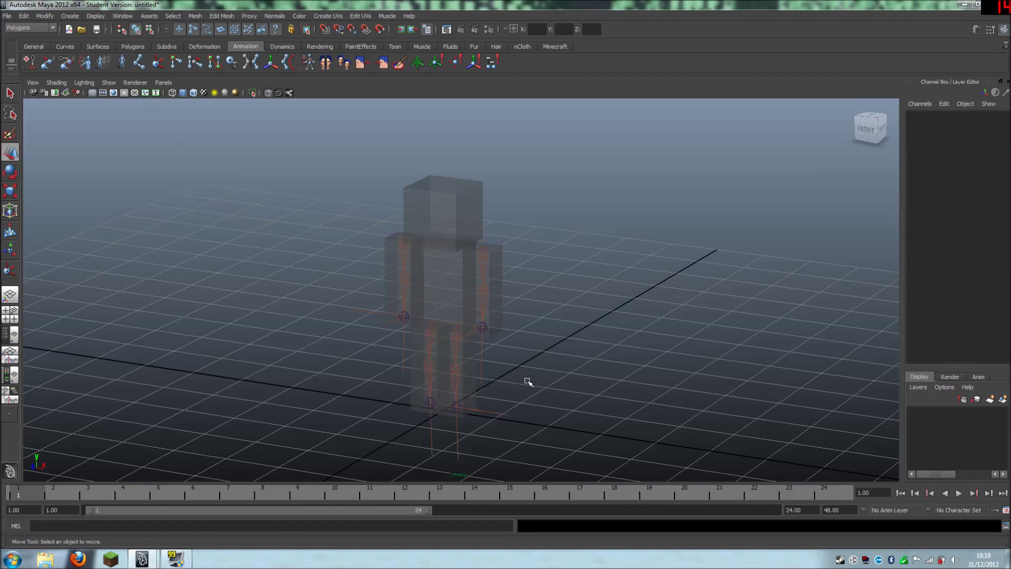
- Test the left arm's bend by raising its IK handle to a Translate Y of about 2.204, and undo the move
left_click_drag(516, 390, 481, 361, "alt")
left_click(480, 359)
left_click_drag(481, 293, 481, 257)
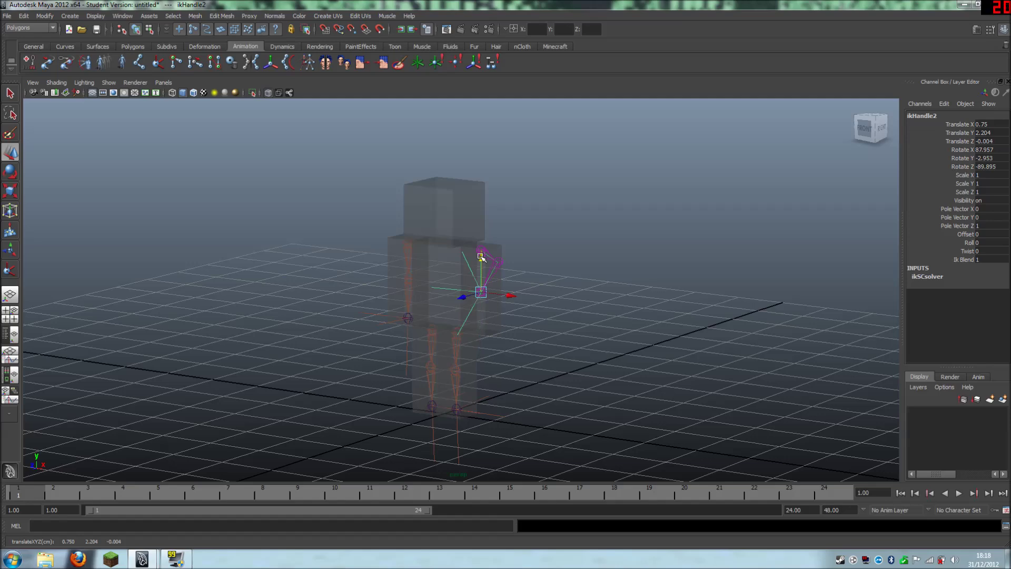
left_click_drag(558, 283, 493, 280, "alt")
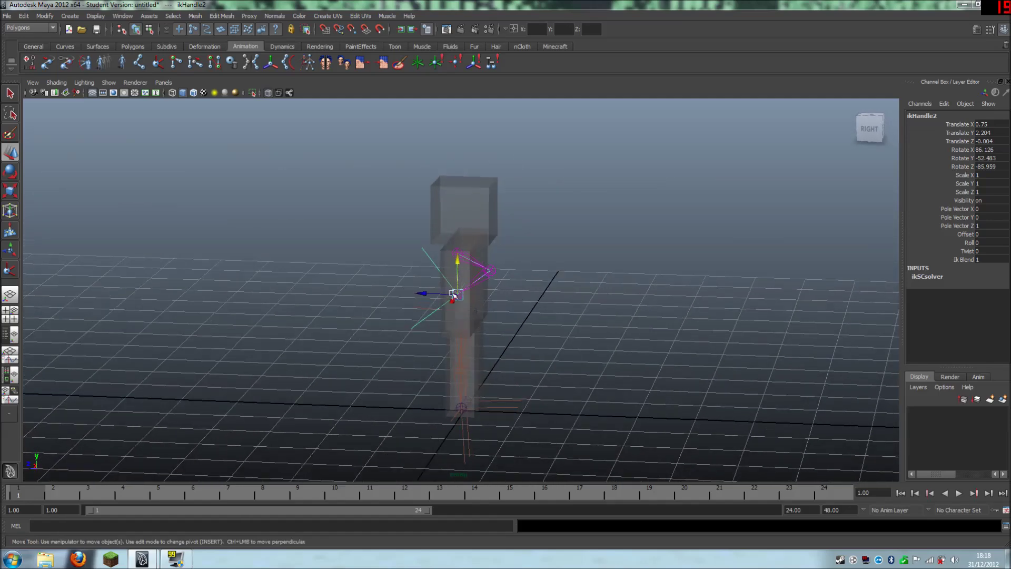
key("ctrl+z")
- Test swinging the left arm by moving its IK handle forward to a Translate Z of about 0.728, and undo the move
left_click_drag(460, 329, 414, 316)
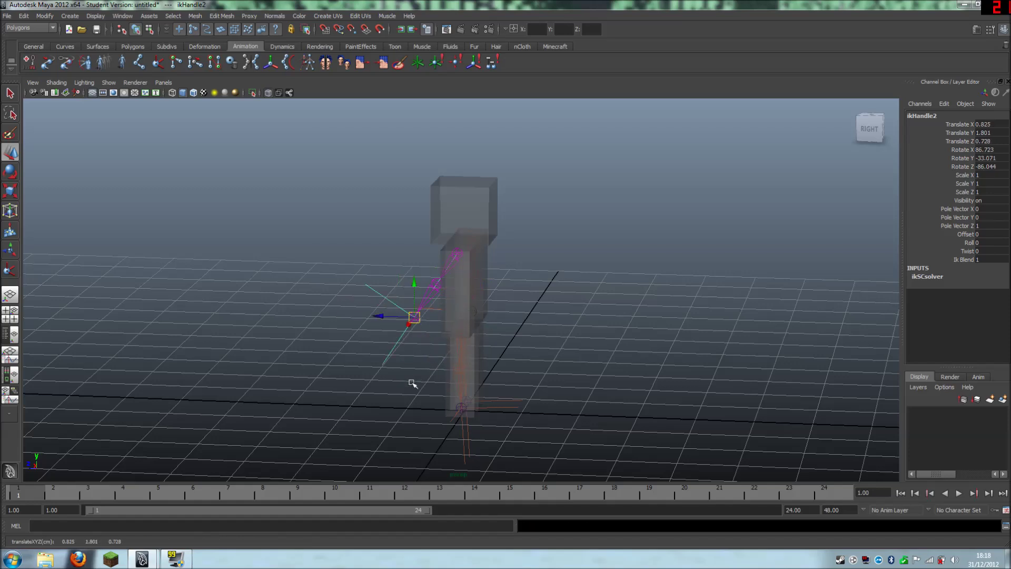
key("ctrl+z")
left_click(395, 370)
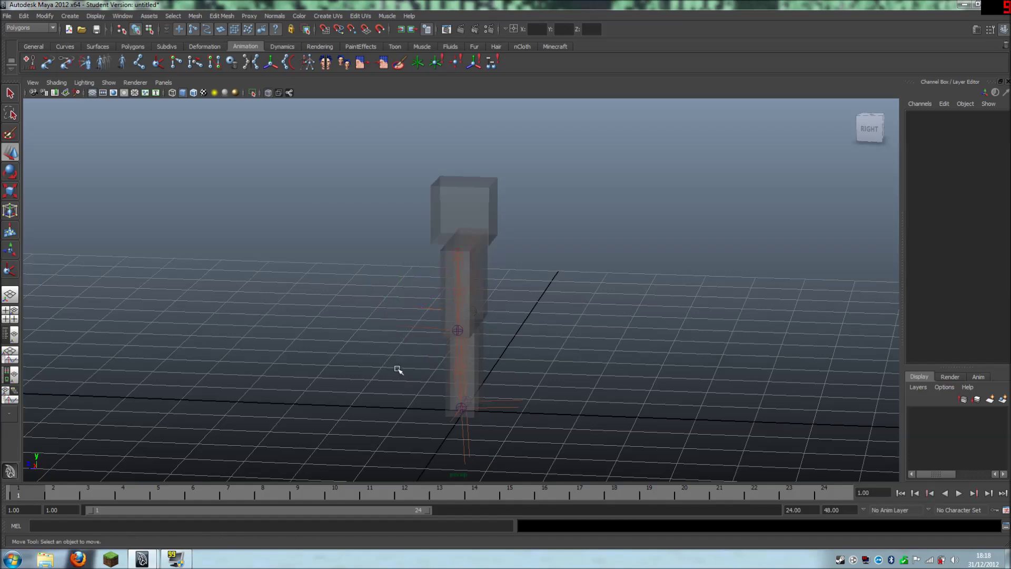
left_click_drag(400, 369, 522, 368, "alt")
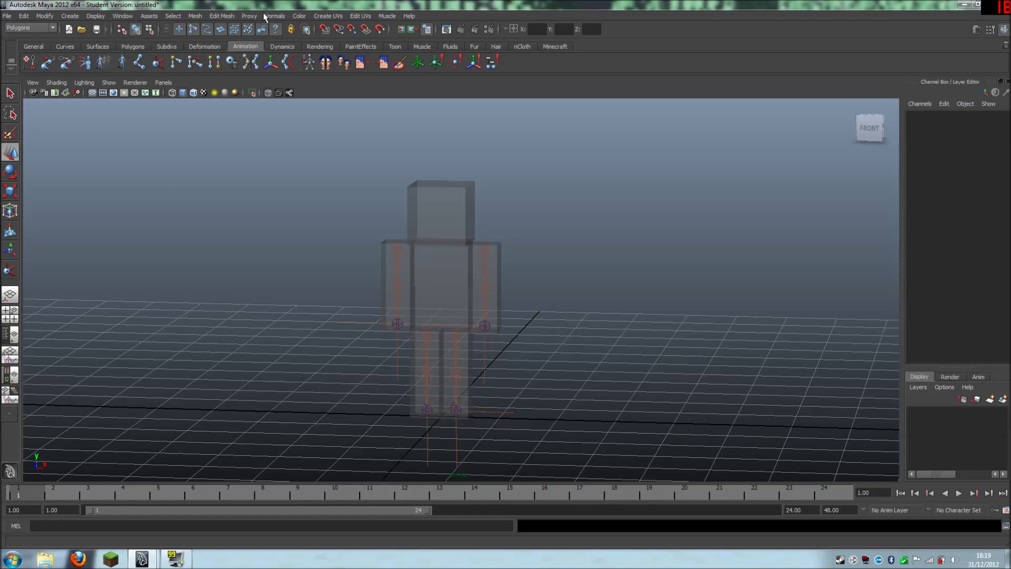
- Switch to the Animation menu set and smooth-bind the character's right arm mesh to its joint chain
left_click(53, 27)
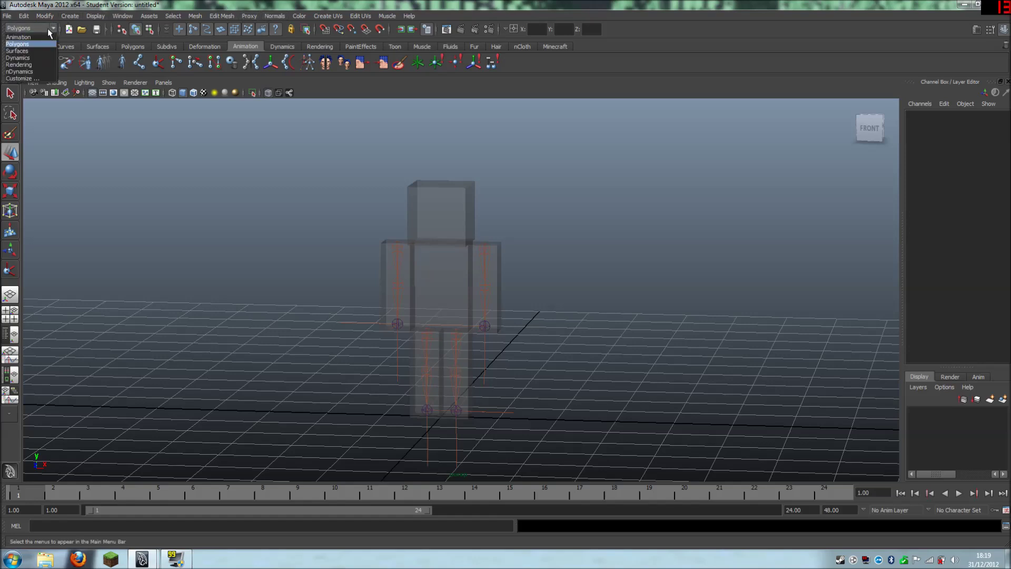
left_click(22, 37)
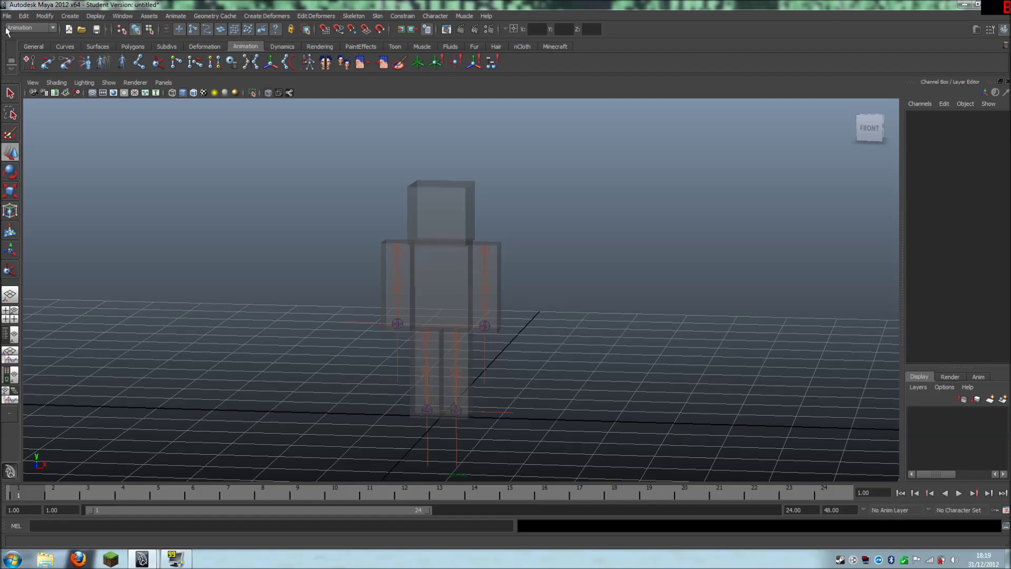
left_click(379, 17)
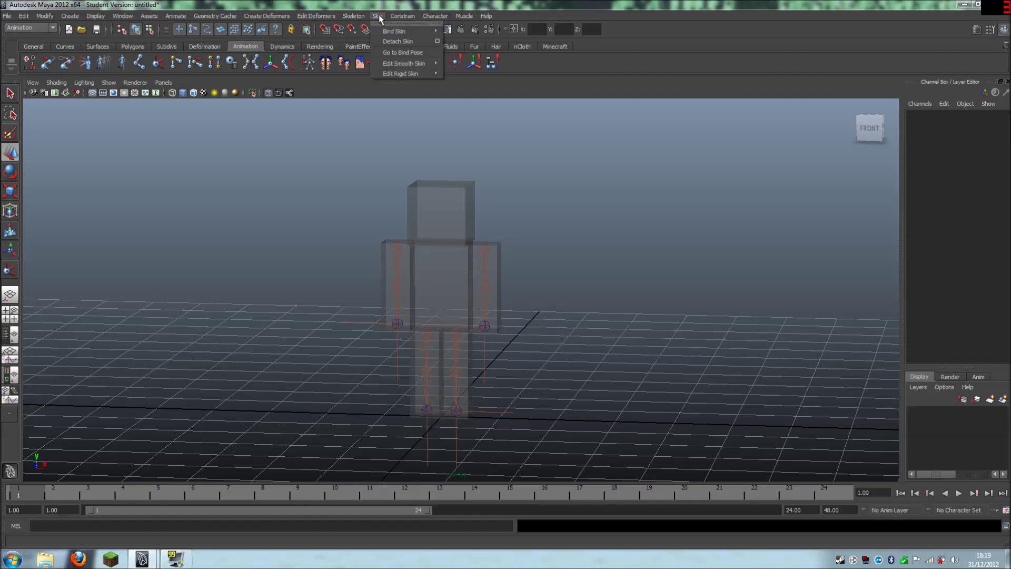
mouse_move(403, 32)
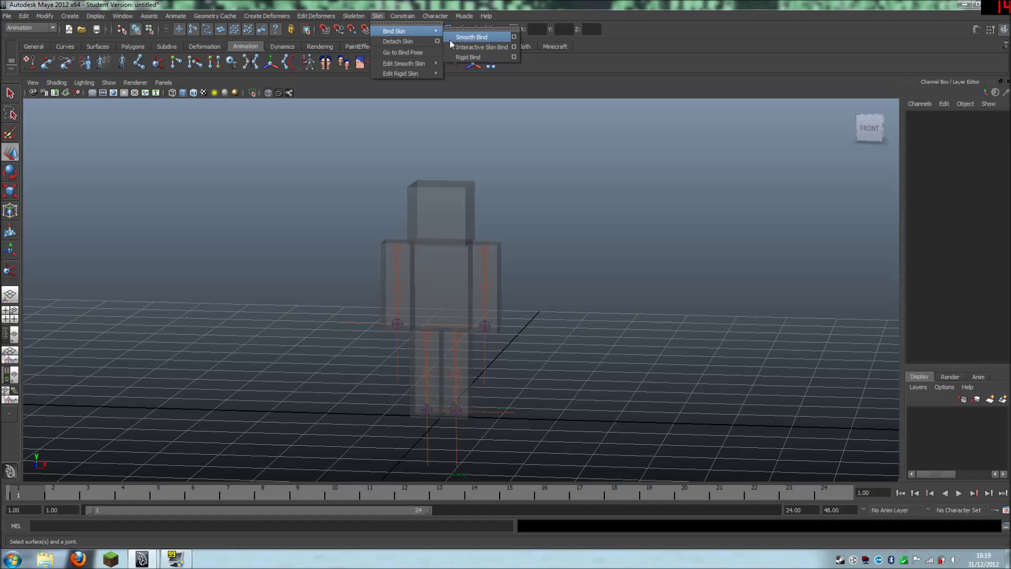
left_click(514, 36)
left_click_drag(495, 192, 723, 101)
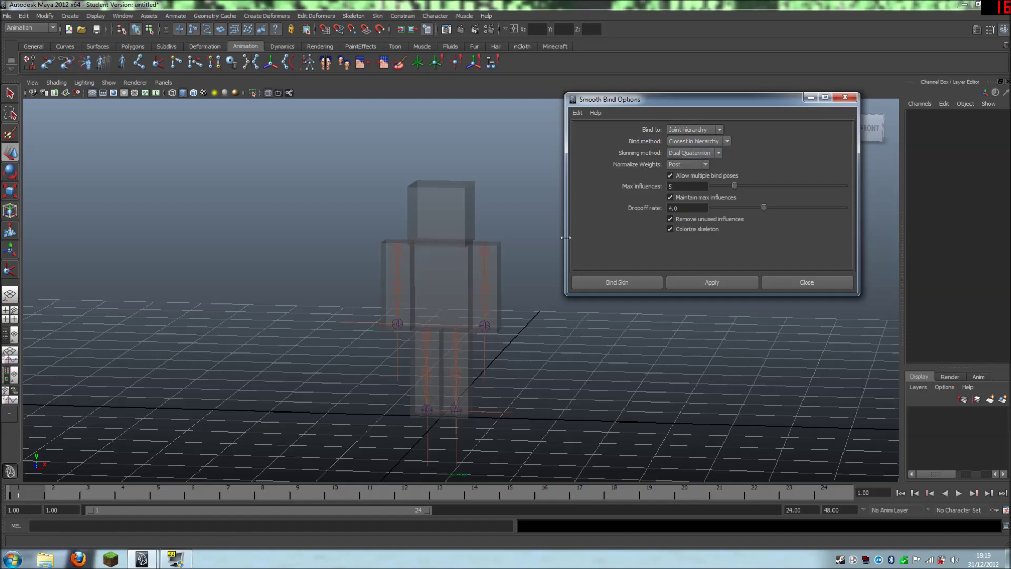
left_click(396, 248)
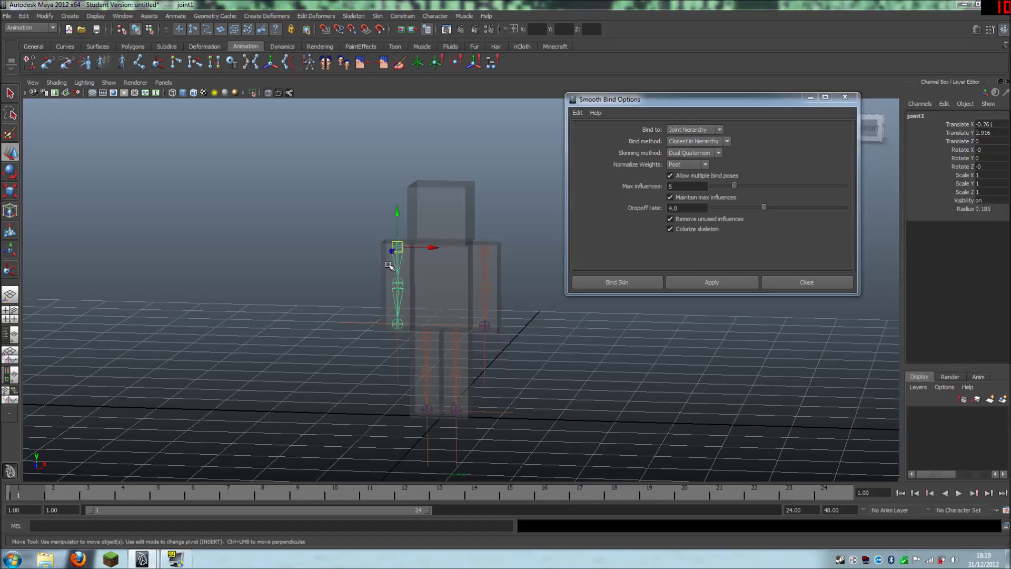
left_click(712, 285)
left_click(600, 359)
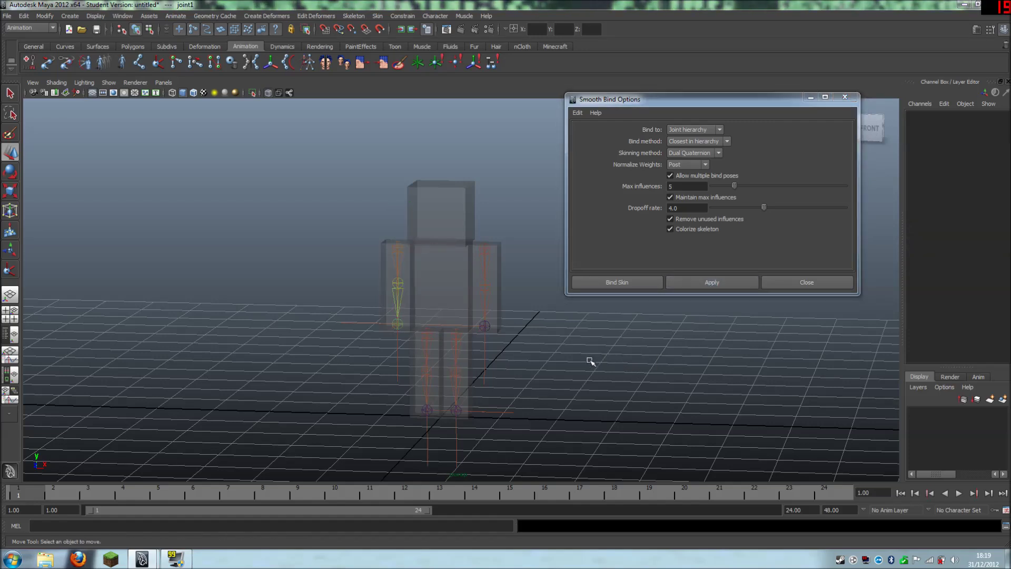
- Smooth-bind the left arm mesh to its joint chain and clear the selection
left_click(482, 250)
left_click(711, 282)
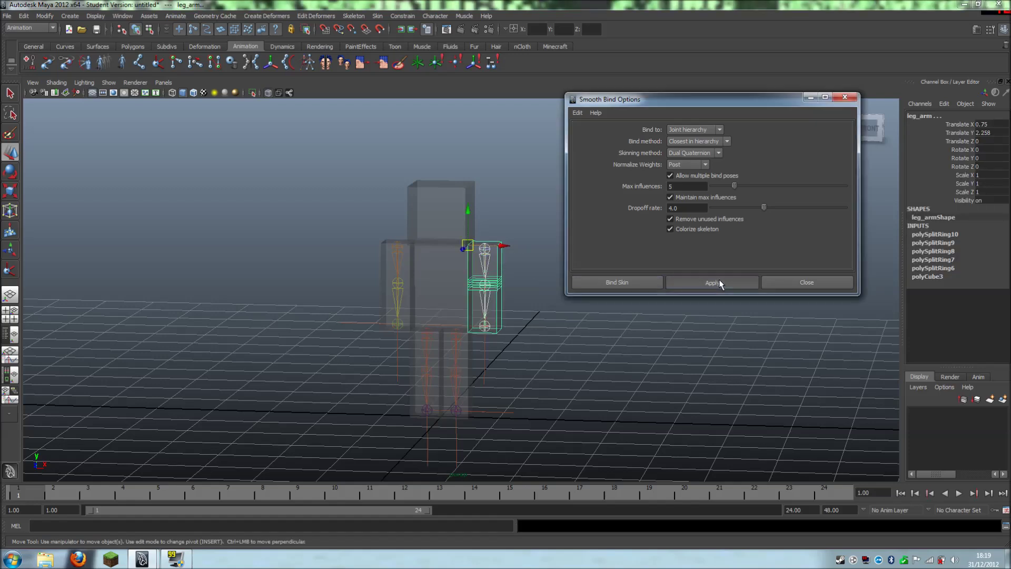
left_click(647, 342)
- Smooth-bind the right leg mesh and the left leg mesh each to its own joint chain, and close the bind options
left_click(428, 337)
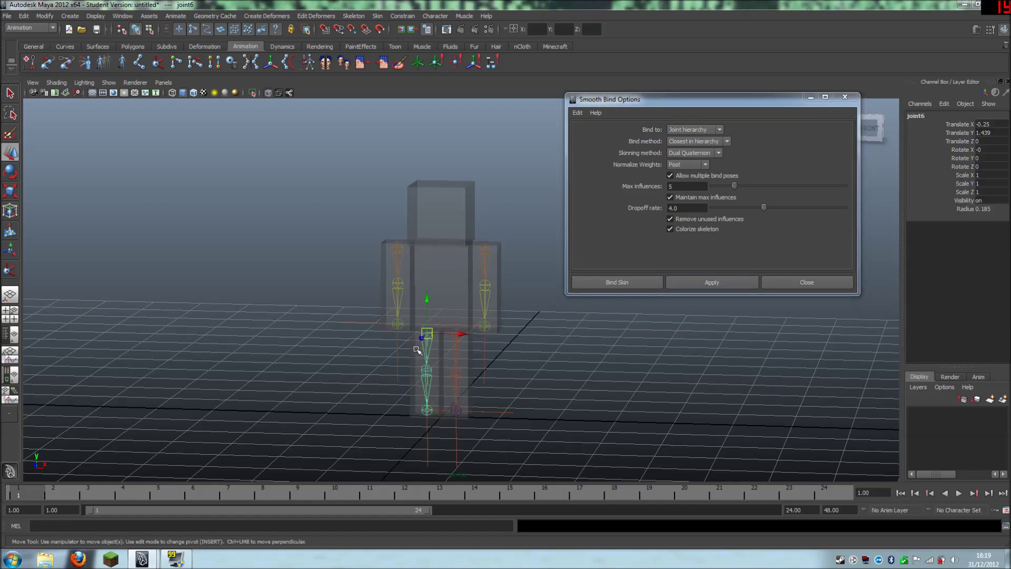
left_click(709, 282)
left_click(556, 354)
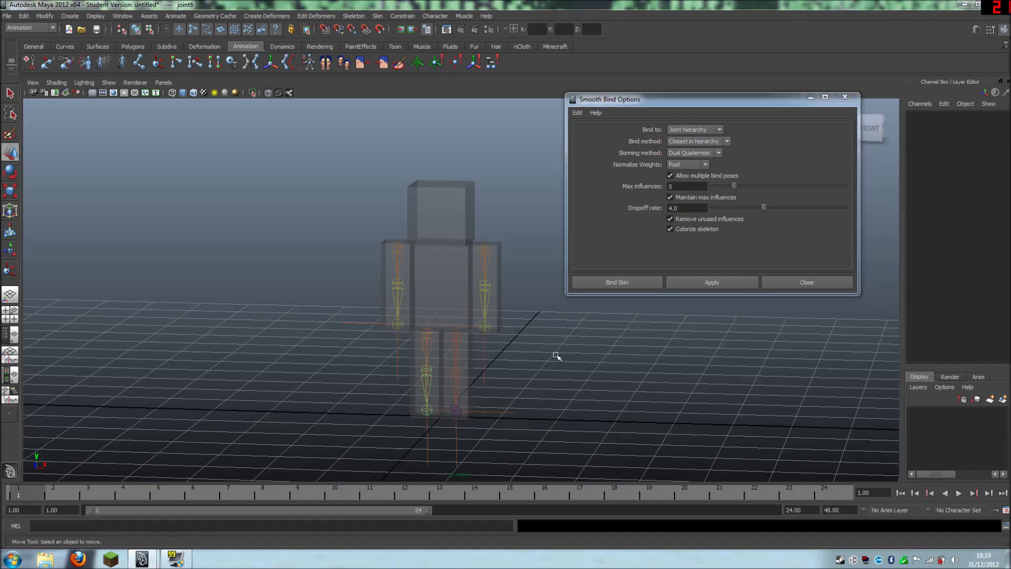
left_click(456, 335)
left_click(468, 347, "shift")
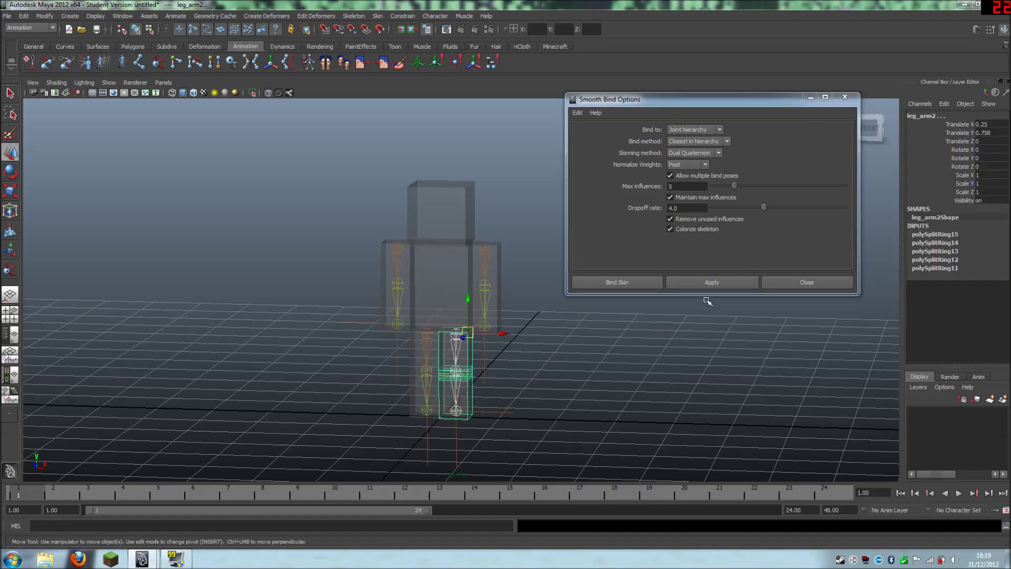
left_click(712, 284)
left_click(813, 281)
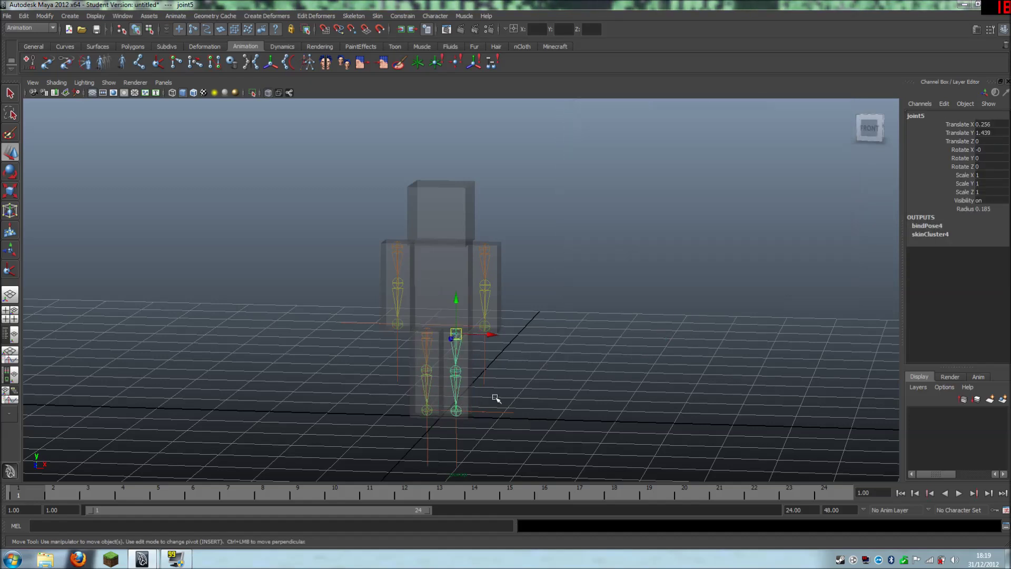
left_click(495, 398)
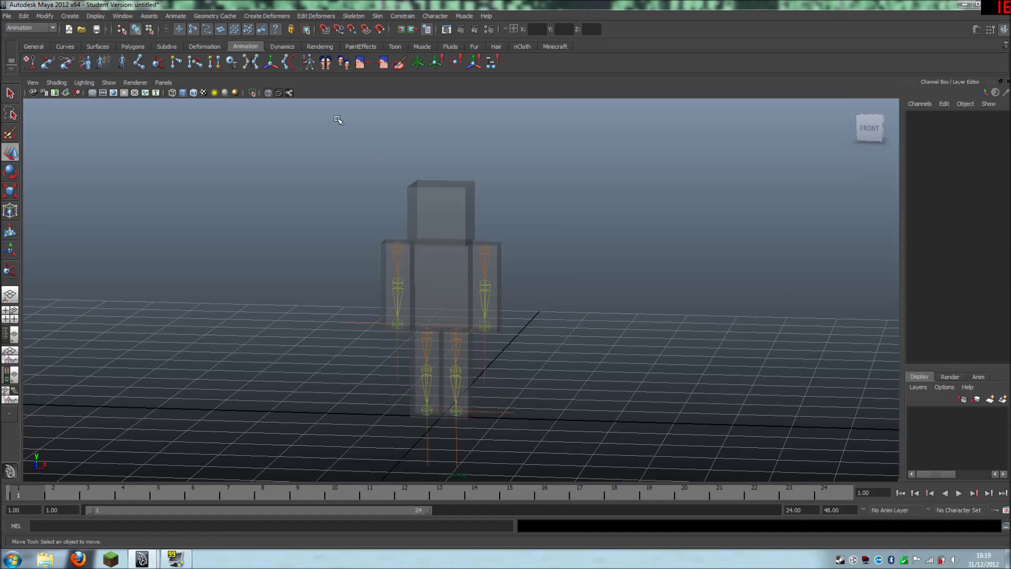
- Turn off X-ray display, test the left arm's skinning by raising its IK handle to a Translate Y of about 1.978, and undo the move
left_click(279, 95)
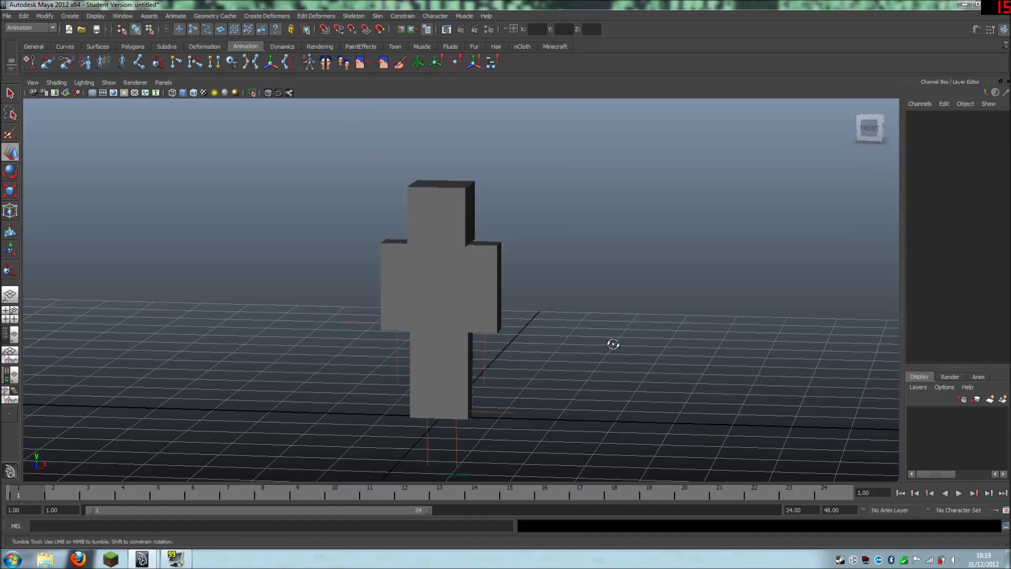
left_click_drag(612, 343, 559, 351, "alt")
left_click(477, 351)
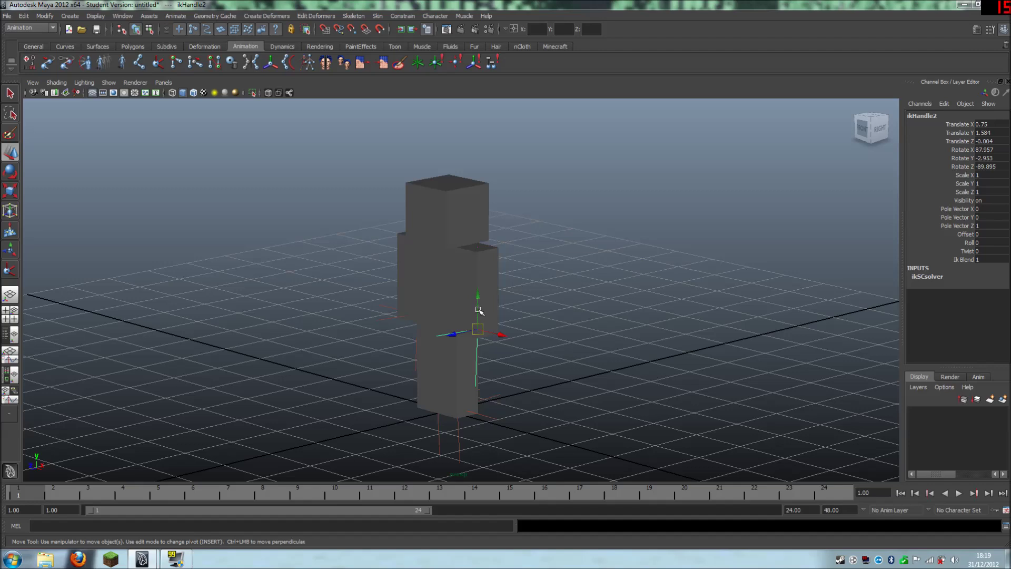
left_click_drag(478, 333, 480, 308)
key("ctrl+z")
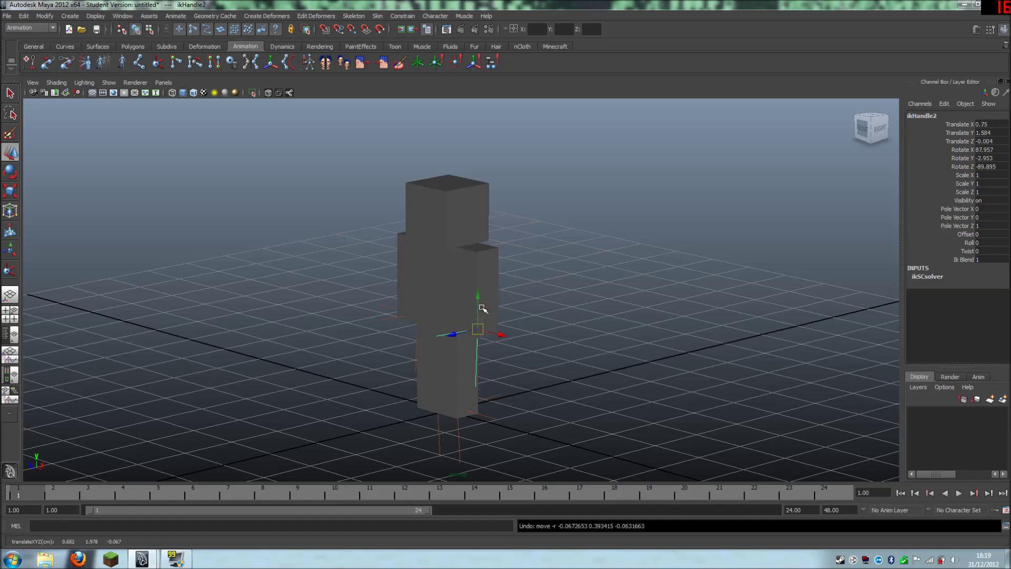
left_click(542, 300)
- Draw a NURBS circle on the grid and set its Translate X and Translate Z to 0
left_click_drag(415, 295, 450, 318, "alt")
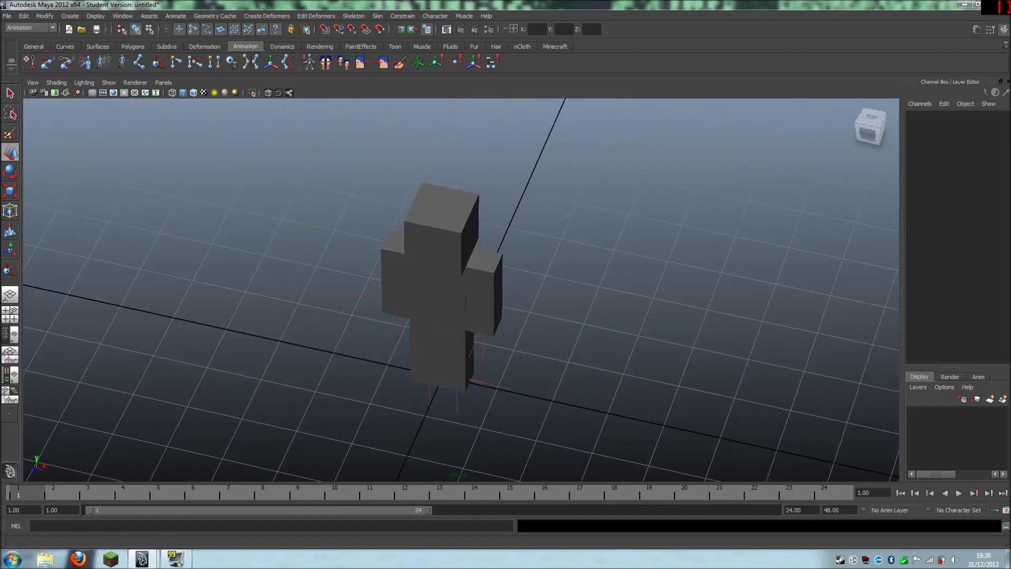
left_click(68, 46)
left_click(30, 62)
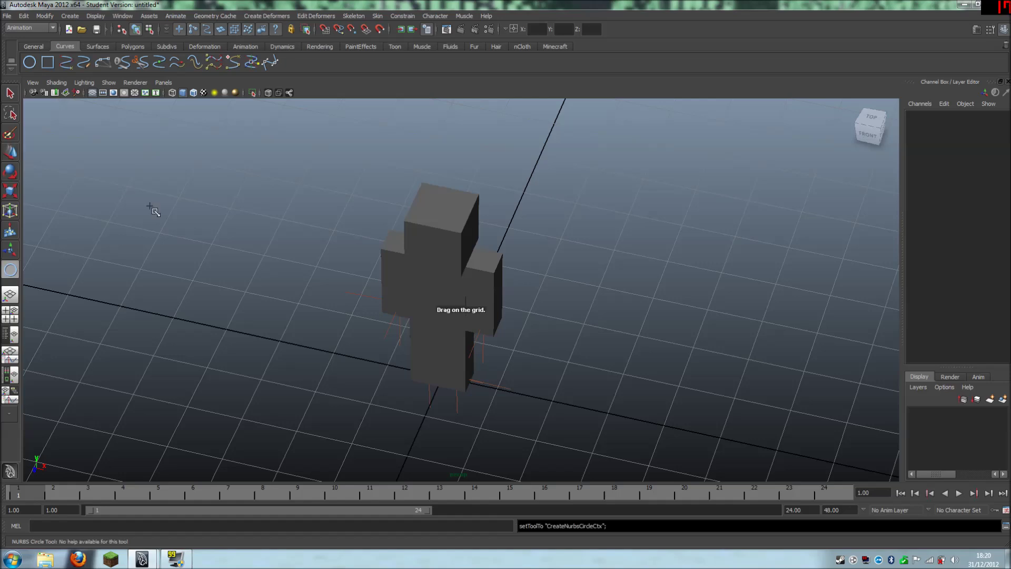
left_click_drag(216, 198, 244, 233)
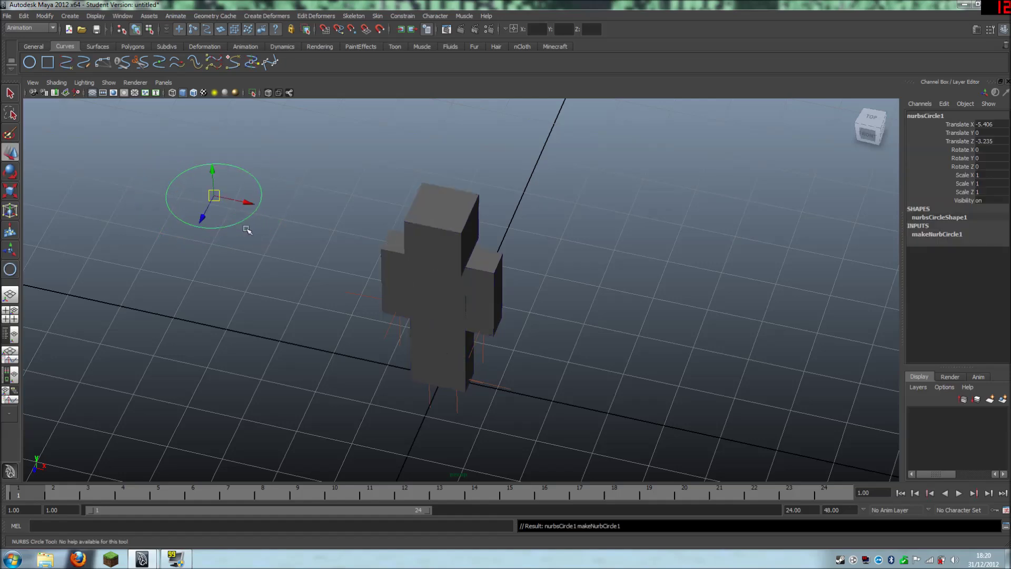
left_click(989, 123)
type("0")
key("Return")
left_click(993, 141)
key("Return")
- Raise the NURBS circle around the legs to a Translate Y of about 0.951 and clear the selection
left_click_drag(631, 298, 595, 312, "alt")
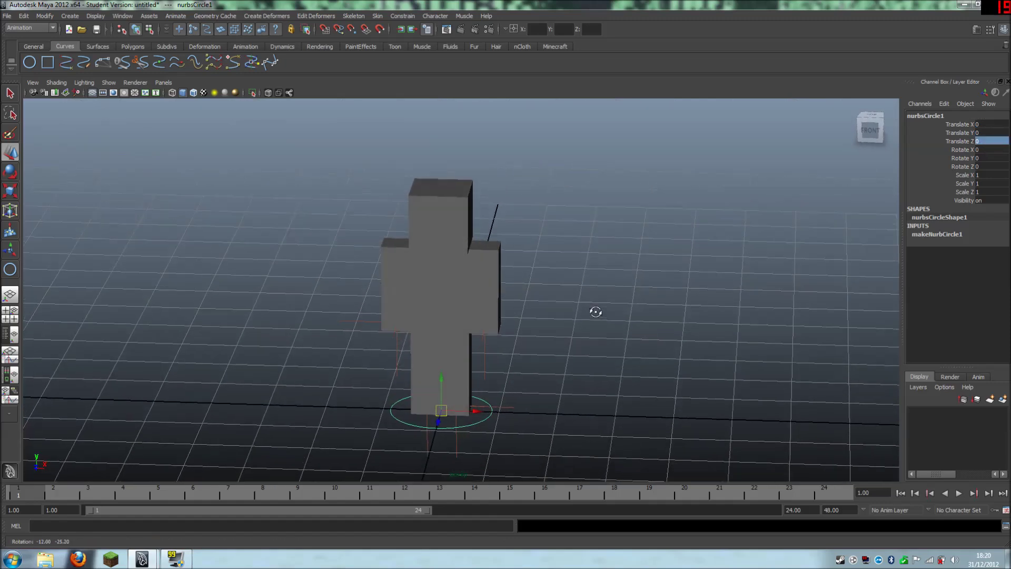
left_click_drag(441, 383, 442, 329)
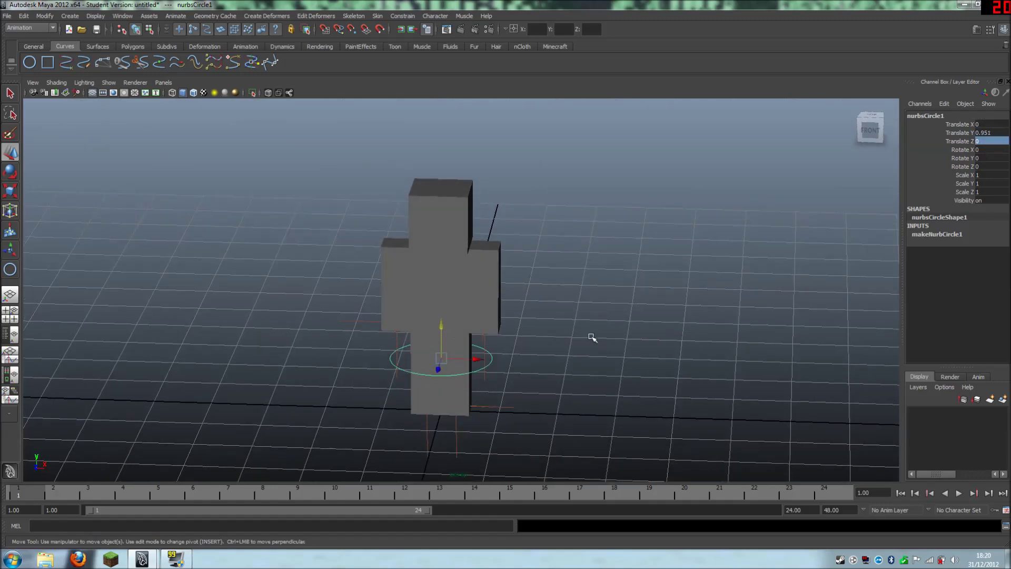
left_click(592, 337)
left_click_drag(574, 368, 542, 352, "alt")
right_click_drag(541, 351, 558, 377, "alt")
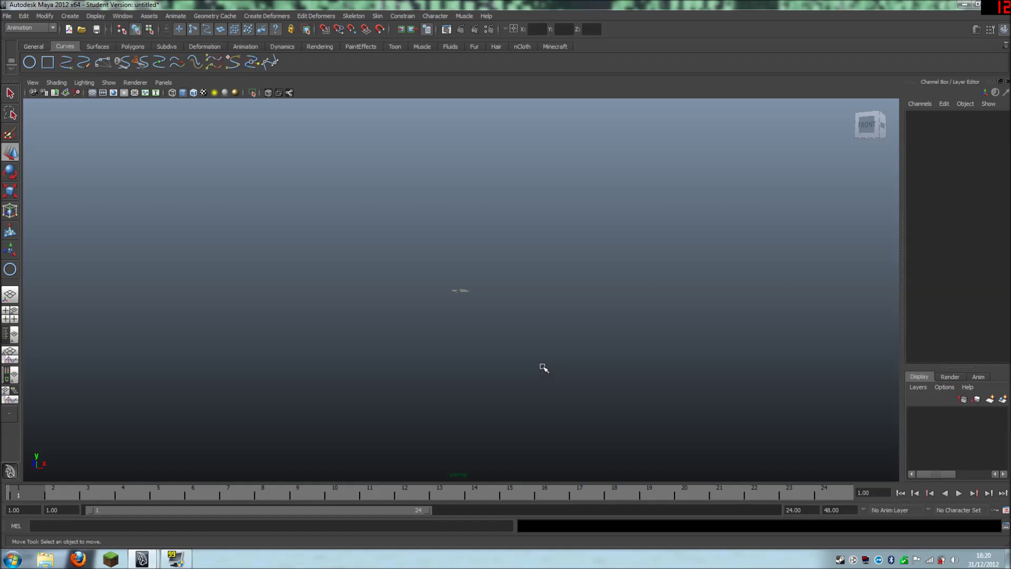
scroll(543, 367, "up", 10)
left_click_drag(534, 369, 447, 270, "alt")
right_click_drag(447, 270, 499, 403, "alt")
left_click_drag(499, 402, 474, 264, "alt")
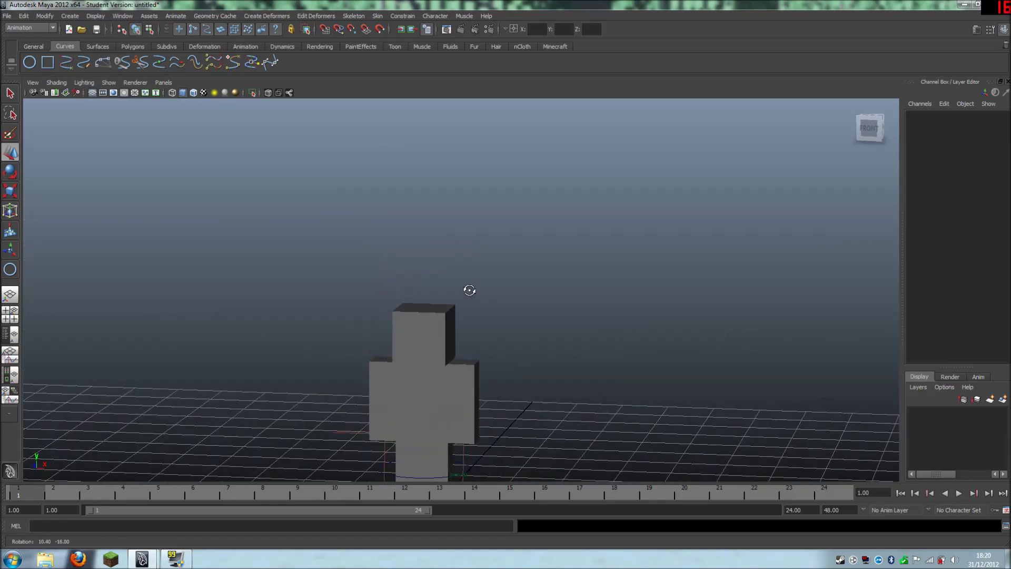